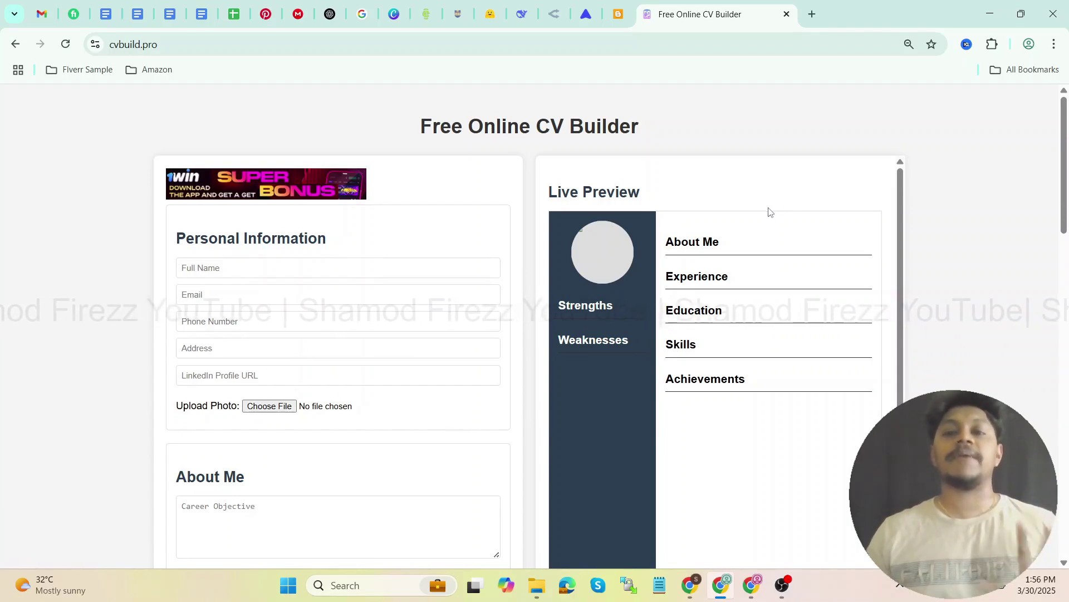
View the CV Build blog's traffic stats in Blogger and open the detailed statistics for this blog.
{"action": "left_click", "coordinate": [618, 14]}
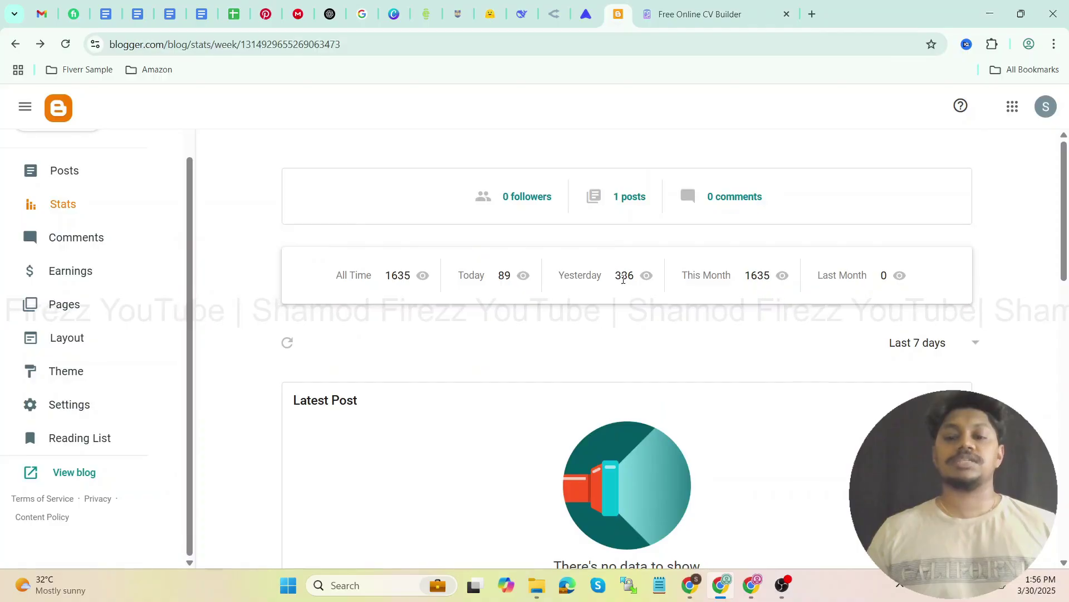
{"action": "left_click", "coordinate": [67, 45]}
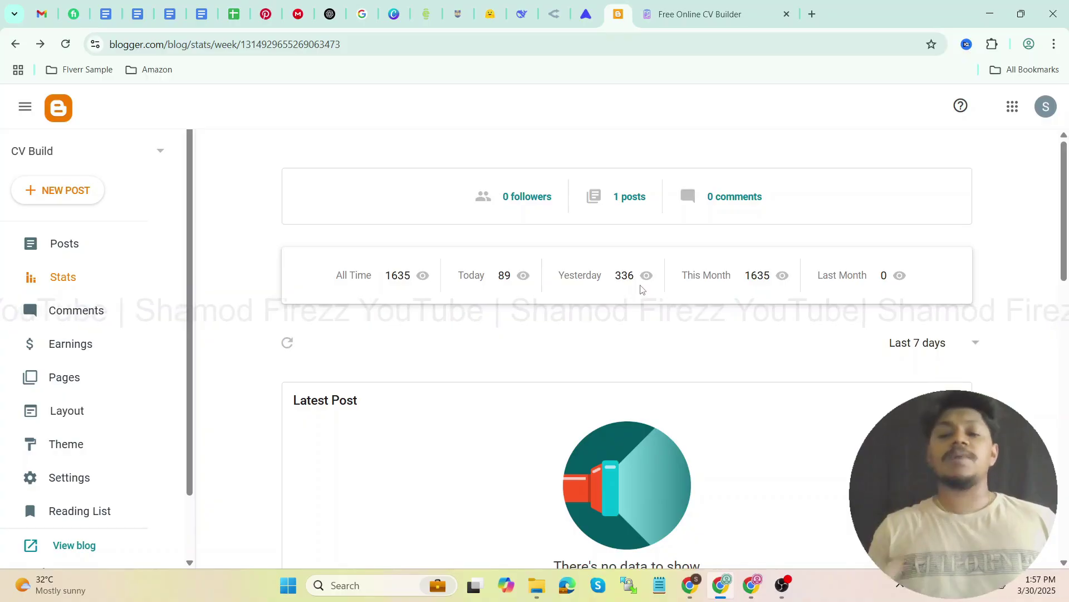
{"action": "scroll", "coordinate": [635, 285], "scroll_direction": "down", "scroll_amount": 5}
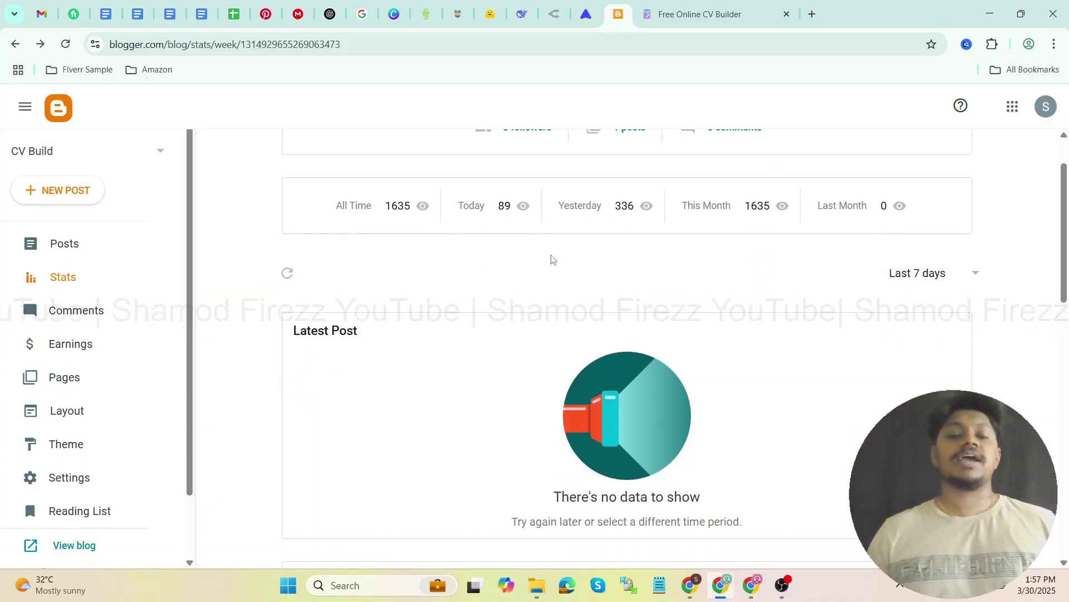
{"action": "scroll", "coordinate": [901, 363], "scroll_direction": "down", "scroll_amount": 7}
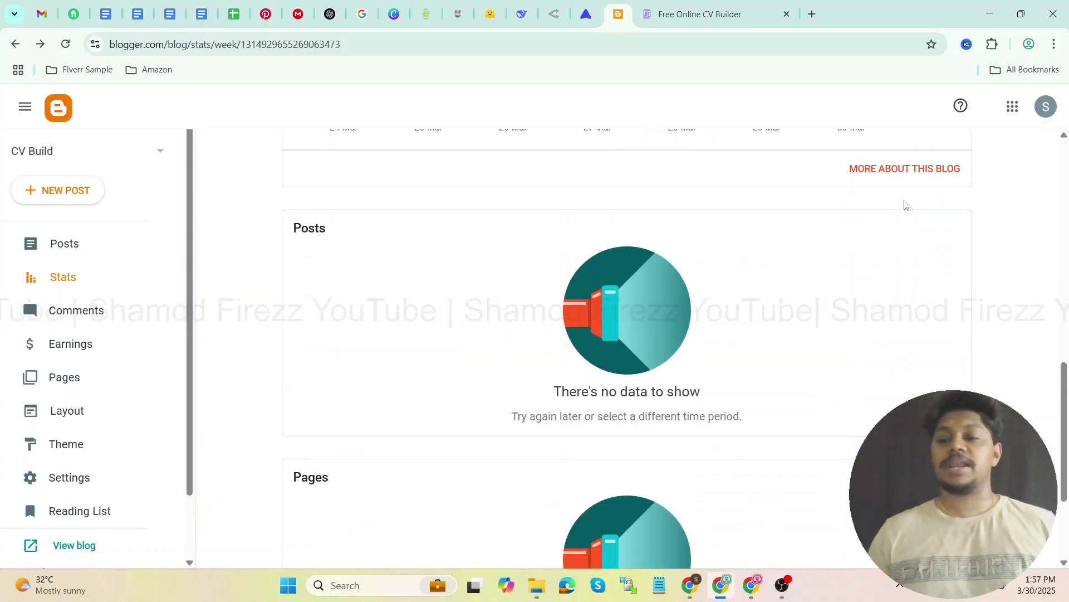
{"action": "left_click", "coordinate": [911, 174]}
{"action": "scroll", "coordinate": [578, 294], "scroll_direction": "down", "scroll_amount": 15}
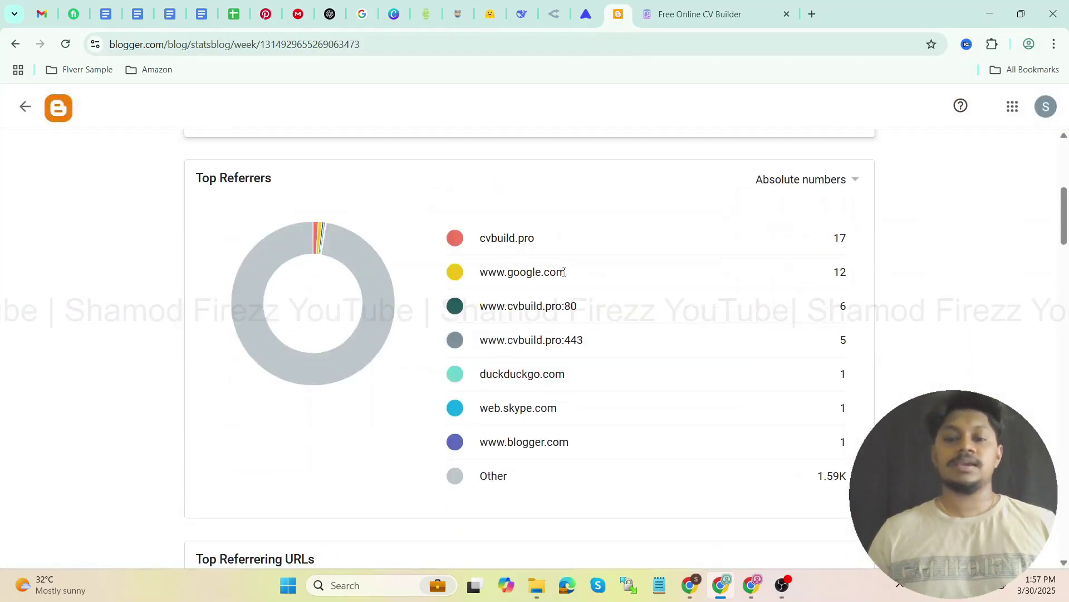
Examine the CV Build blog's audience breakdown by country and review its views graph for the last 7 days.
{"action": "scroll", "coordinate": [564, 273], "scroll_direction": "down", "scroll_amount": 20}
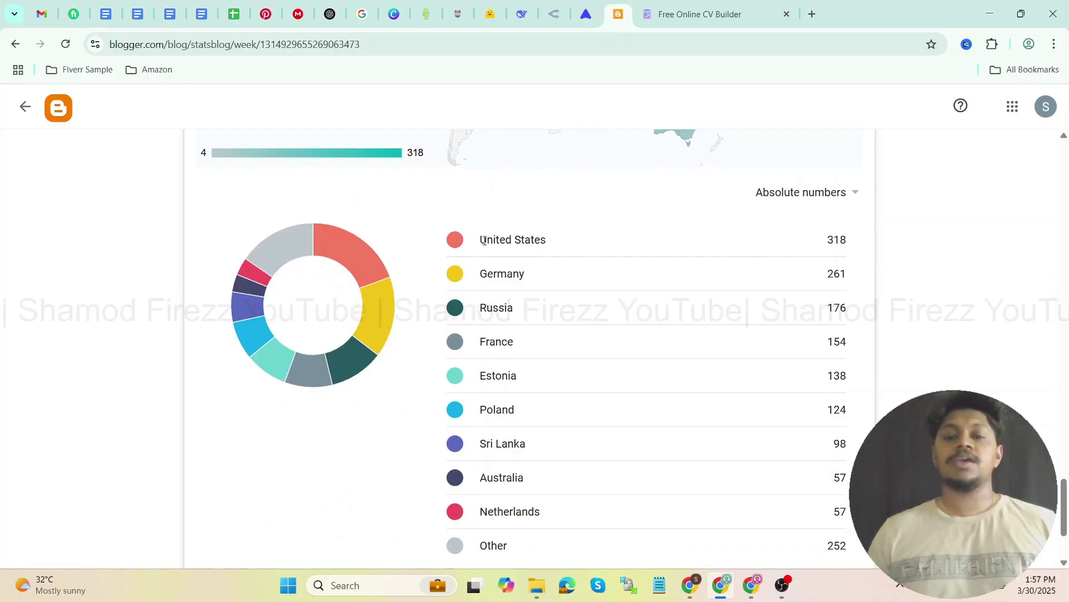
{"action": "left_click_drag", "start_coordinate": [484, 241], "coordinate": [564, 249]}
{"action": "left_click_drag", "start_coordinate": [482, 273], "coordinate": [527, 275]}
{"action": "left_click_drag", "start_coordinate": [487, 307], "coordinate": [534, 350]}
{"action": "left_click_drag", "start_coordinate": [483, 377], "coordinate": [535, 419]}
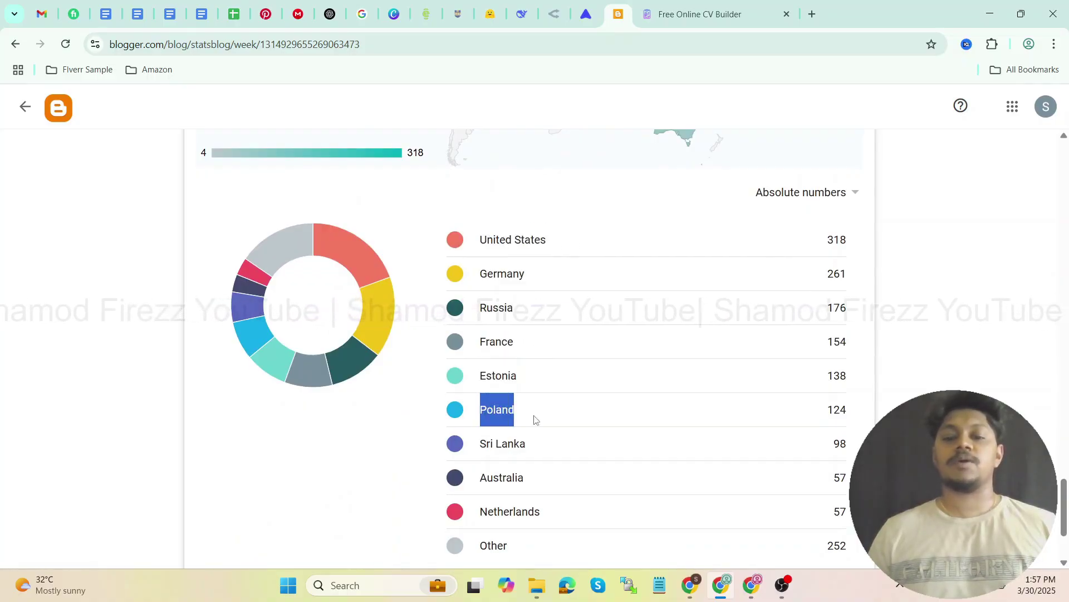
{"action": "left_click_drag", "start_coordinate": [489, 444], "coordinate": [560, 456]}
{"action": "scroll", "coordinate": [771, 332], "scroll_direction": "up", "scroll_amount": 20}
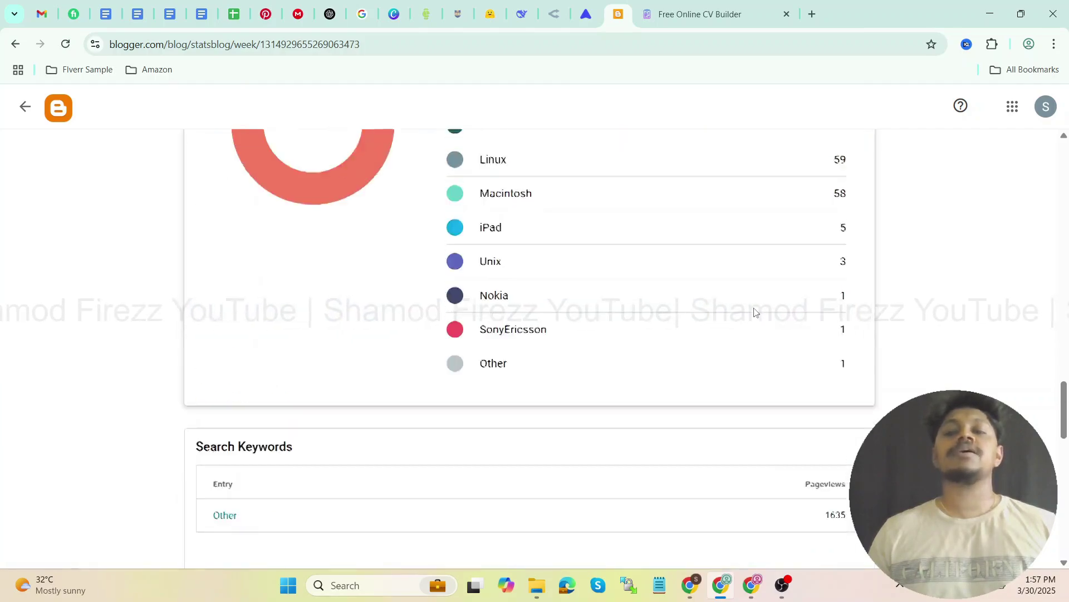
{"action": "scroll", "coordinate": [747, 308], "scroll_direction": "up", "scroll_amount": 10}
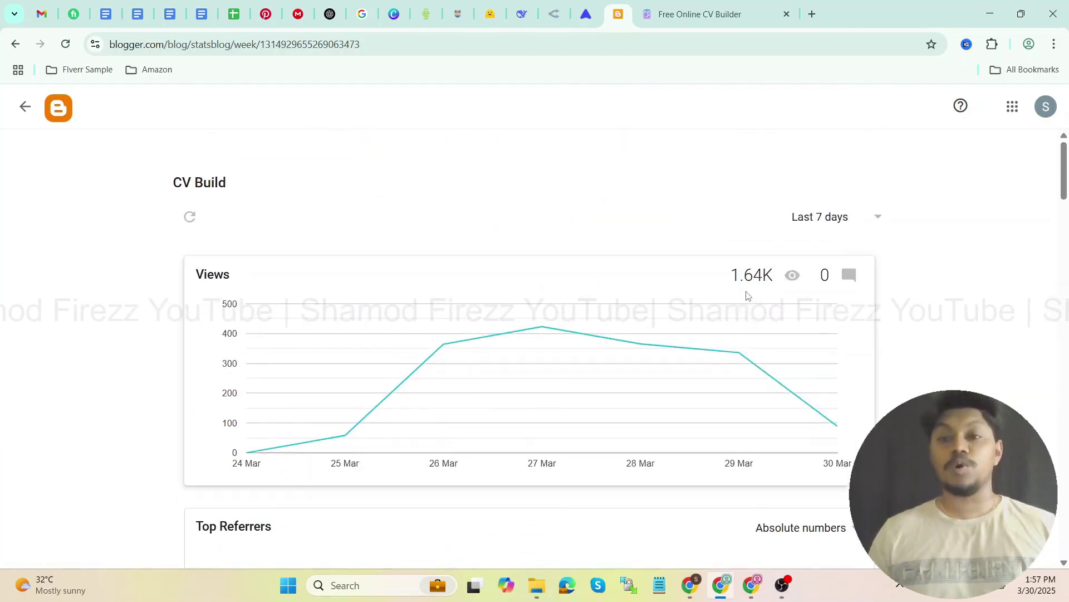
{"action": "left_click", "coordinate": [701, 12]}
{"action": "left_click", "coordinate": [234, 43]}
{"action": "key", "text": "ctrl+c"}
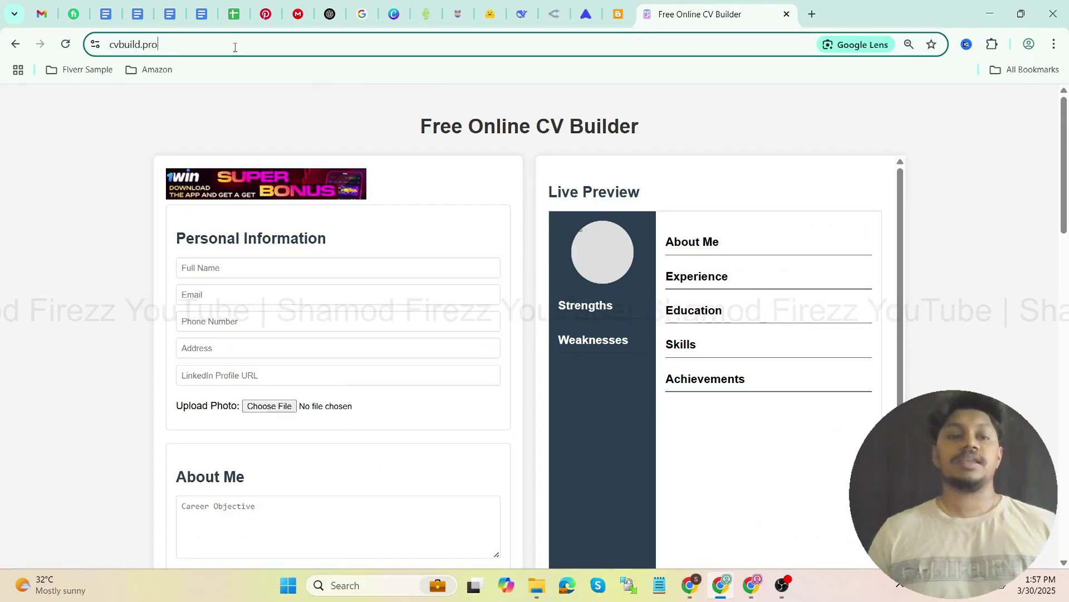
{"action": "left_click", "coordinate": [812, 14]}
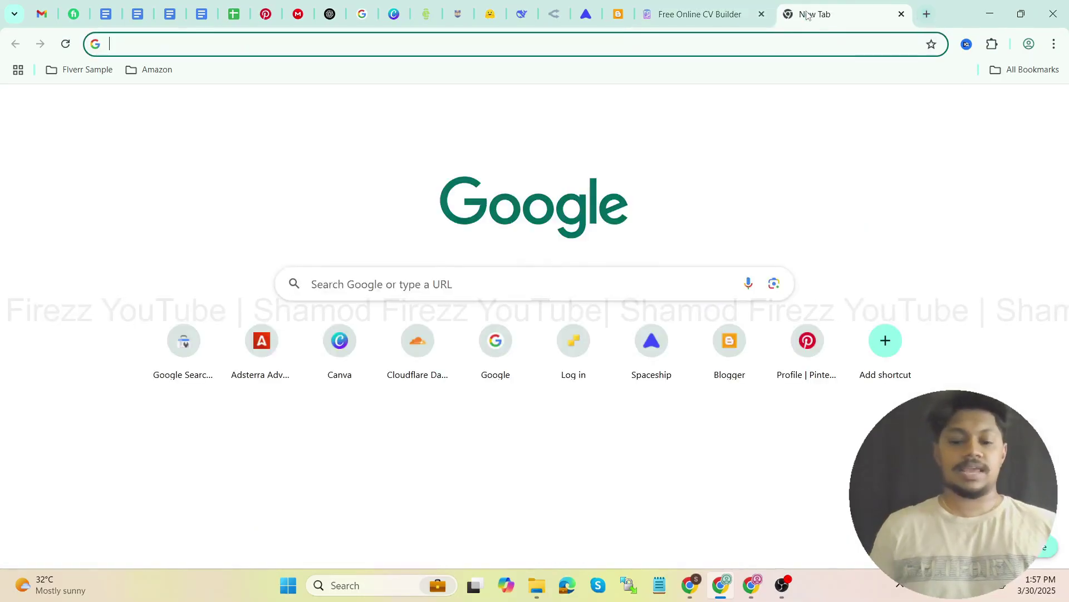
{"action": "type", "text": "site:"}
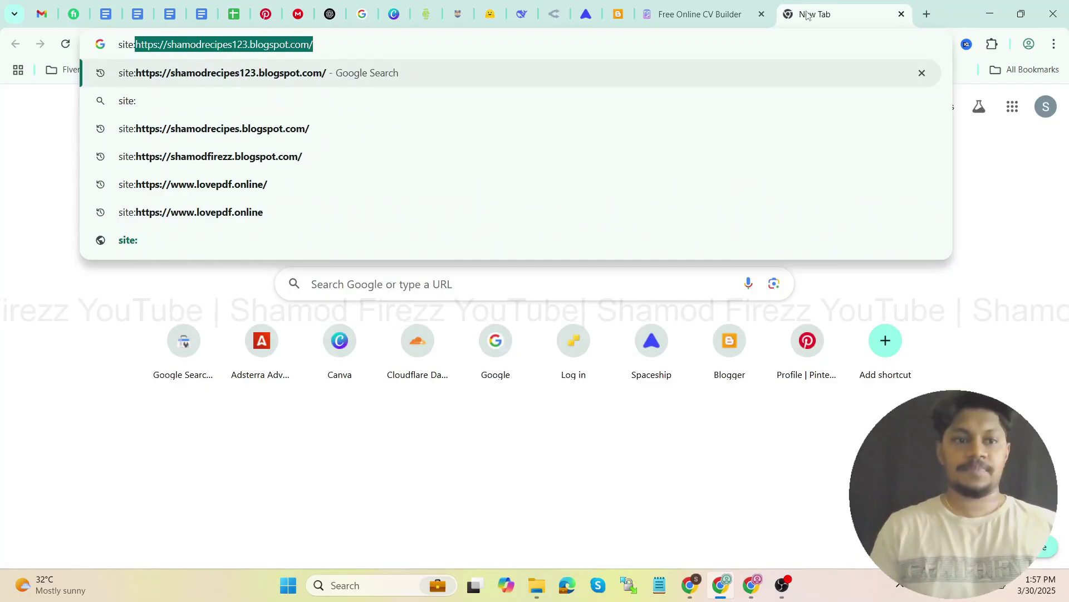
{"action": "key", "text": "ctrl+v"}
{"action": "key", "text": "Return"}
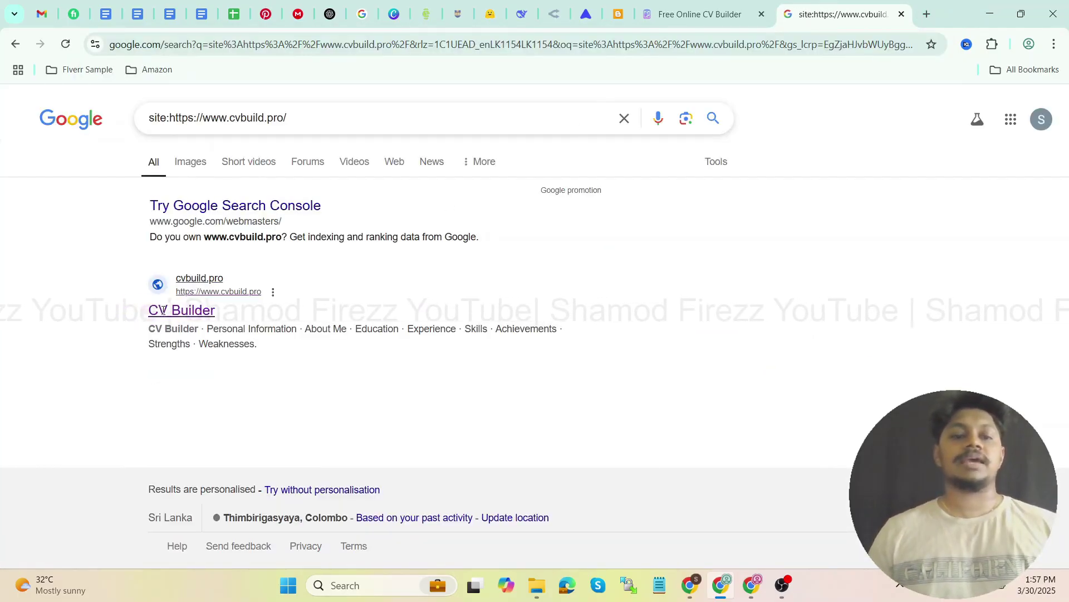
{"action": "left_click_drag", "start_coordinate": [147, 310], "coordinate": [239, 313]}
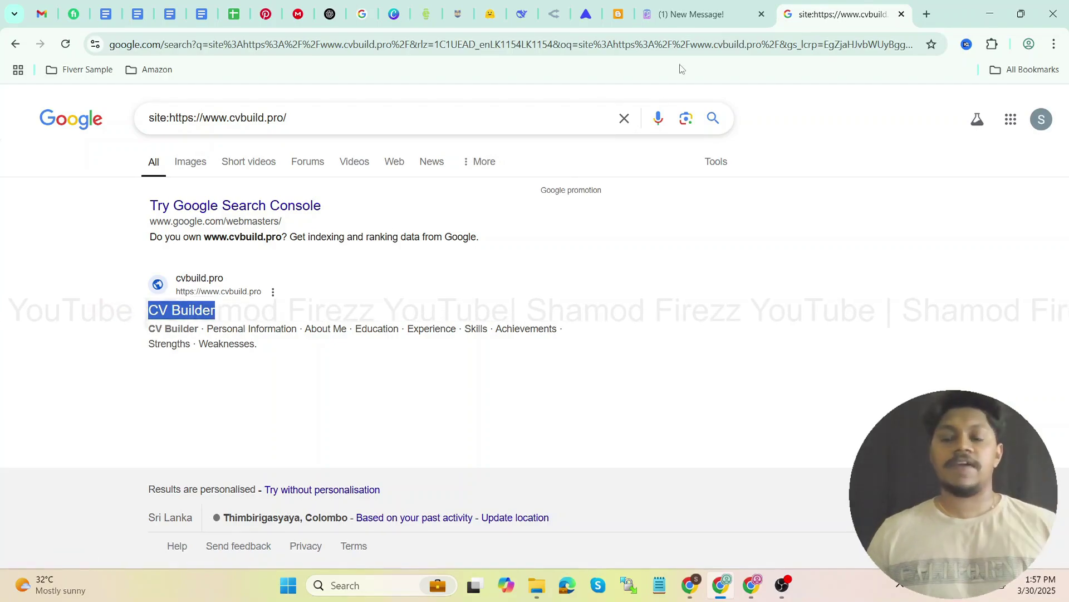
Dismiss the pop-up ad on the CV builder page and enter the full name under Personal Information.
{"action": "left_click", "coordinate": [694, 10]}
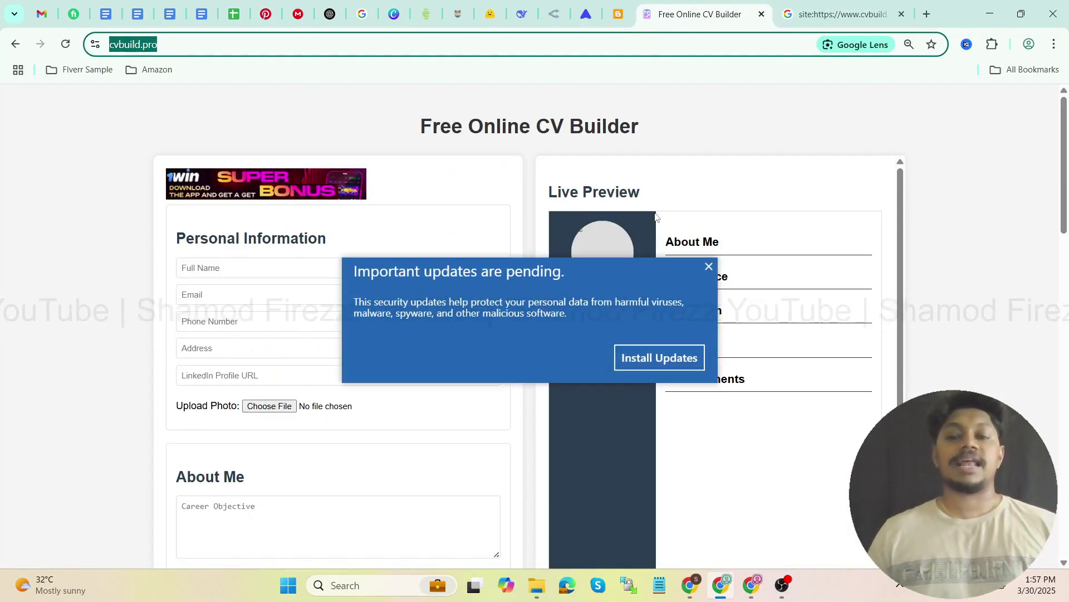
{"action": "left_click", "coordinate": [709, 267]}
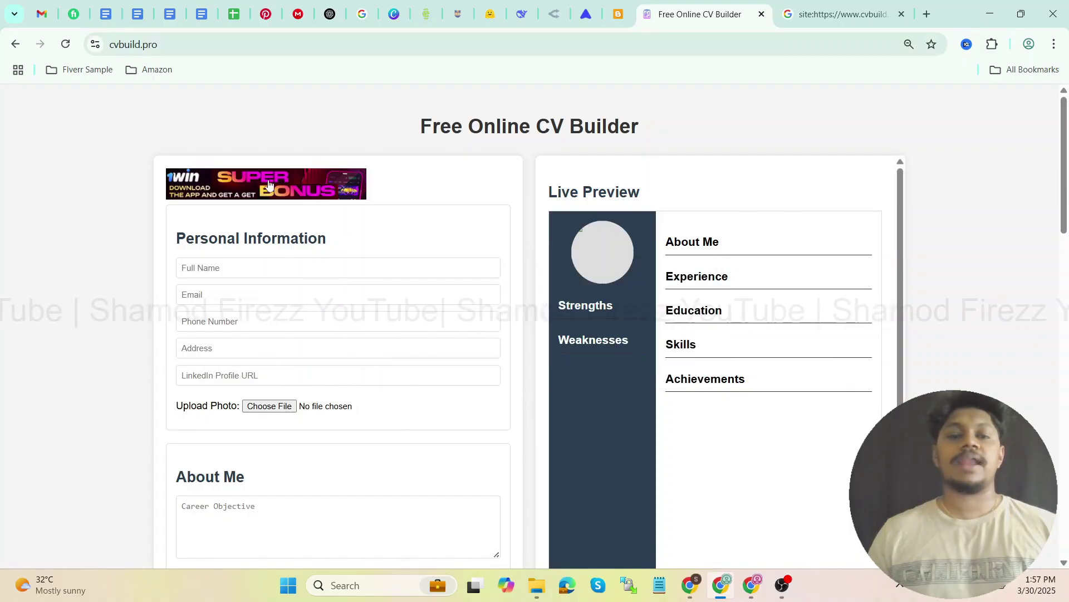
{"action": "scroll", "coordinate": [312, 201], "scroll_direction": "down", "scroll_amount": 20}
{"action": "scroll", "coordinate": [377, 243], "scroll_direction": "up", "scroll_amount": 20}
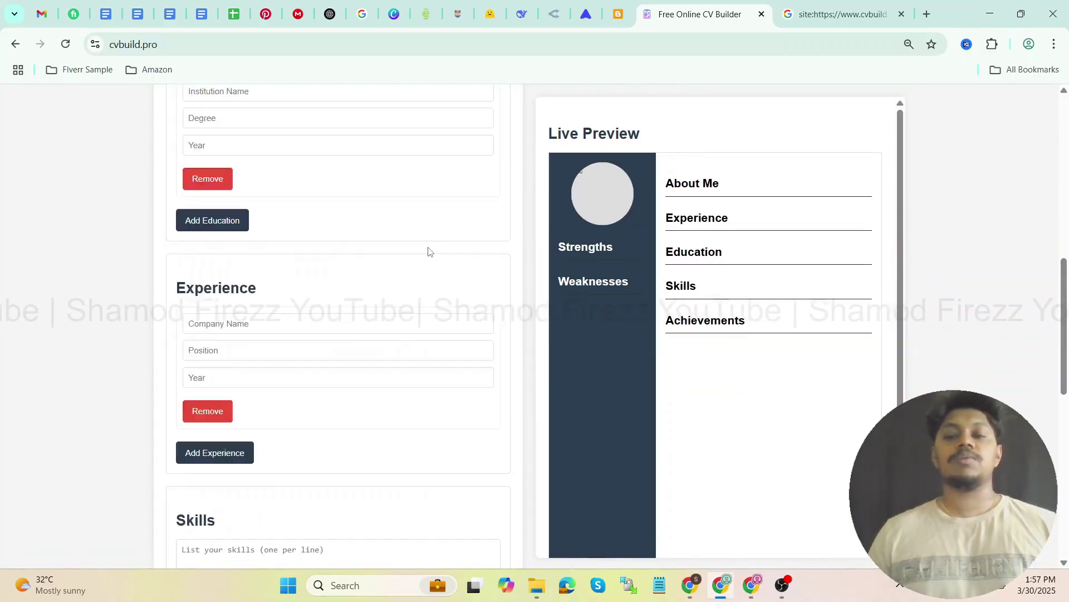
{"action": "left_click", "coordinate": [234, 270]}
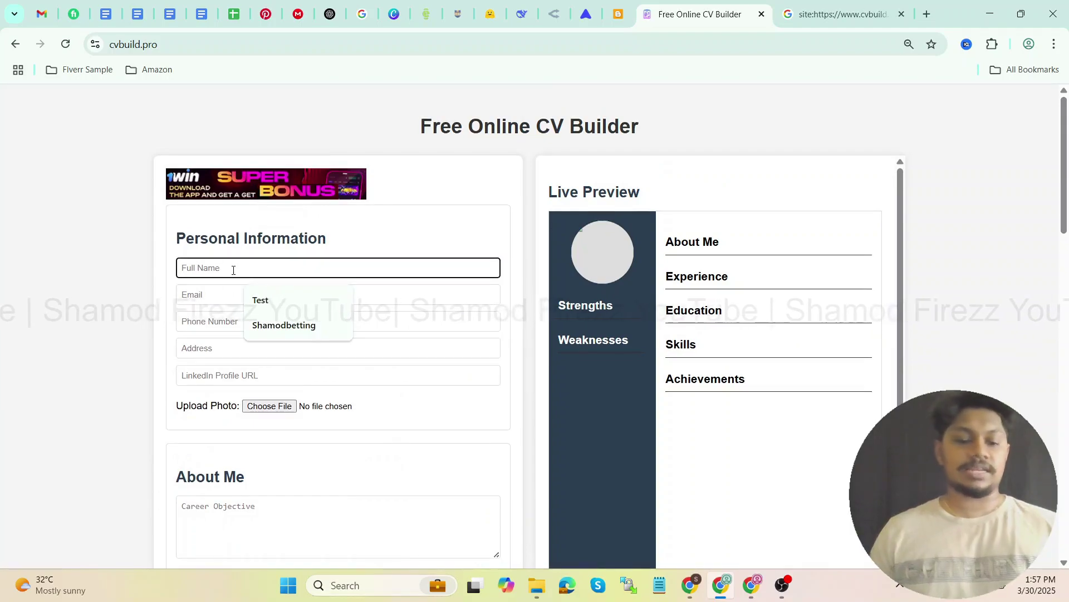
{"action": "type", "text": "Shamod Imalka"}
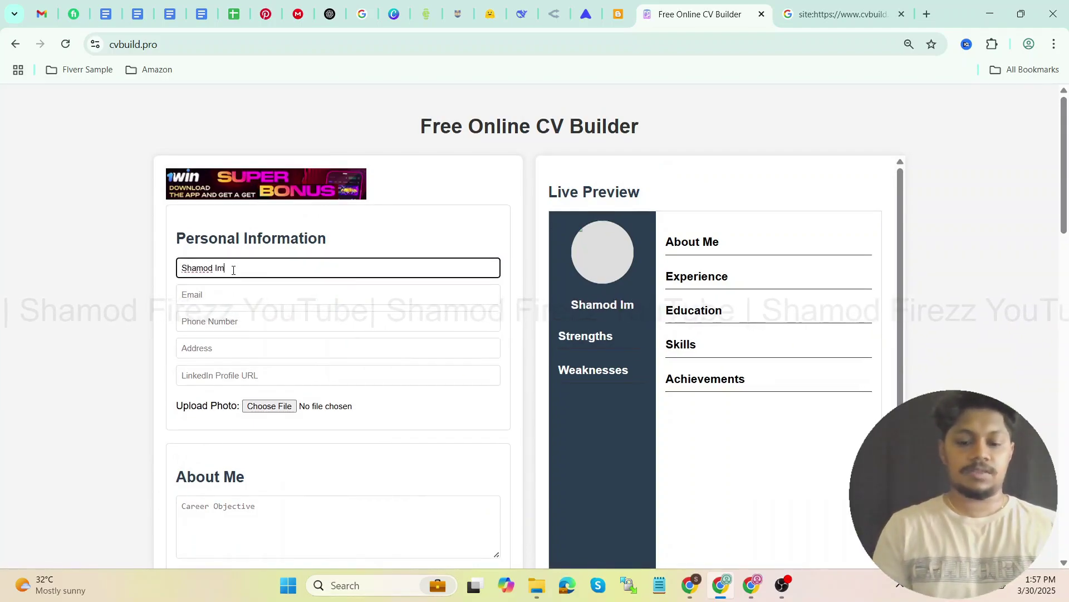
Copy the CV builder's address and load cvbuild.pro in a new Incognito window.
{"action": "left_click", "coordinate": [203, 48]}
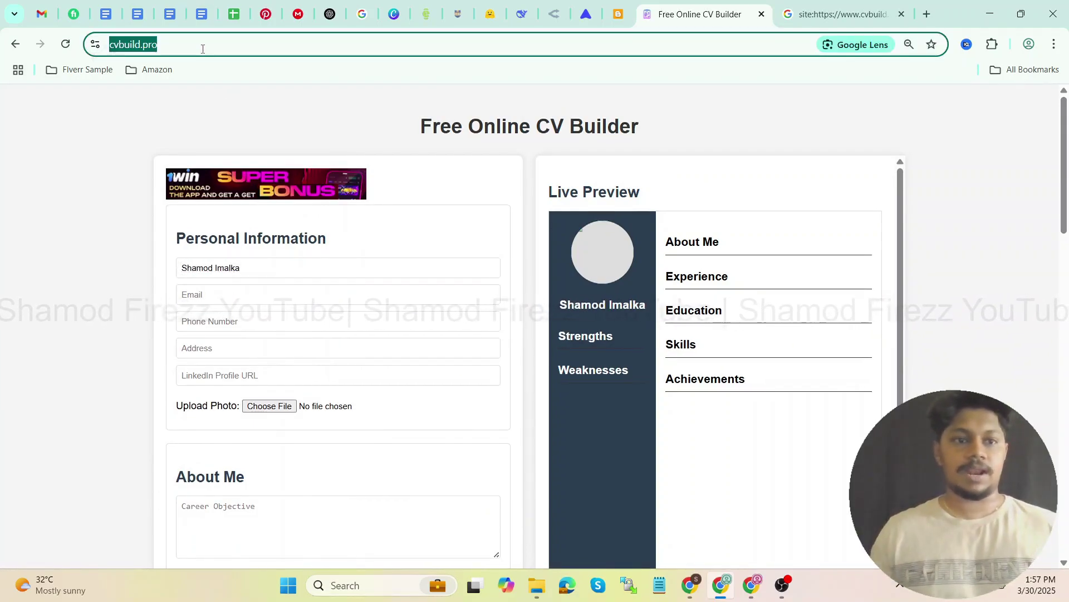
{"action": "key", "text": "ctrl+c"}
{"action": "key", "text": "ctrl+shift+n"}
{"action": "key", "text": "ctrl+v"}
{"action": "key", "text": "Return"}
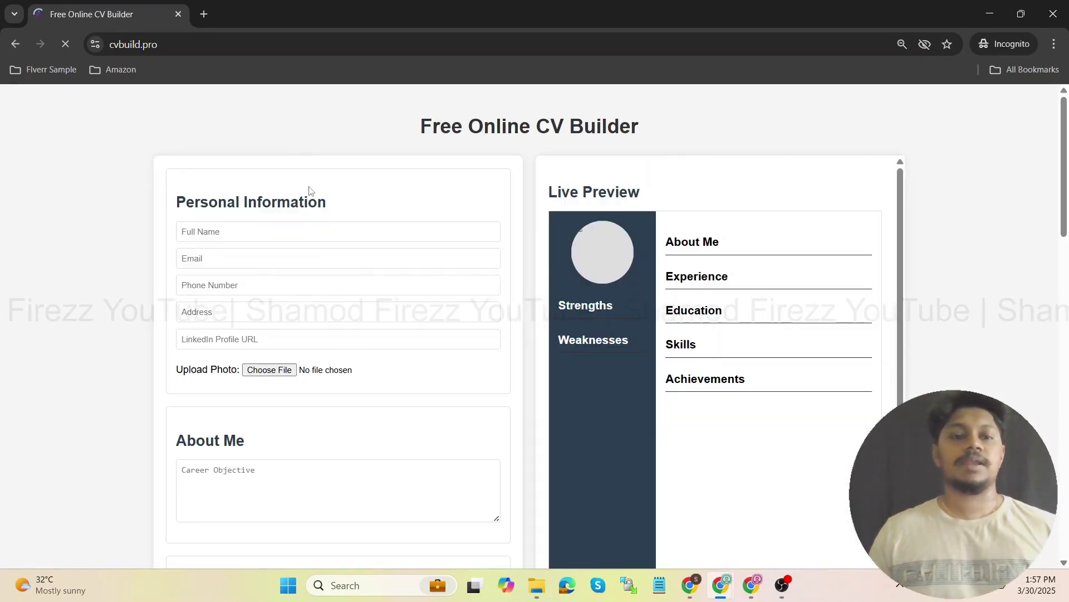
Enter the full name in the Personal Information section, copy it, and dismiss the pop-up ad.
{"action": "left_click", "coordinate": [248, 232]}
{"action": "type", "text": "Shamod Imalka"}
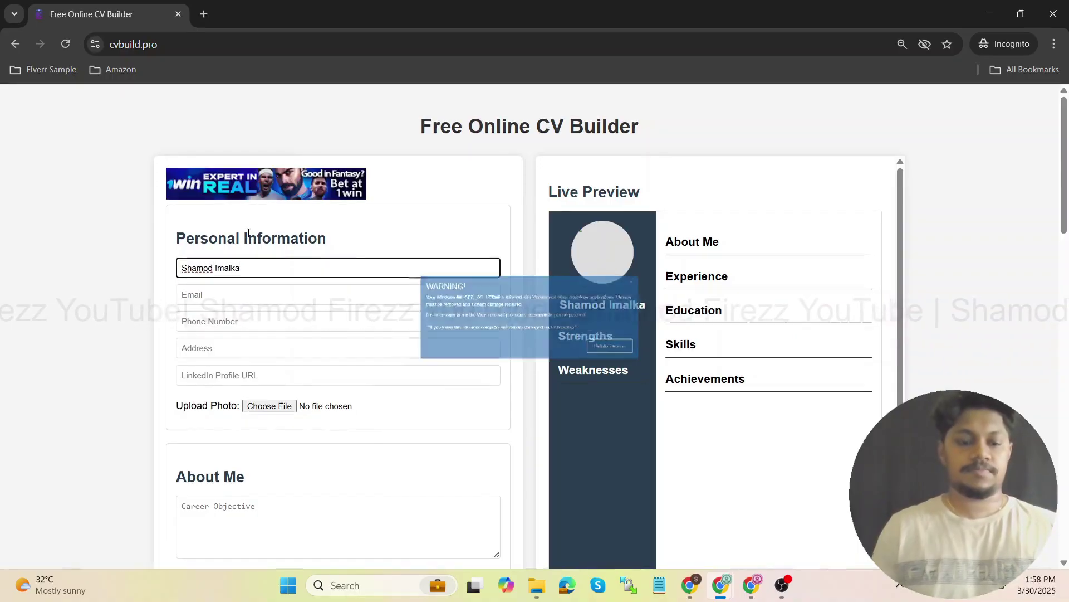
{"action": "key", "text": "ctrl+a"}
{"action": "key", "text": "ctrl+c"}
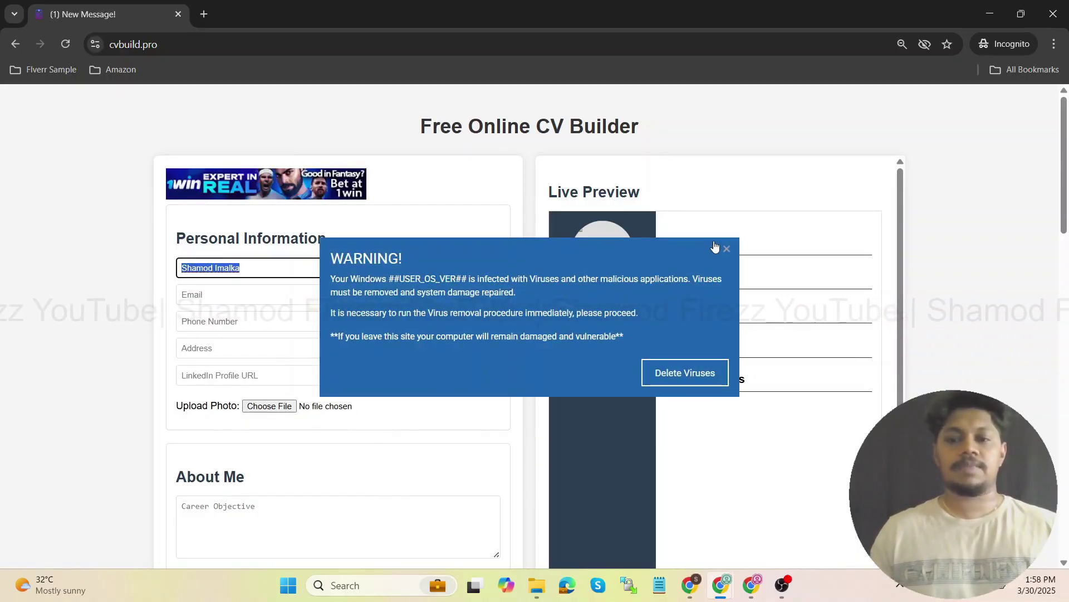
{"action": "left_click", "coordinate": [727, 248]}
Fill the email, phone number, address and LinkedIn profile fields with the copied name as placeholder text.
{"action": "left_click", "coordinate": [280, 298]}
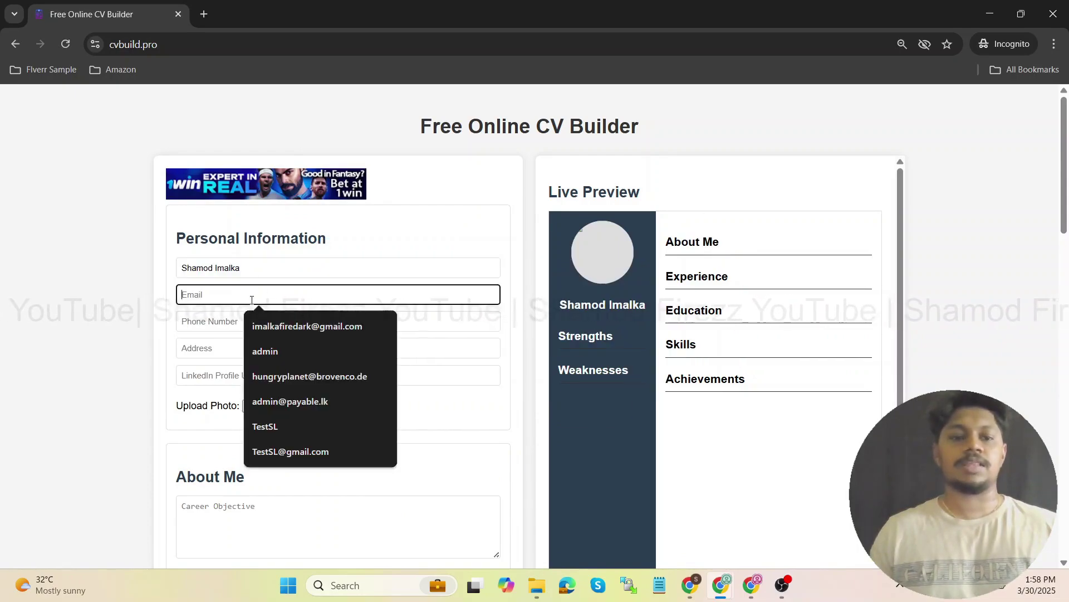
{"action": "key", "text": "ctrl+v"}
{"action": "left_click", "coordinate": [249, 322]}
{"action": "key", "text": "ctrl+v"}
{"action": "left_click", "coordinate": [219, 348]}
{"action": "key", "text": "ctrl+v"}
{"action": "left_click", "coordinate": [218, 375]}
{"action": "key", "text": "ctrl+v"}
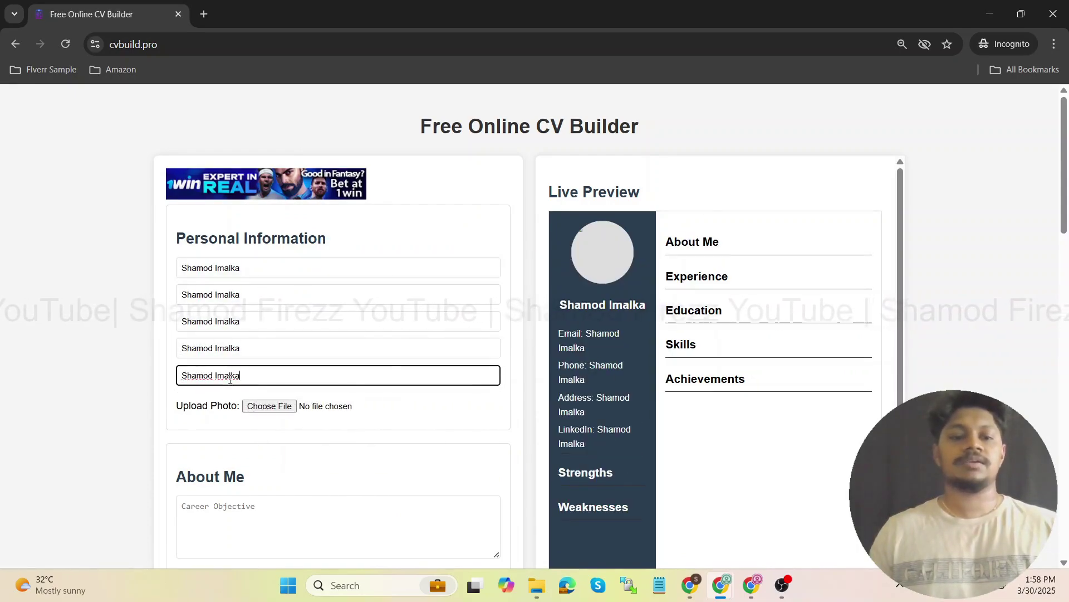
Upload Untitled design.jpg from New Volume (D:) as the CV photo.
{"action": "left_click", "coordinate": [270, 405]}
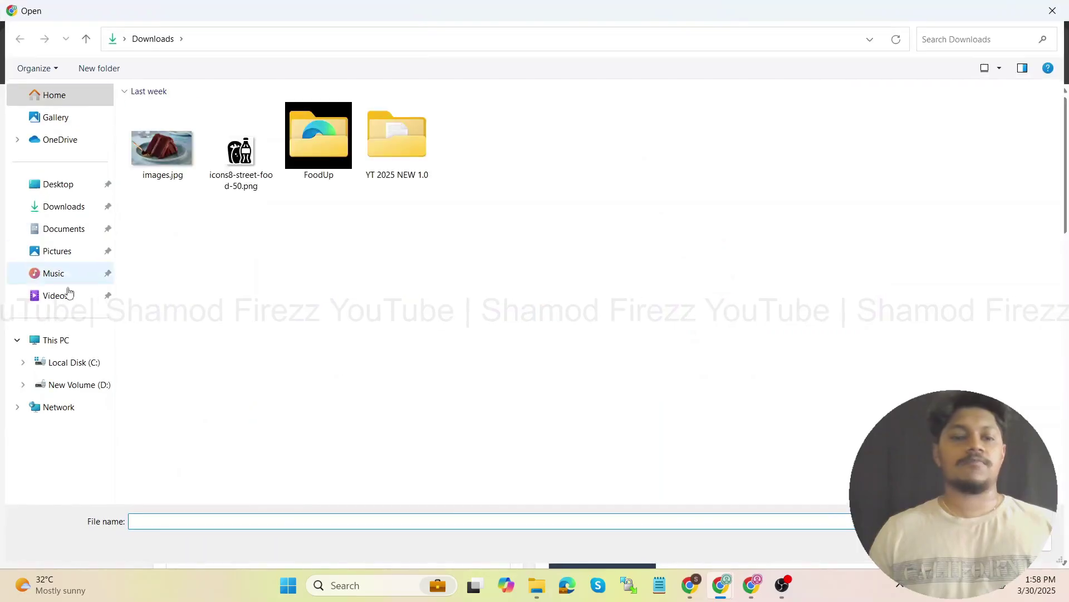
{"action": "left_click", "coordinate": [109, 385]}
{"action": "double_click", "coordinate": [551, 234]}
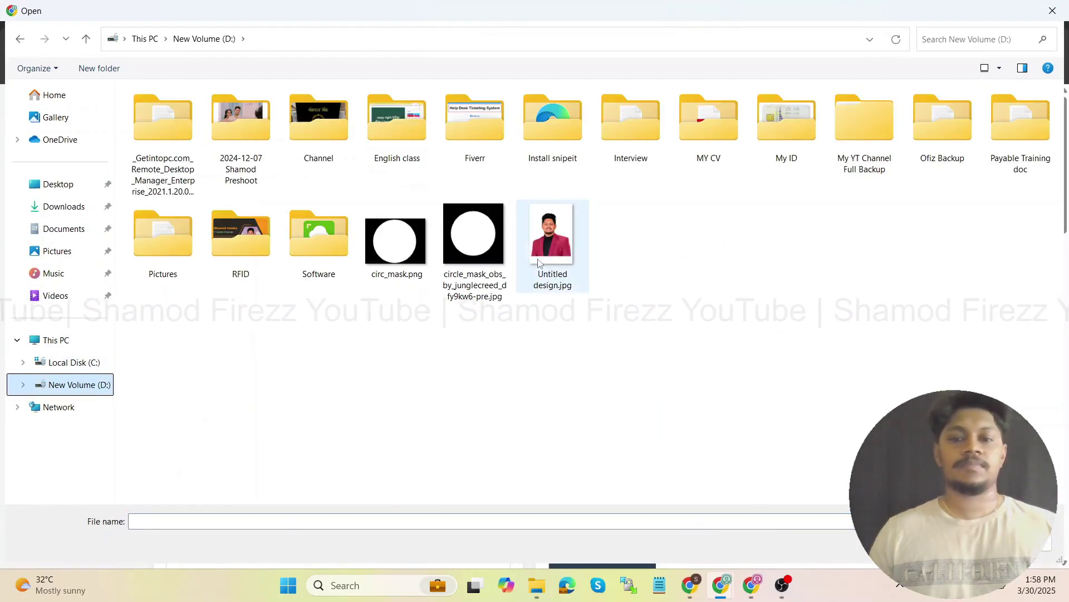
Fill the career objective under About Me with the copied name repeated six times.
{"action": "scroll", "coordinate": [262, 367], "scroll_direction": "down", "scroll_amount": 3}
{"action": "left_click", "coordinate": [278, 412]}
{"action": "key", "text": "ctrl+v"}
{"action": "key", "text": "ctrl+v"}
{"action": "key", "text": "ctrl+v"}
{"action": "key", "text": "ctrl+v"}
{"action": "key", "text": "ctrl+v"}
{"action": "key", "text": "ctrl+v"}
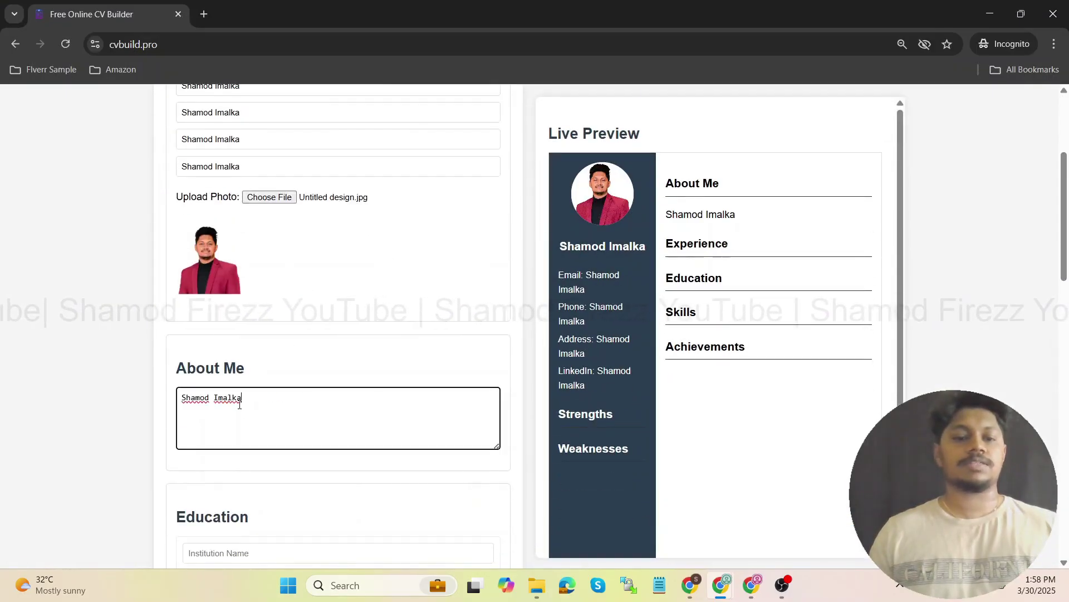
Fill the education entry with the copied name as institution and degree, and set its year to 2141.
{"action": "scroll", "coordinate": [254, 305], "scroll_direction": "down", "scroll_amount": 6}
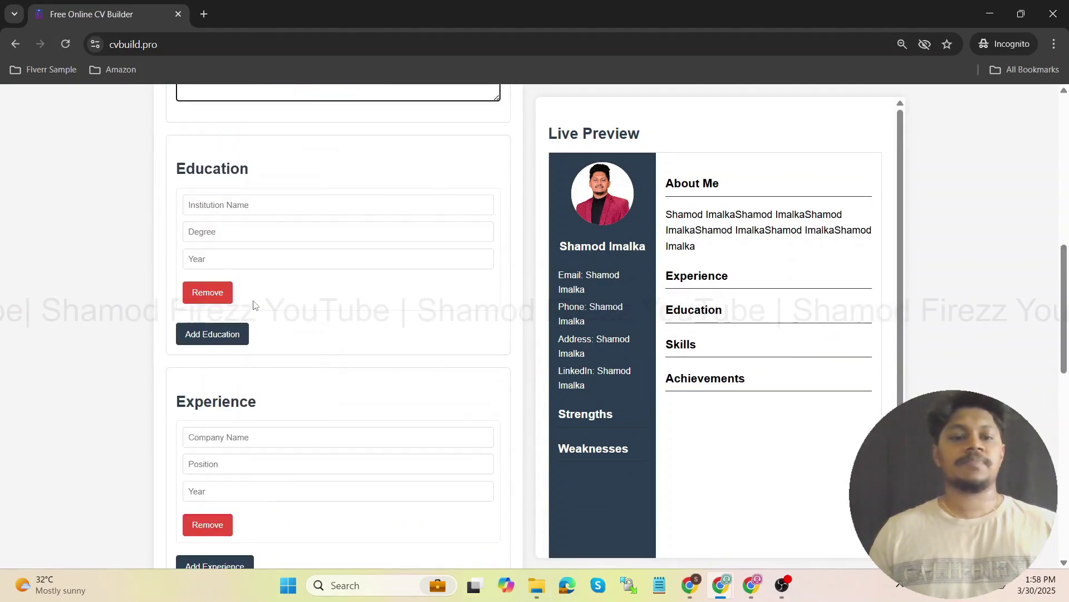
{"action": "left_click", "coordinate": [238, 213]}
{"action": "key", "text": "ctrl+v"}
{"action": "left_click", "coordinate": [243, 229]}
{"action": "key", "text": "ctrl+v"}
{"action": "left_click", "coordinate": [227, 255]}
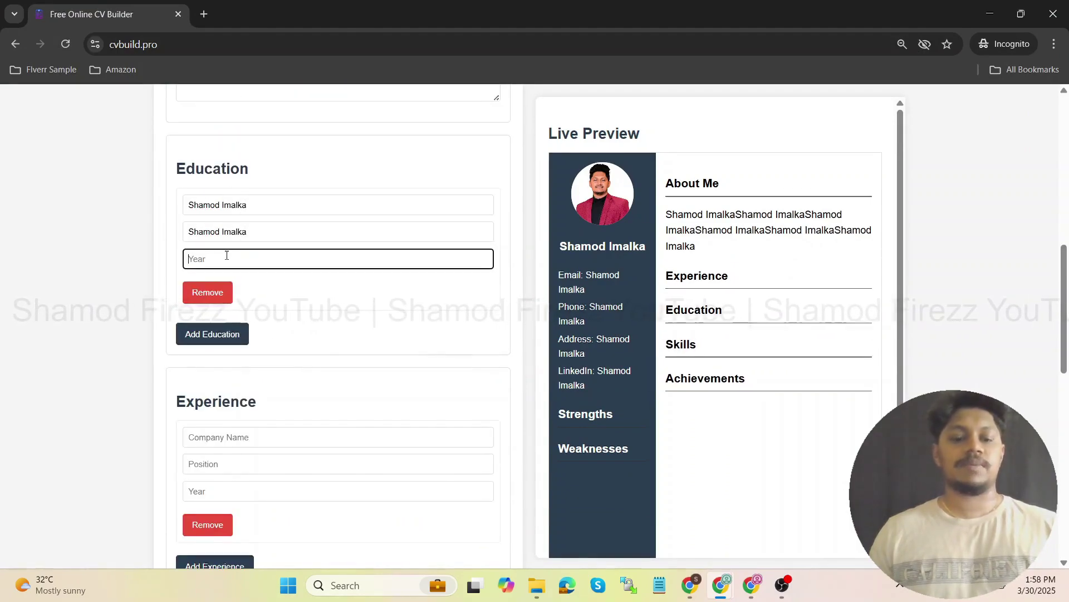
{"action": "type", "text": "2141"}
Fill the experience entry's company name and position with the copied name, and set its year to 1242412.
{"action": "scroll", "coordinate": [239, 290], "scroll_direction": "down", "scroll_amount": 3}
{"action": "left_click", "coordinate": [250, 301]}
{"action": "key", "text": "ctrl+v"}
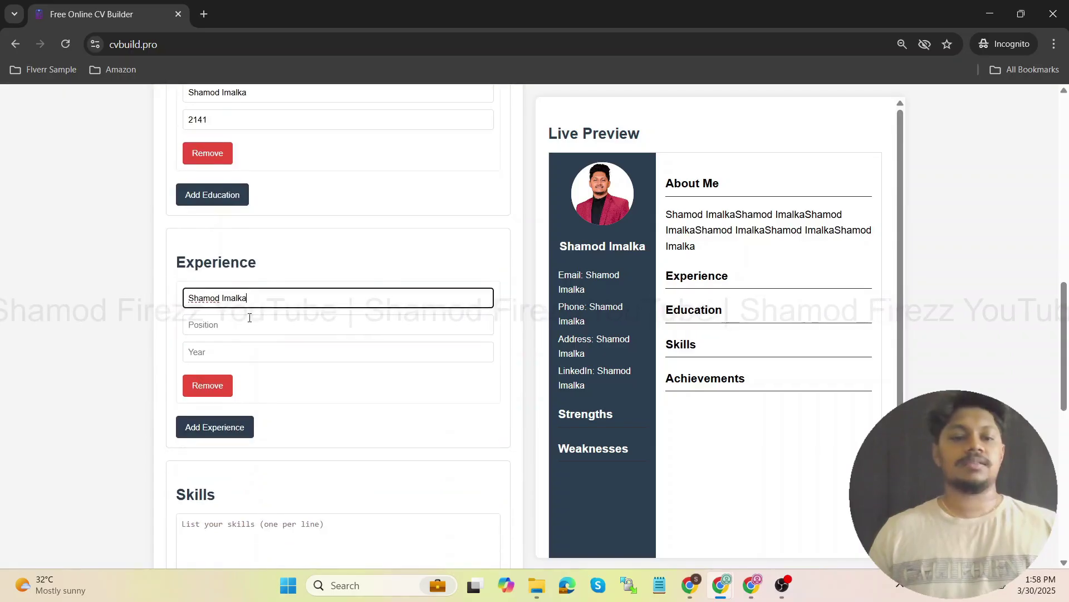
{"action": "key", "text": "ctrl+v"}
{"action": "left_click", "coordinate": [244, 351]}
{"action": "type", "text": "124"}
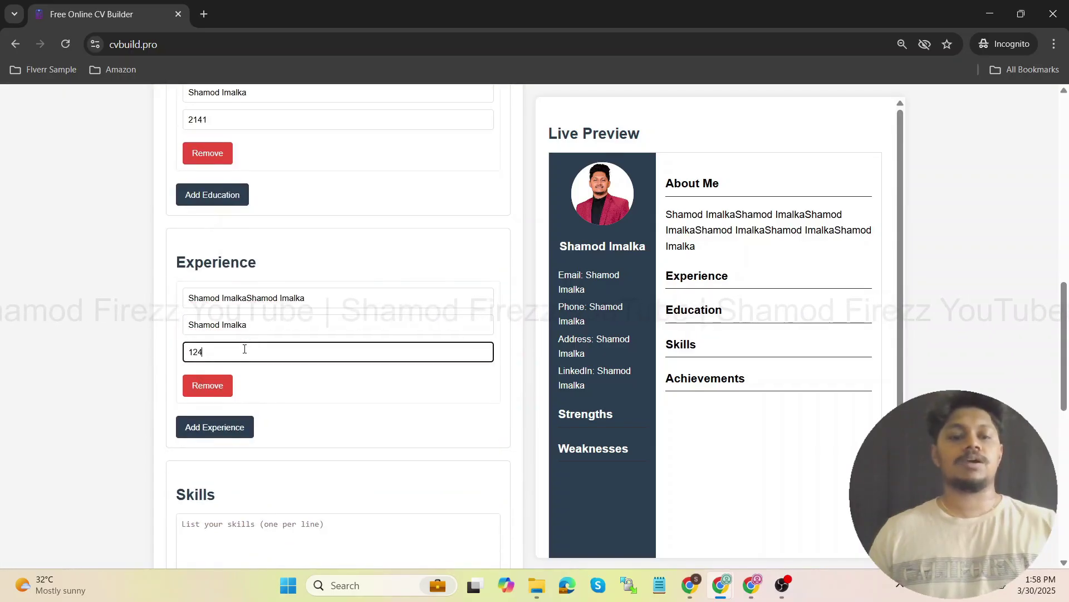
{"action": "type", "text": "2412"}
Fill the Skills section with three lines of the copied name, repeating it three times on each of the first two lines.
{"action": "scroll", "coordinate": [251, 323], "scroll_direction": "down", "scroll_amount": 3}
{"action": "left_click", "coordinate": [254, 332]}
{"action": "key", "text": "ctrl+v"}
{"action": "key", "text": "ctrl+v"}
{"action": "key", "text": "ctrl+v"}
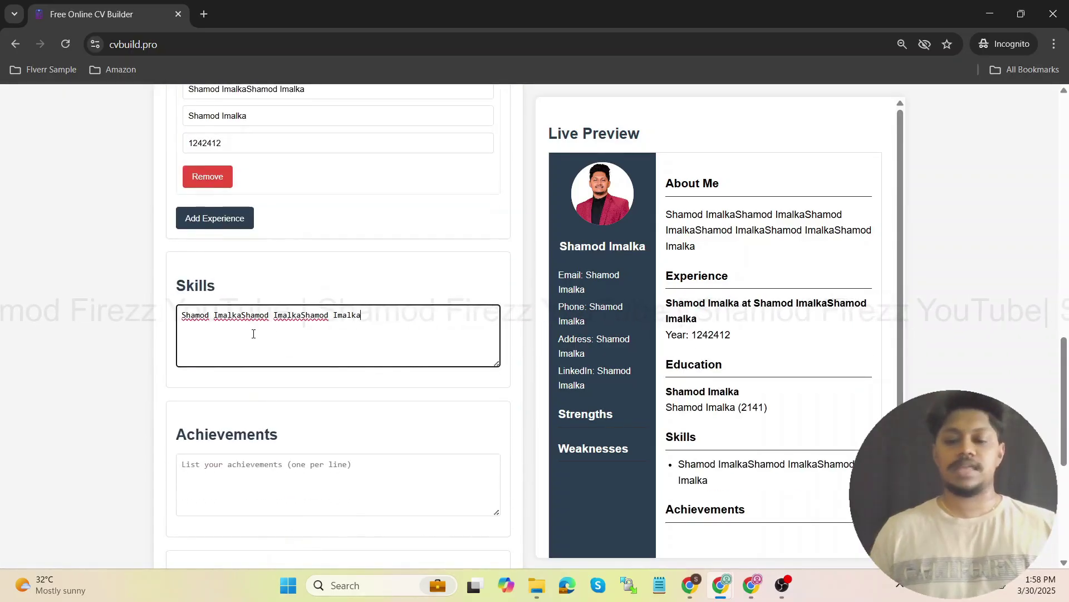
{"action": "key", "text": "Return"}
{"action": "key", "text": "ctrl+v"}
{"action": "key", "text": "ctrl+v"}
{"action": "key", "text": "ctrl+v"}
{"action": "key", "text": "Return"}
{"action": "key", "text": "ctrl+v"}
Fill the Achievements section with two lines of the copied name as placeholder text.
{"action": "scroll", "coordinate": [257, 334], "scroll_direction": "down", "scroll_amount": 5}
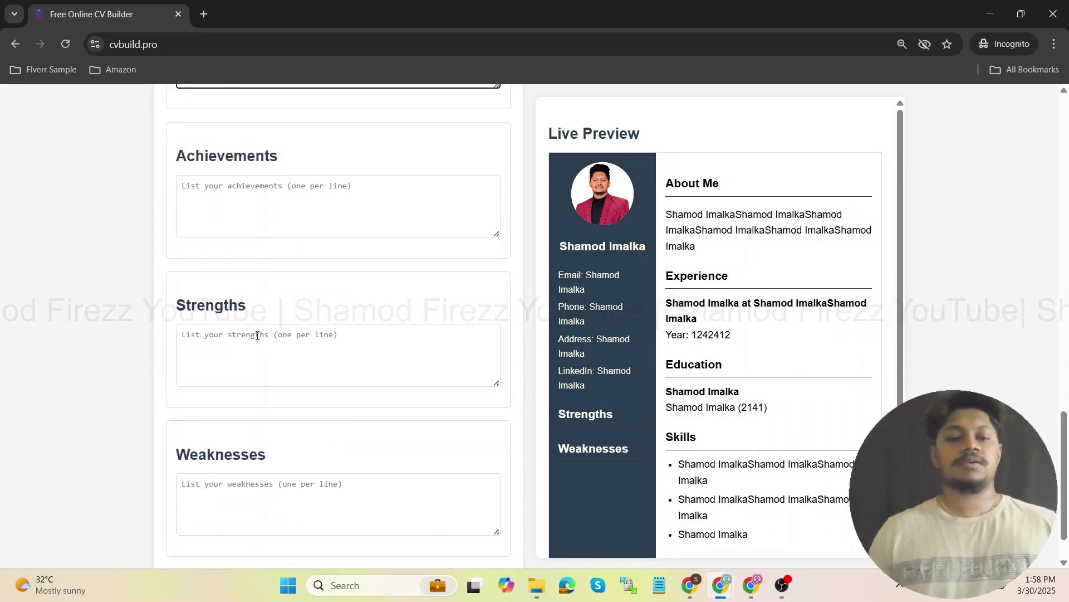
{"action": "left_click", "coordinate": [280, 209]}
{"action": "key", "text": "ctrl+v"}
{"action": "key", "text": "ctrl+v"}
{"action": "type", "text": "v"}
{"action": "key", "text": "Return"}
{"action": "key", "text": "ctrl+v"}
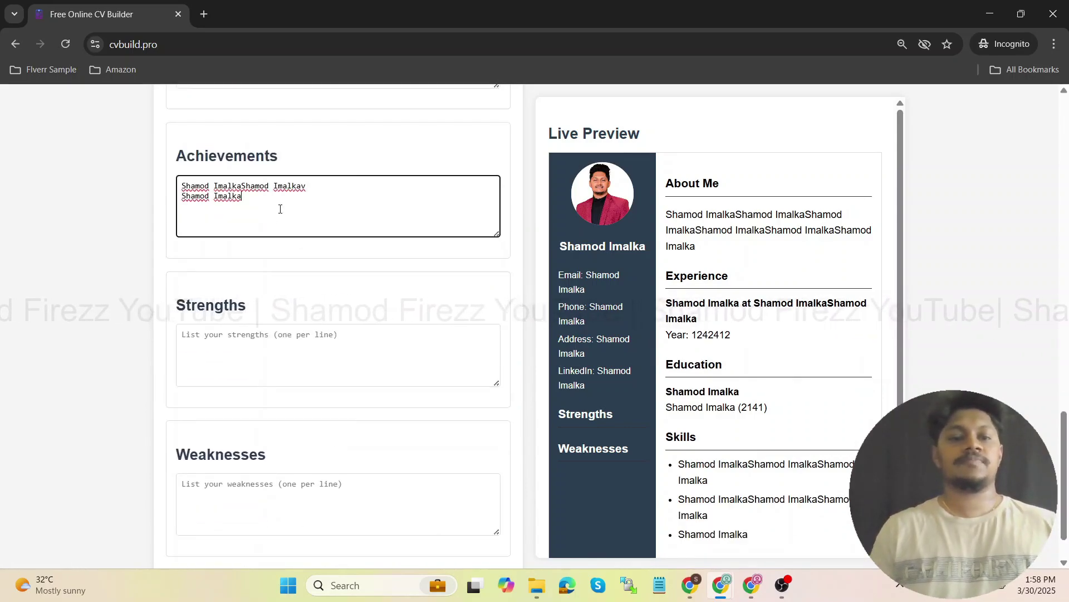
Fill the Strengths section with one line of the copied name repeated three times, and start a new line.
{"action": "left_click", "coordinate": [258, 365]}
{"action": "key", "text": "ctrl+v"}
{"action": "key", "text": "ctrl+v"}
{"action": "key", "text": "ctrl+v"}
{"action": "key", "text": "Return"}
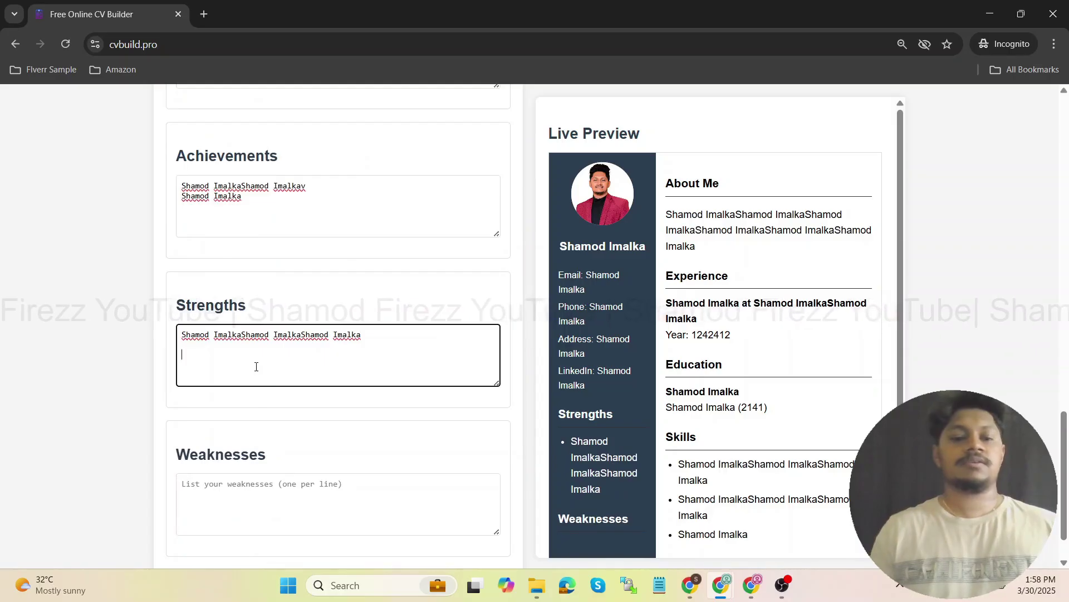
Fill the Weaknesses section with one line of the copied name repeated three times.
{"action": "scroll", "coordinate": [256, 366], "scroll_direction": "down", "scroll_amount": 1}
{"action": "left_click", "coordinate": [245, 436]}
{"action": "key", "text": "ctrl+v"}
{"action": "key", "text": "ctrl+v"}
{"action": "key", "text": "ctrl+v"}
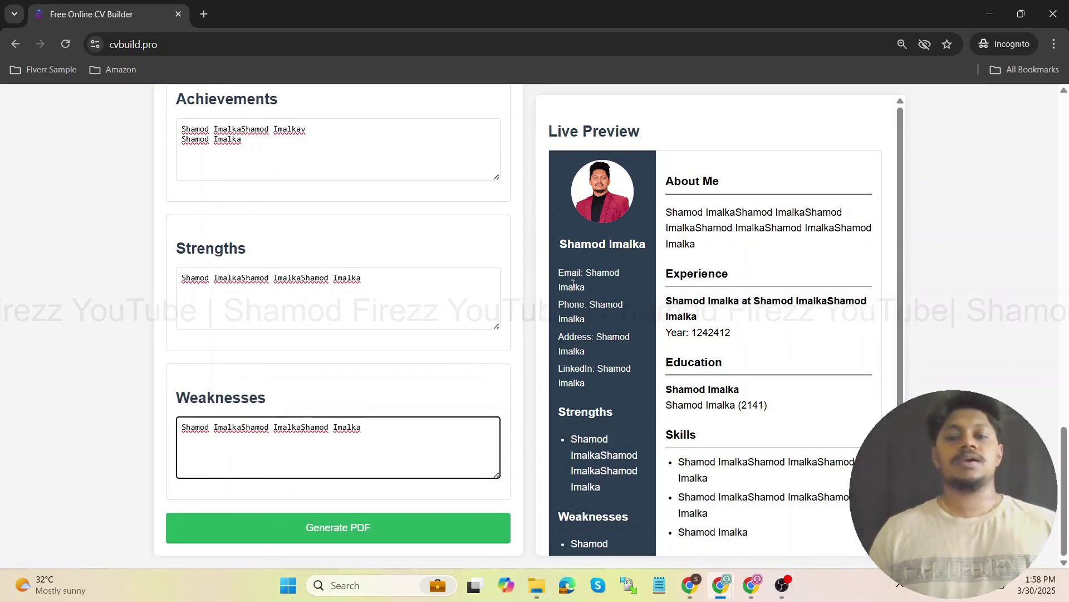
Generate the PDF of the completed CV and save it as resume.pdf in the Downloads folder.
{"action": "scroll", "coordinate": [375, 270], "scroll_direction": "up", "scroll_amount": 5}
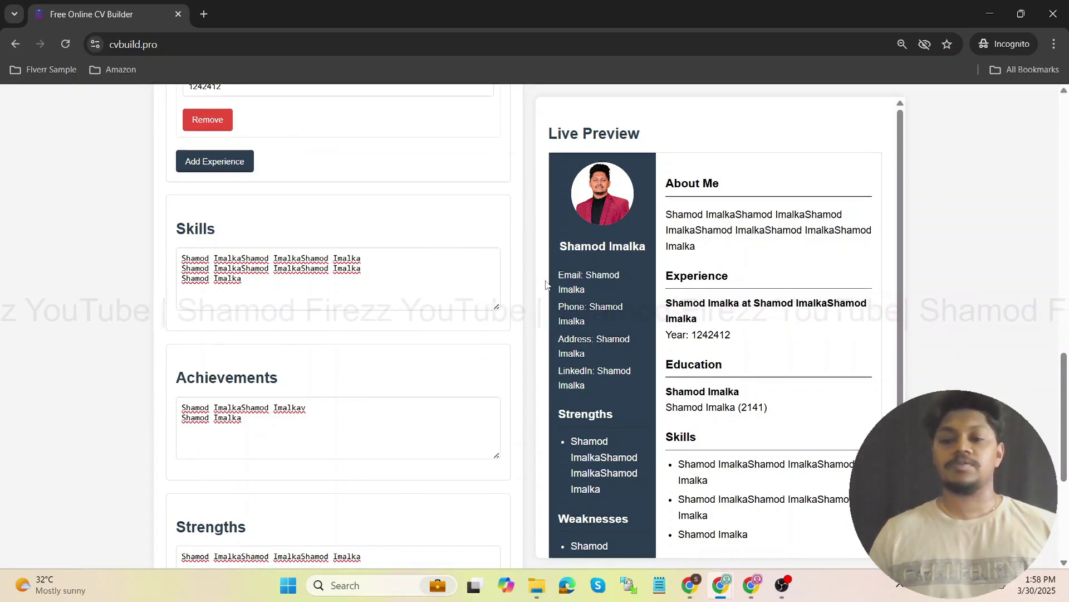
{"action": "scroll", "coordinate": [498, 265], "scroll_direction": "down", "scroll_amount": 5}
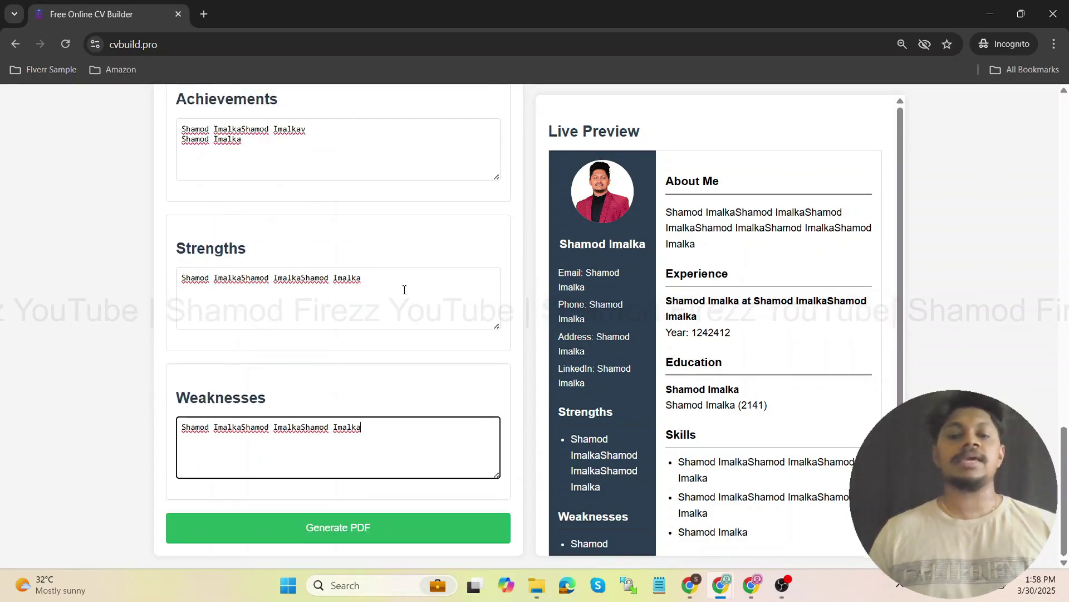
{"action": "left_click", "coordinate": [354, 535]}
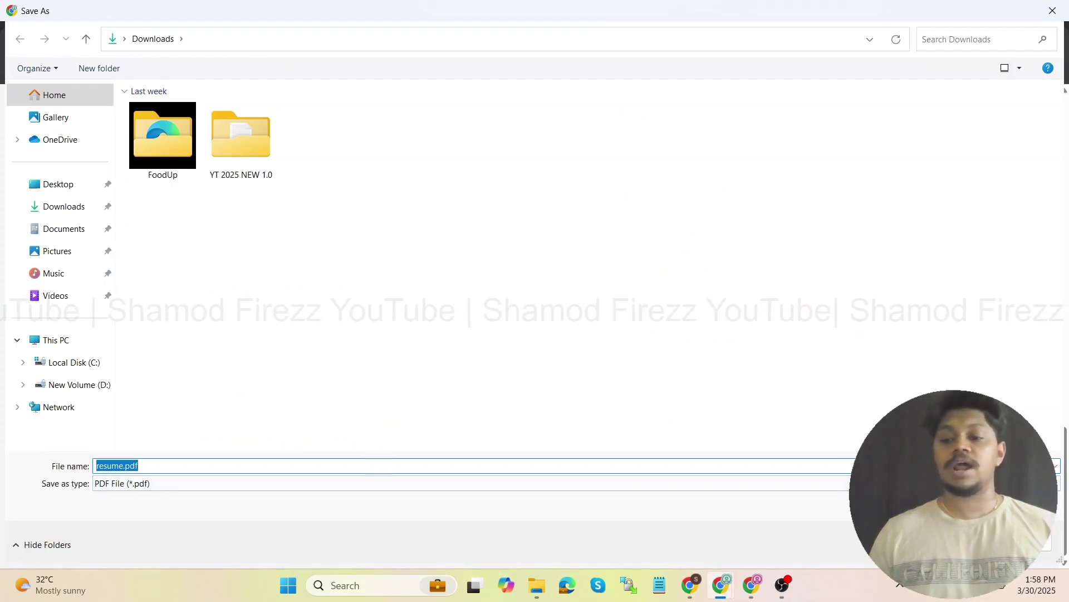
{"action": "key", "text": "Return"}
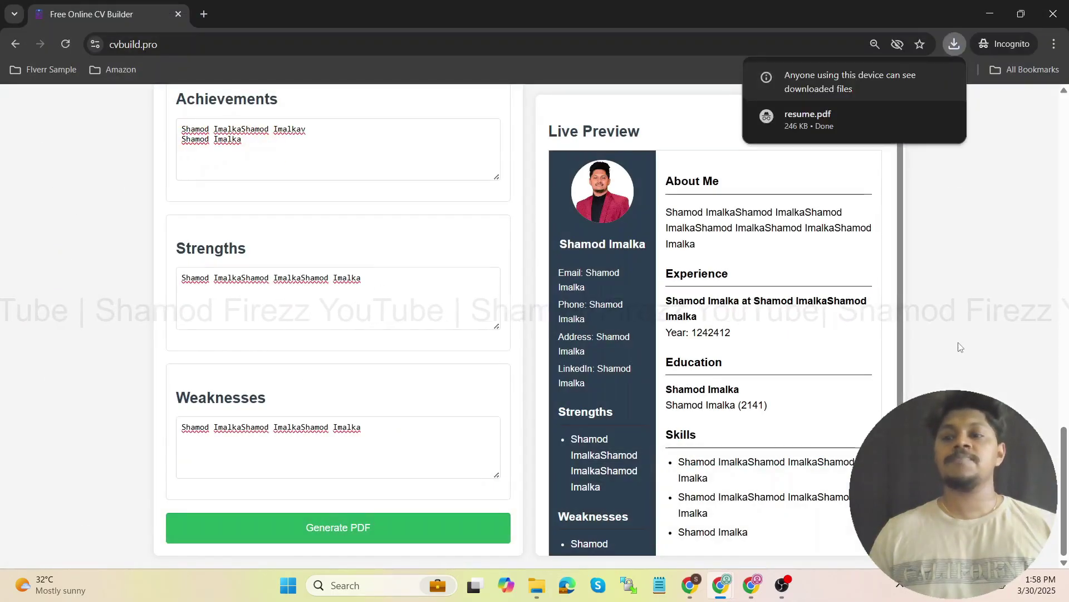
Open the downloaded resume.pdf, review its layout from the photo and About Me down to Achievements, and close it.
{"action": "left_click", "coordinate": [810, 121]}
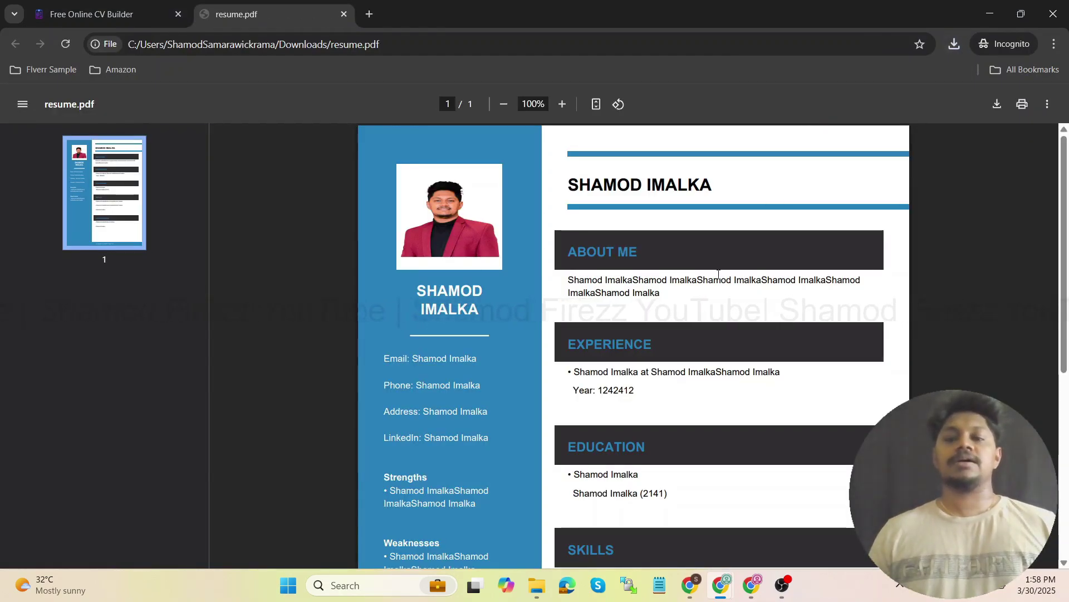
{"action": "scroll", "coordinate": [718, 274], "scroll_direction": "down", "scroll_amount": 3}
{"action": "scroll", "coordinate": [719, 273], "scroll_direction": "down", "scroll_amount": 3}
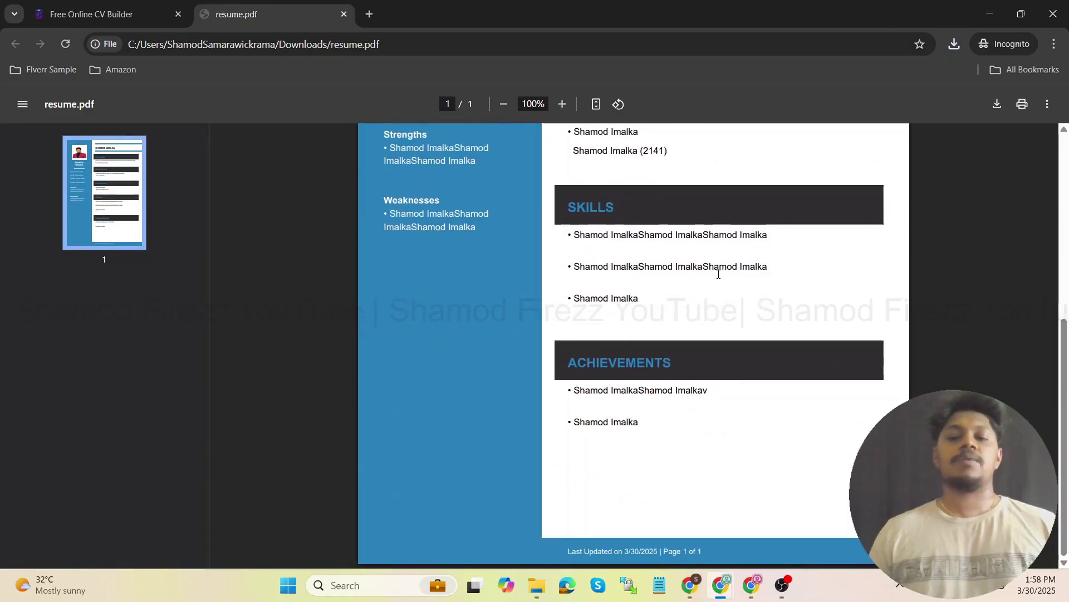
{"action": "scroll", "coordinate": [718, 273], "scroll_direction": "up", "scroll_amount": 6}
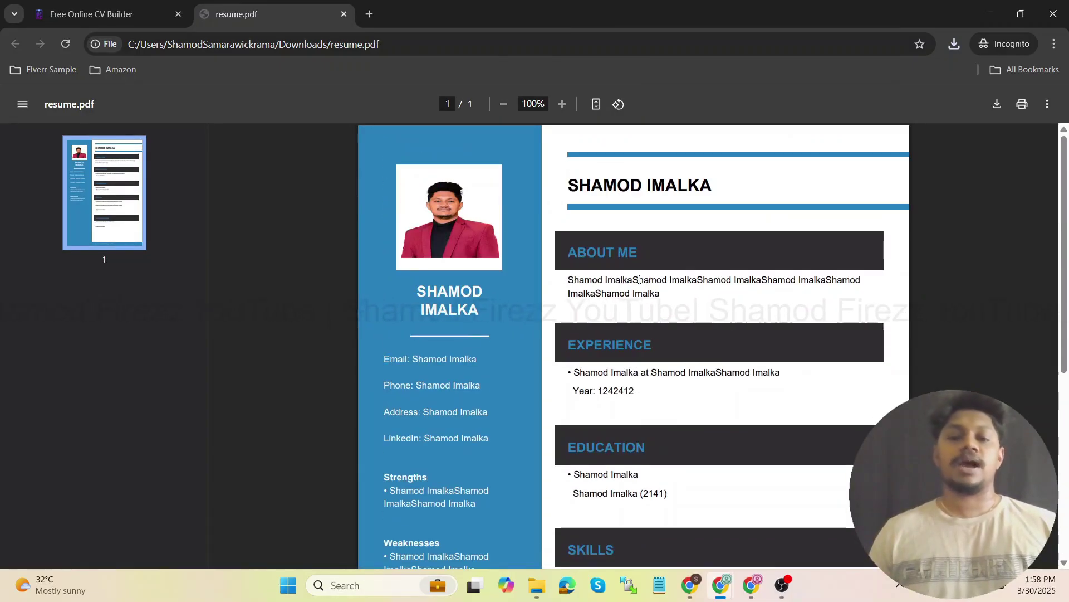
{"action": "scroll", "coordinate": [646, 282], "scroll_direction": "down", "scroll_amount": 6}
{"action": "scroll", "coordinate": [640, 279], "scroll_direction": "up", "scroll_amount": 6}
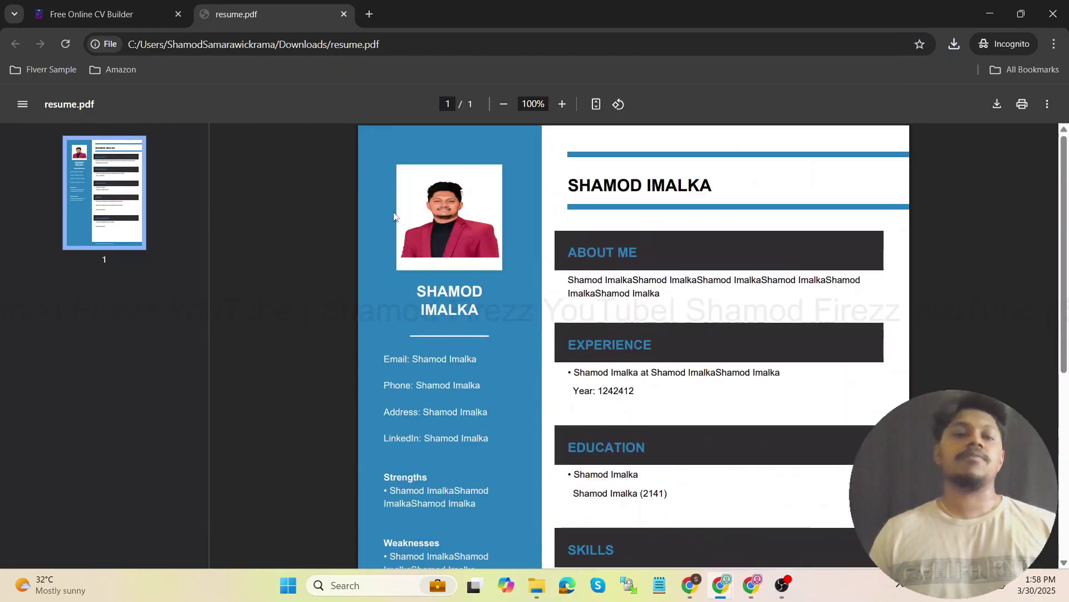
{"action": "left_click", "coordinate": [343, 16]}
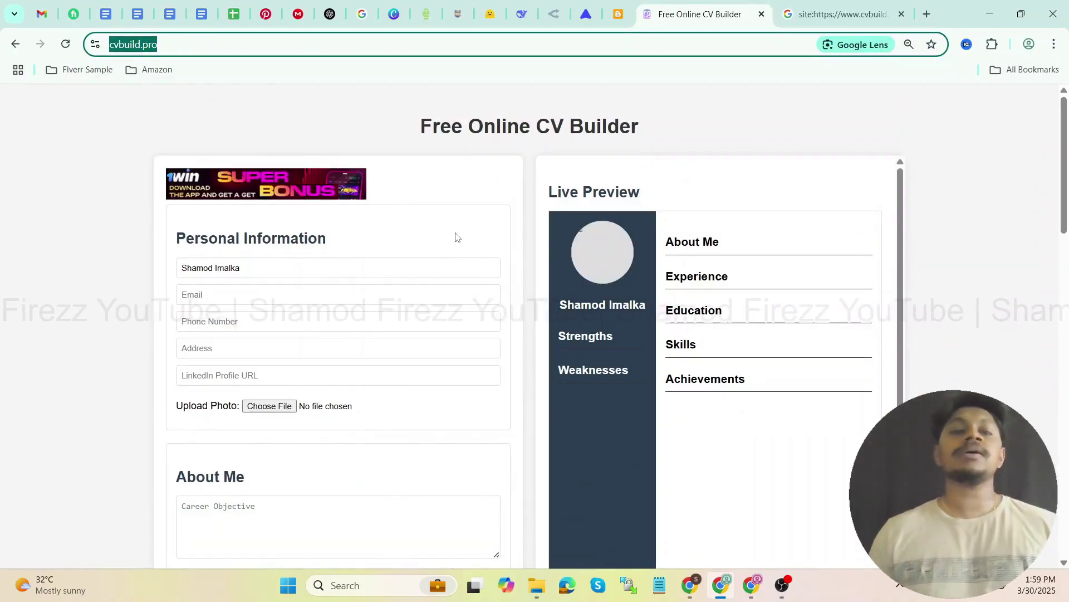
Highlight the cvbuild.pro address, and switch to the Grok chat to review its CV builder code and explanation.
{"action": "double_click", "coordinate": [191, 51]}
{"action": "left_click_drag", "start_coordinate": [218, 47], "coordinate": [169, 50]}
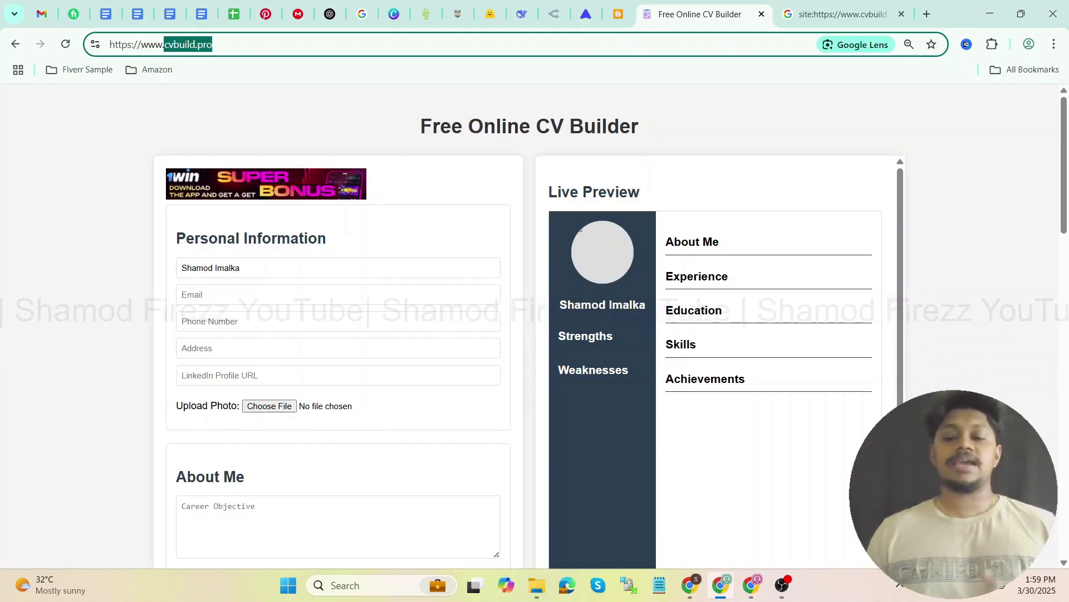
{"action": "left_click", "coordinate": [758, 585]}
{"action": "scroll", "coordinate": [667, 223], "scroll_direction": "up", "scroll_amount": 15}
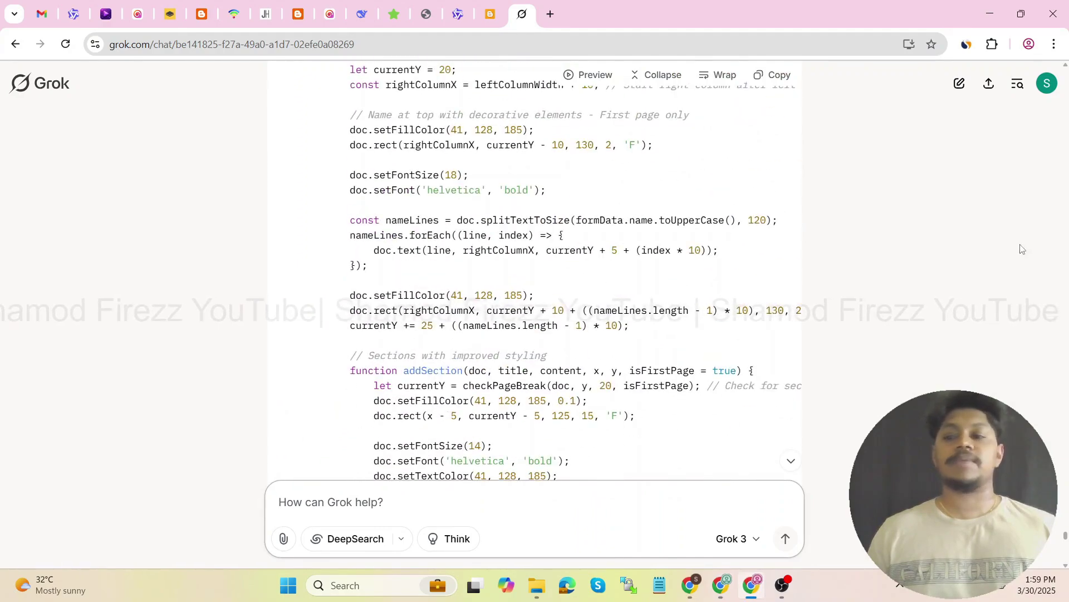
{"action": "scroll", "coordinate": [680, 369], "scroll_direction": "down", "scroll_amount": 15}
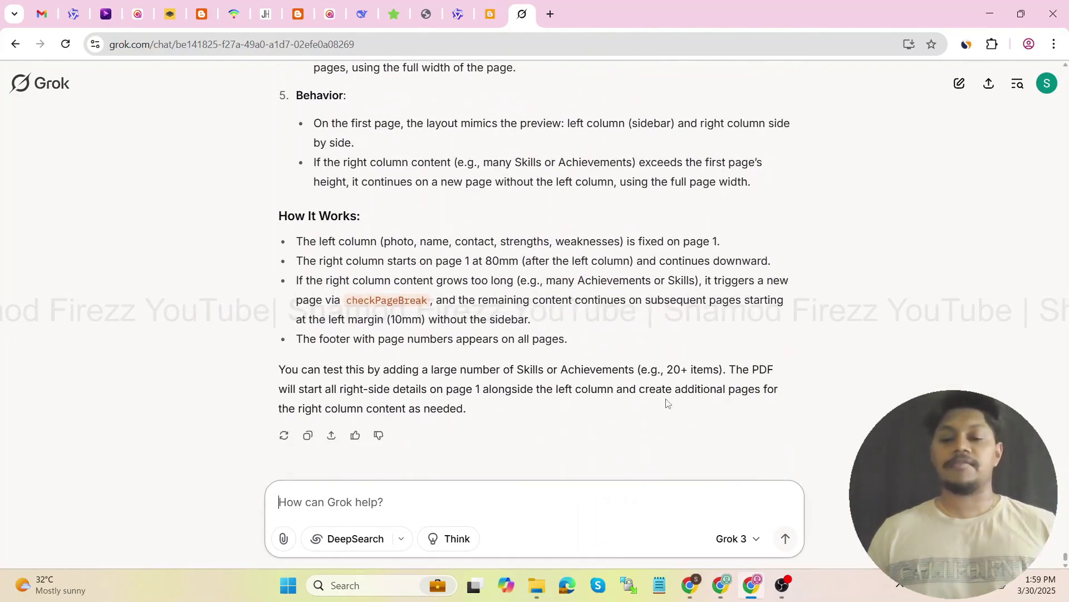
Open prompt.txt from the CV Build folder in File Explorer, read the resume builder prompt full-screen, and close it.
{"action": "left_click", "coordinate": [537, 585]}
{"action": "left_click", "coordinate": [248, 154]}
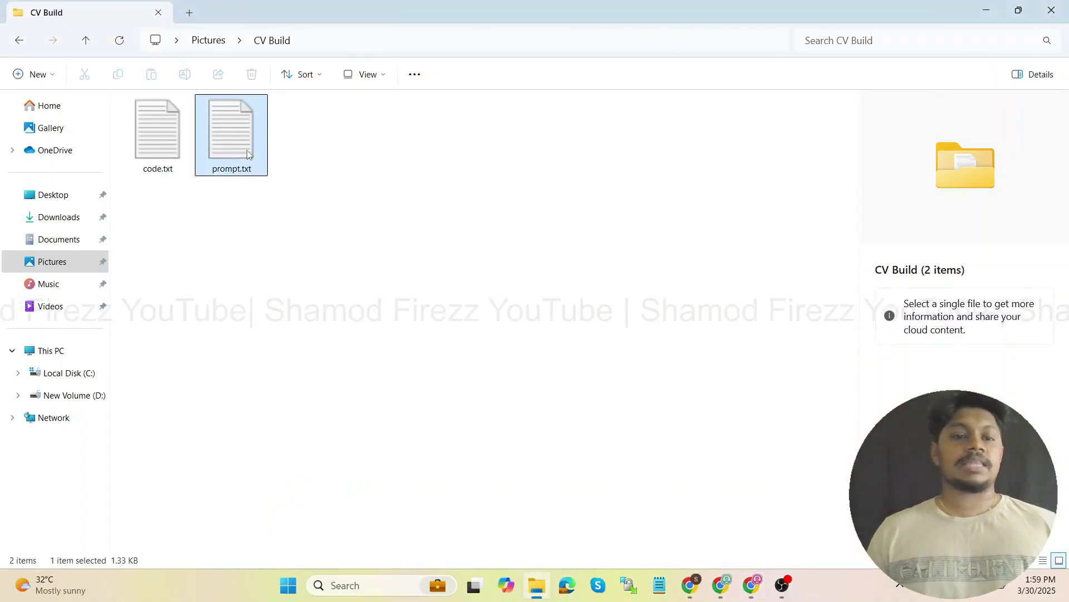
{"action": "double_click", "coordinate": [248, 154]}
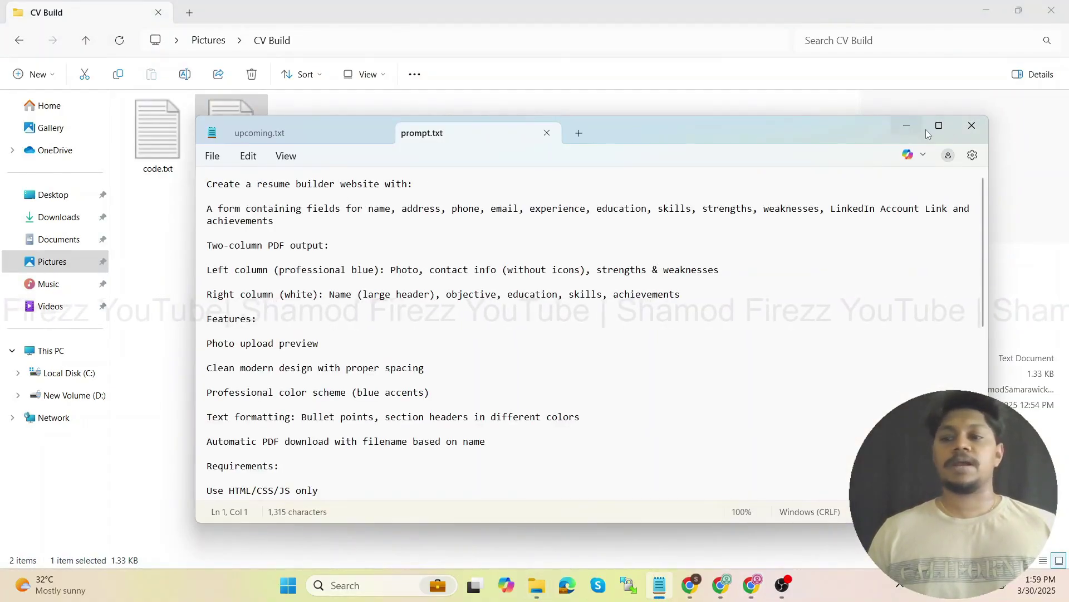
{"action": "left_click", "coordinate": [940, 126]}
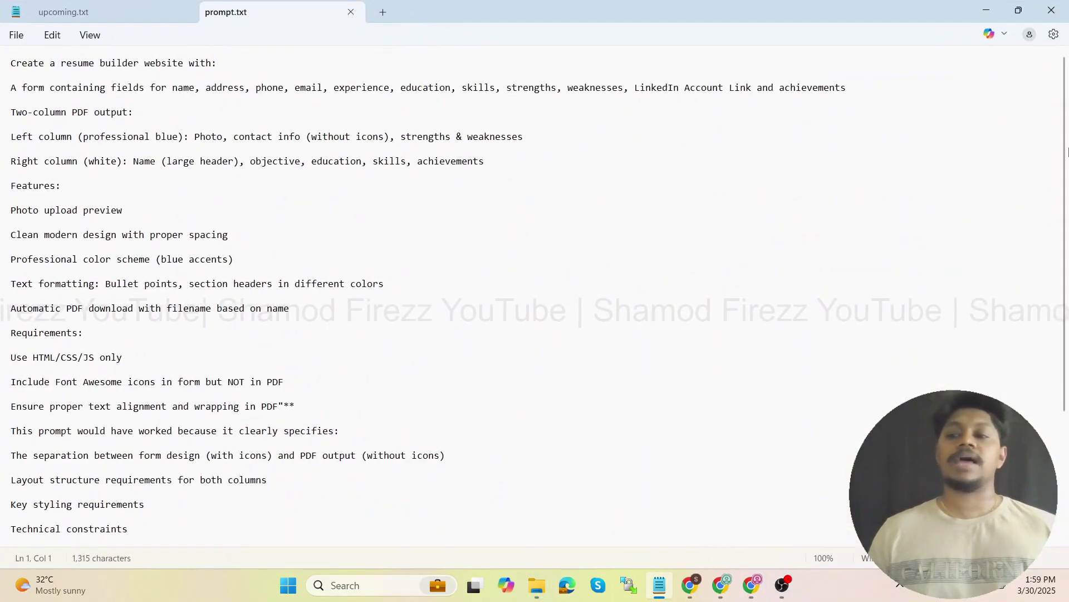
{"action": "left_click_drag", "start_coordinate": [1064, 159], "coordinate": [1067, 117]}
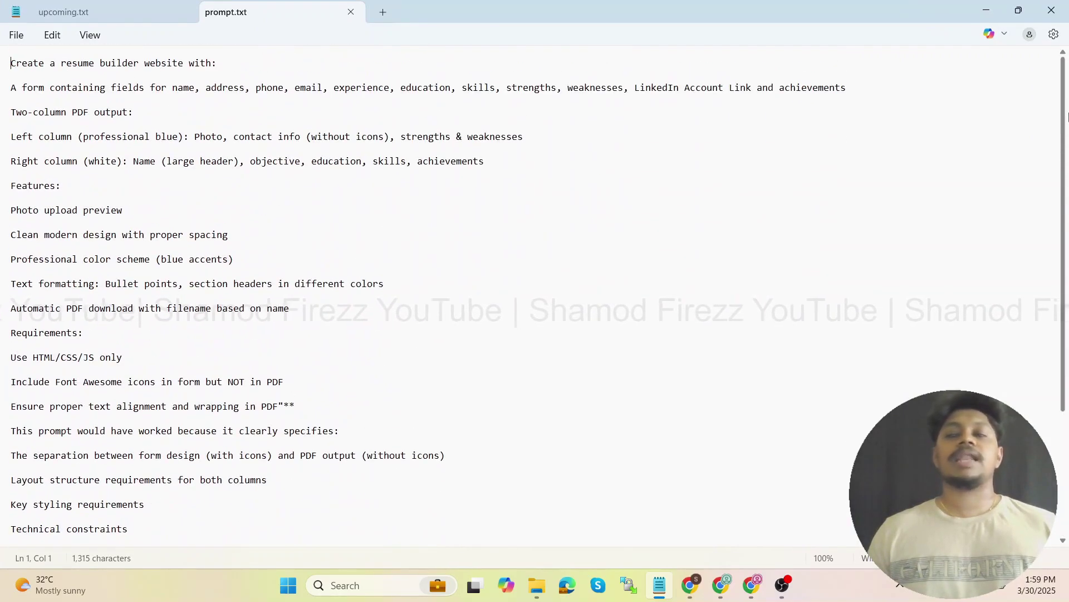
{"action": "left_click", "coordinate": [1049, 9]}
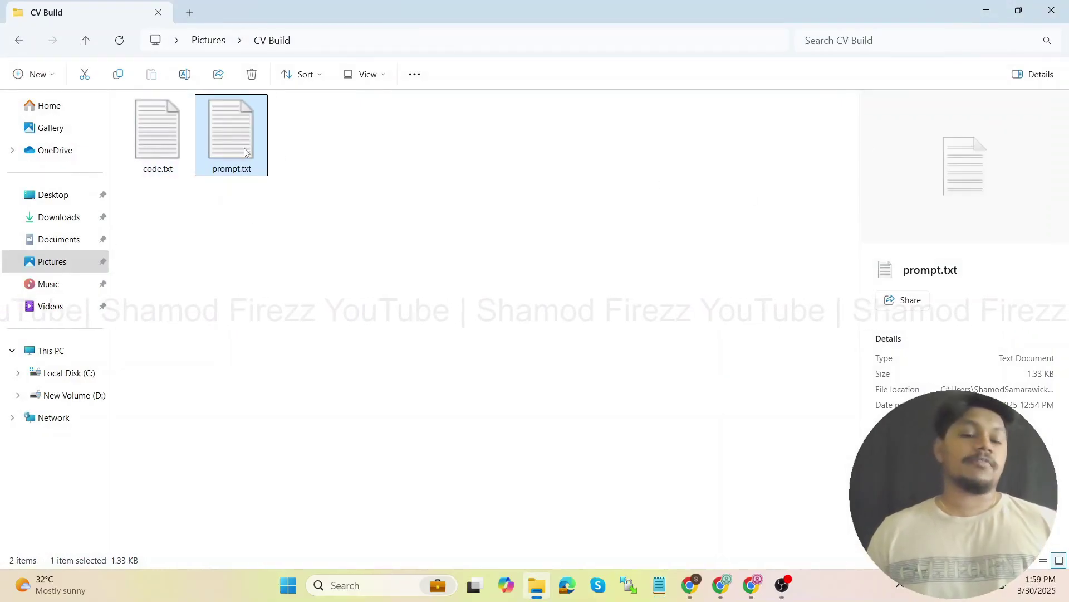
Open code.txt from the CV Build folder, select all of its code, and close the file.
{"action": "left_click_drag", "start_coordinate": [310, 193], "coordinate": [170, 156]}
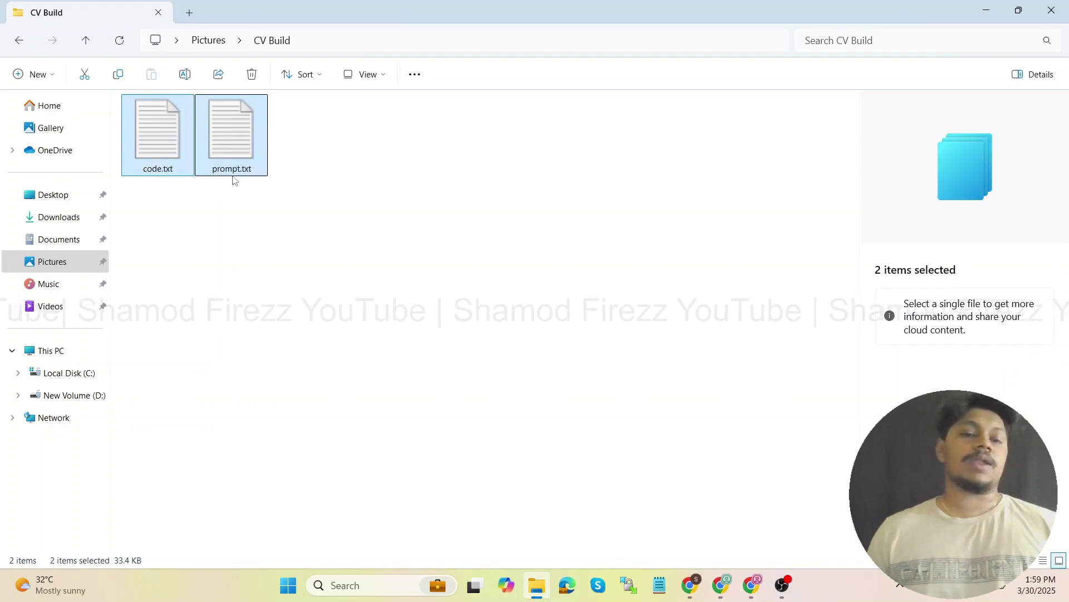
{"action": "left_click", "coordinate": [165, 186]}
{"action": "double_click", "coordinate": [148, 149]}
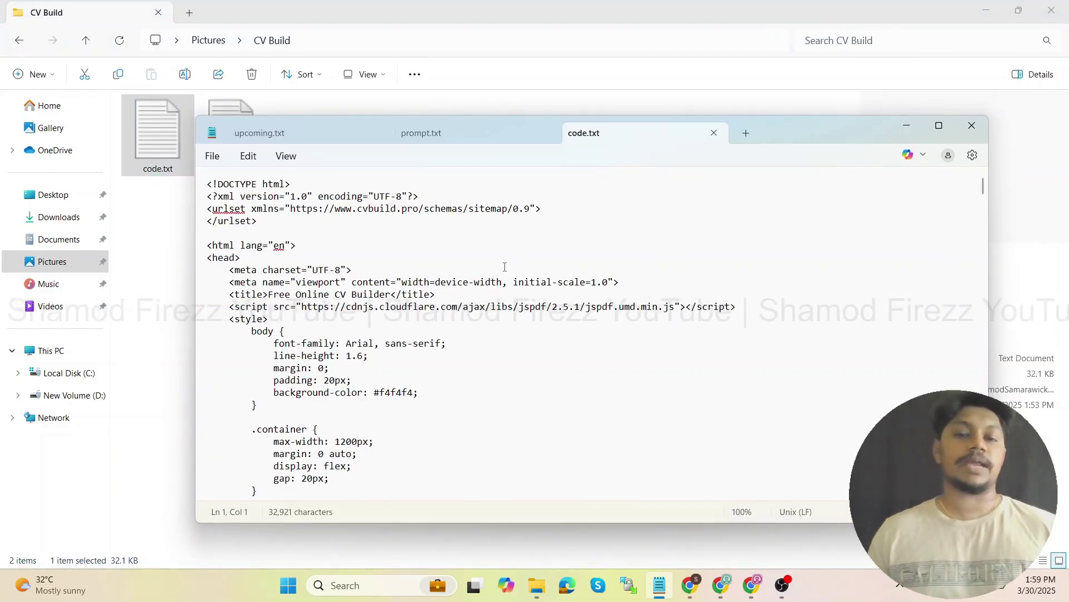
{"action": "key", "text": "ctrl+a"}
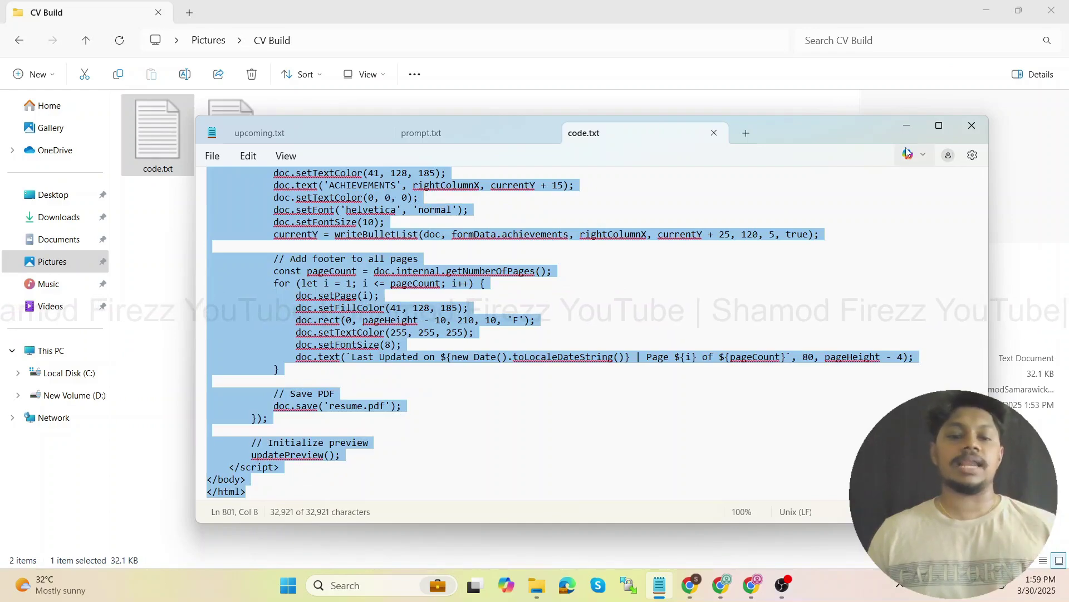
{"action": "left_click", "coordinate": [980, 133]}
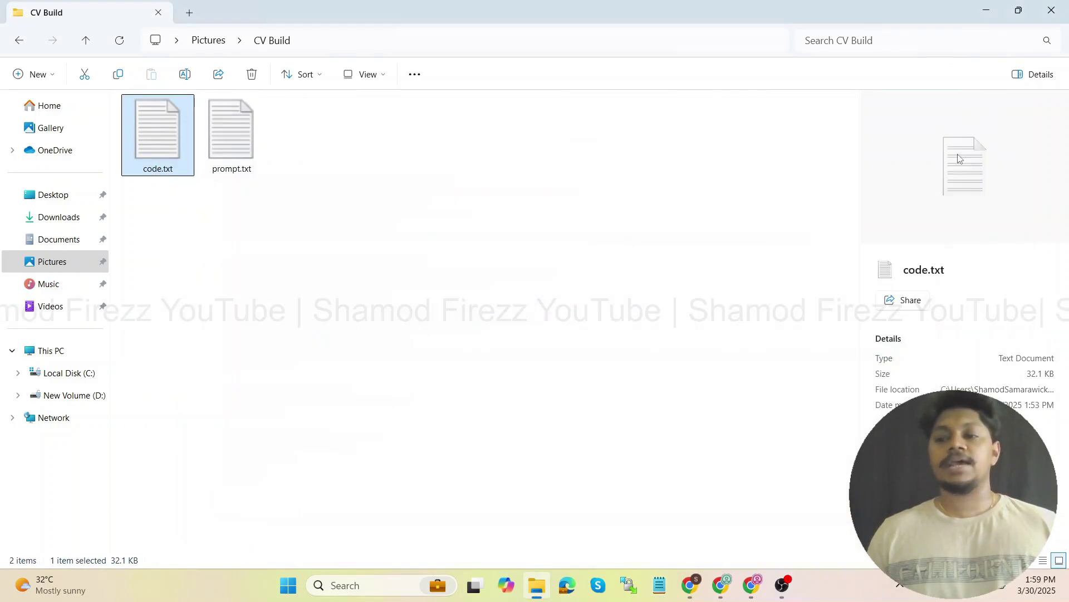
Switch to the Blogger dashboard in the other Chrome window and start creating a new blog.
{"action": "left_click", "coordinate": [690, 585]}
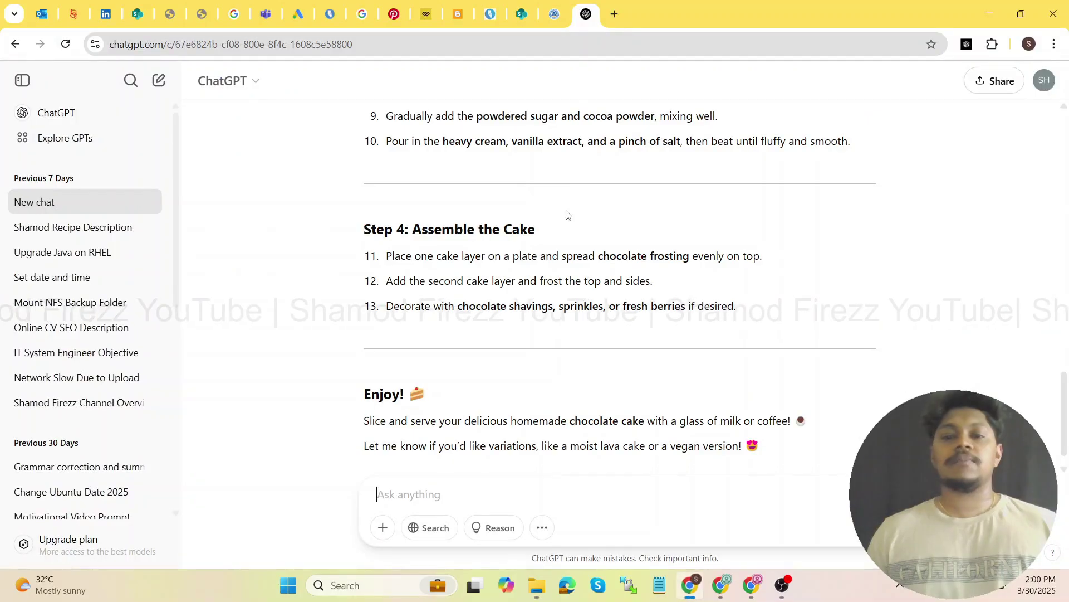
{"action": "left_click_drag", "start_coordinate": [471, 24], "coordinate": [586, 16]}
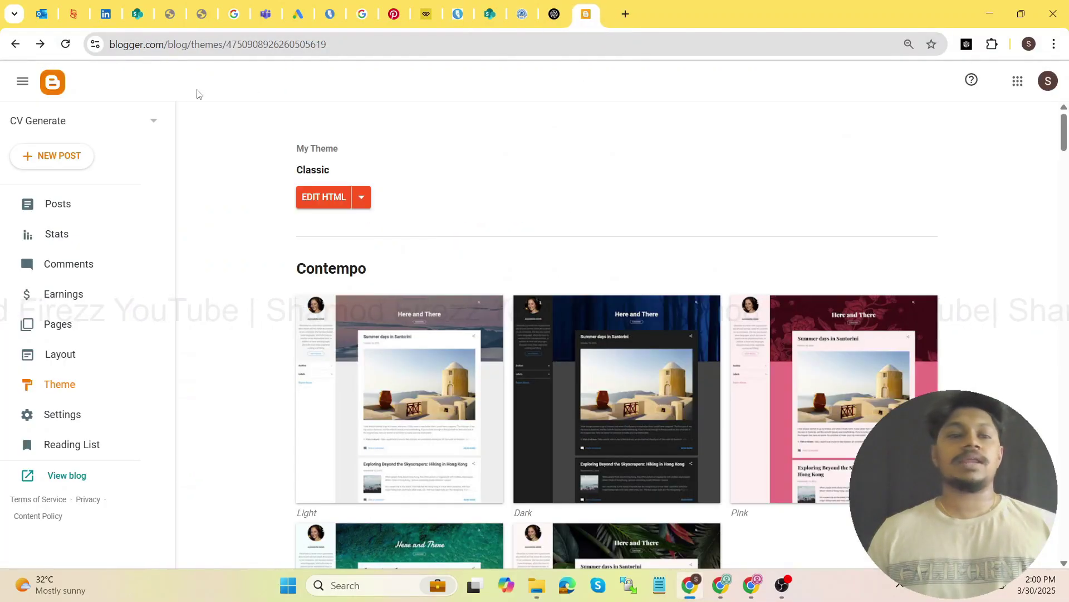
{"action": "left_click", "coordinate": [111, 119]}
{"action": "scroll", "coordinate": [83, 301], "scroll_direction": "down", "scroll_amount": 10}
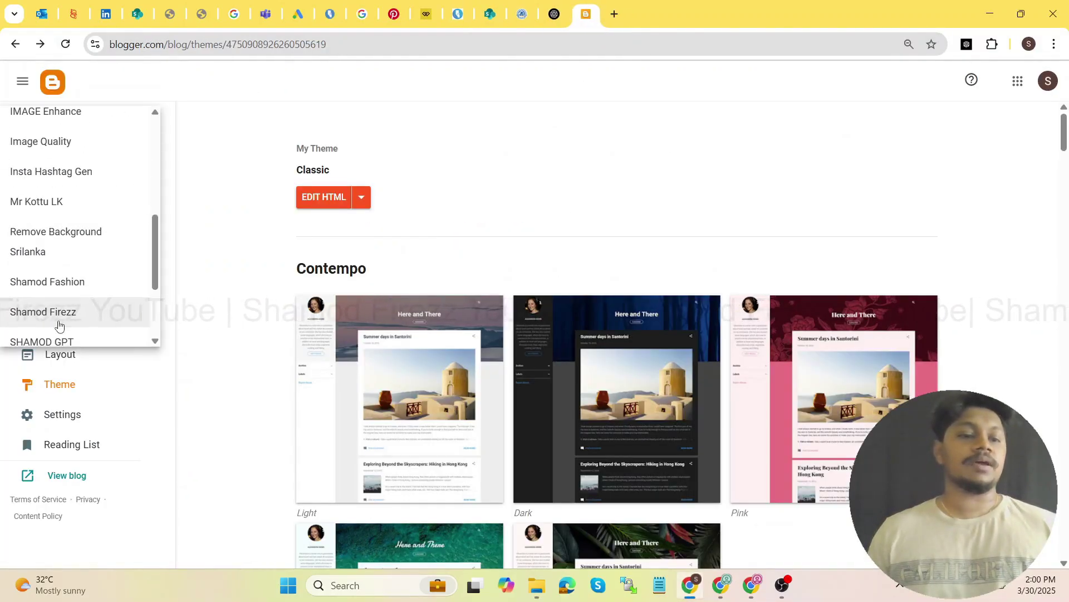
{"action": "left_click", "coordinate": [33, 332]}
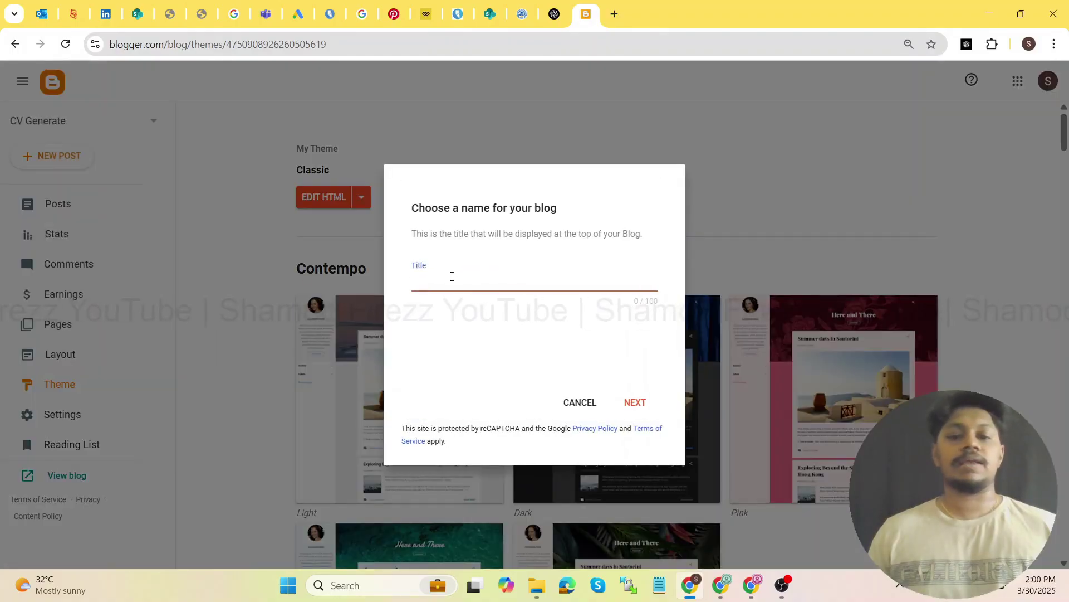
Title the new blog CV Generate, set its address to cvgeneratelkr.blogspot.com, and save it.
{"action": "type", "text": "CV Gen"}
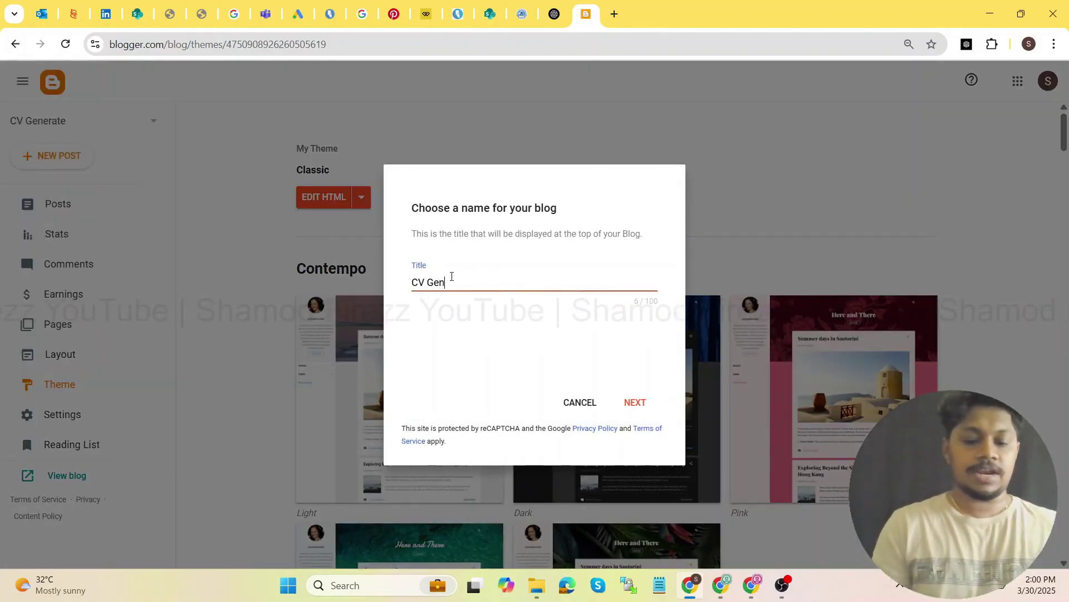
{"action": "type", "text": "erate"}
{"action": "left_click", "coordinate": [640, 402]}
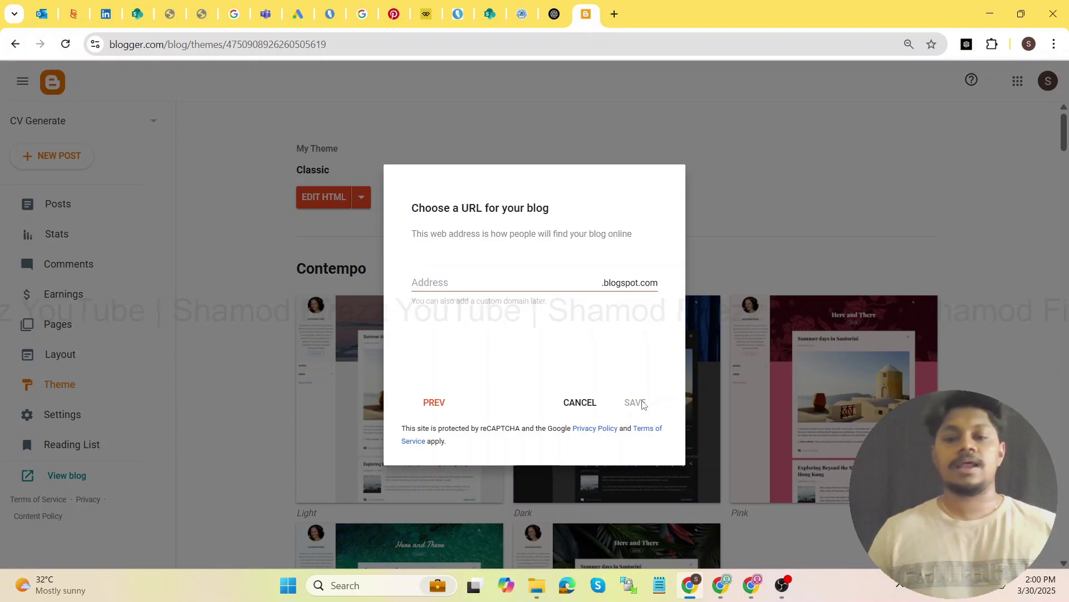
{"action": "type", "text": "cv"}
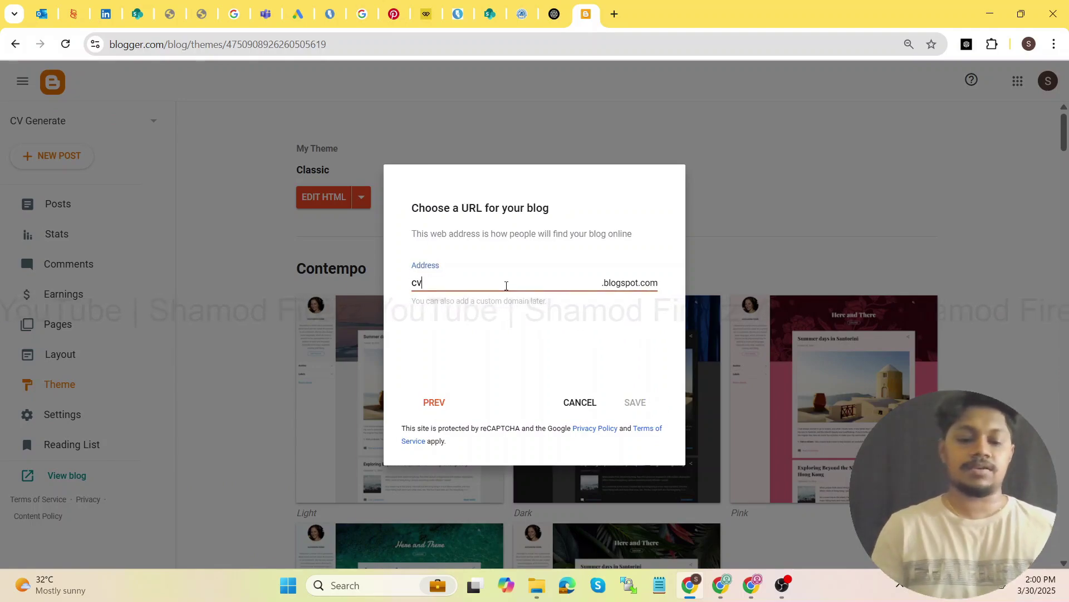
{"action": "type", "text": "generatelkr"}
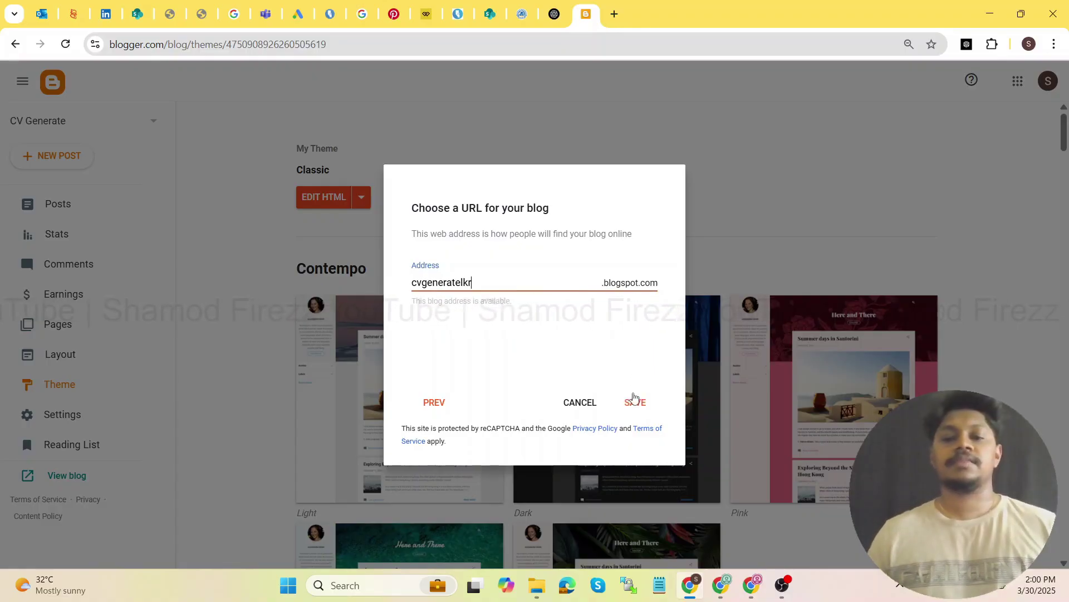
{"action": "left_click", "coordinate": [632, 404]}
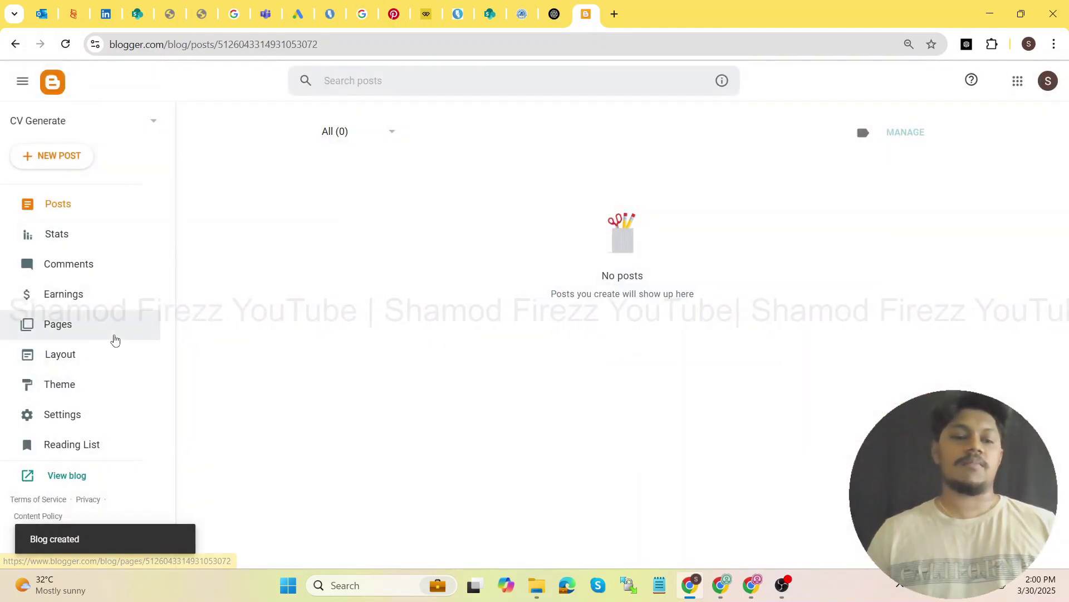
Switch the new blog's theme to the first generation Classic theme without a backup.
{"action": "left_click", "coordinate": [86, 387]}
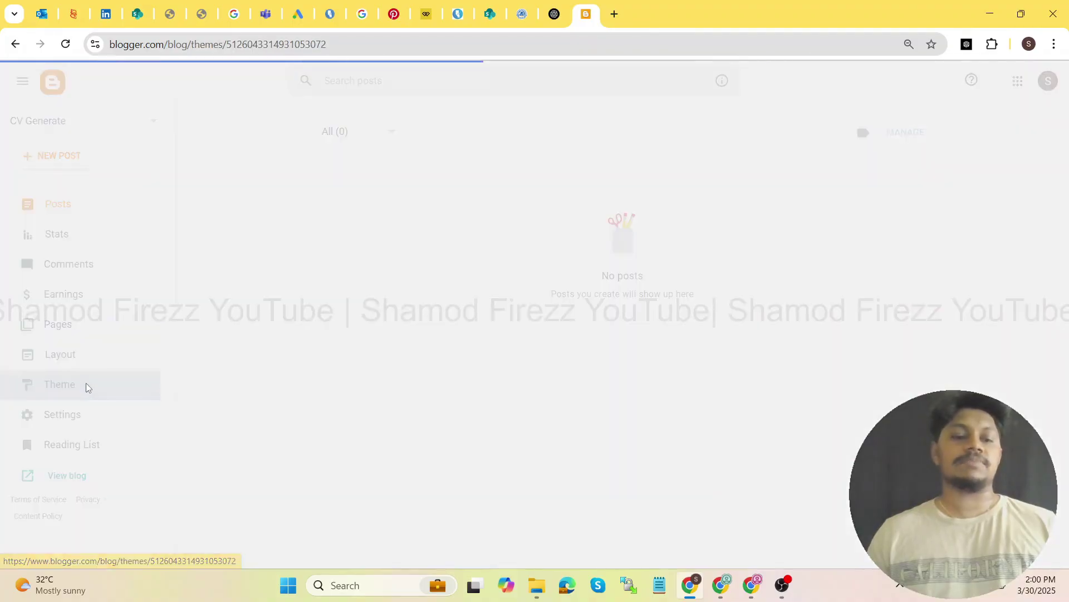
{"action": "left_click", "coordinate": [530, 198]}
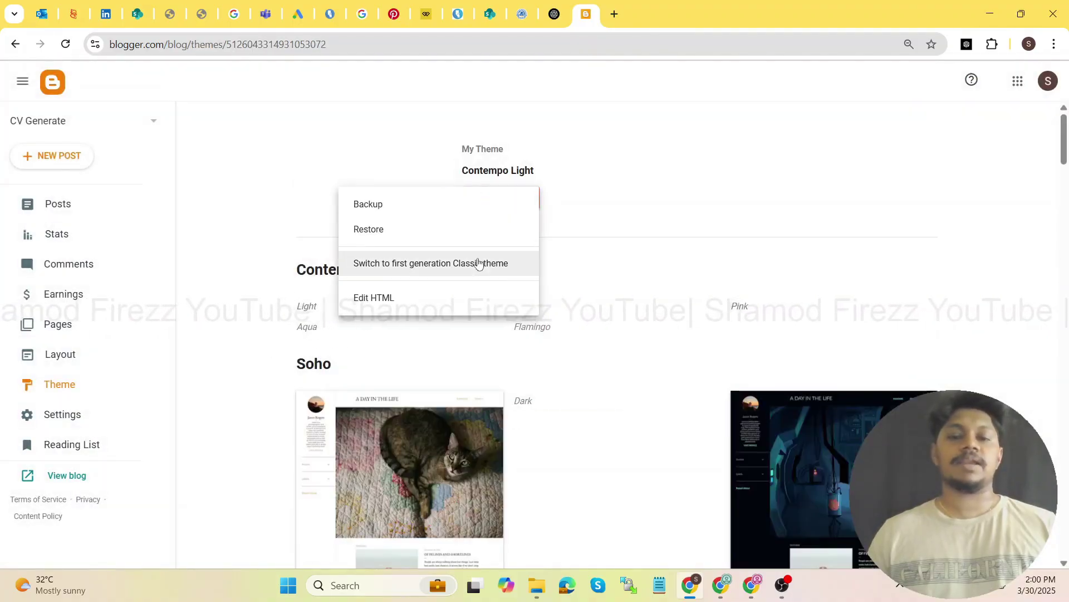
{"action": "left_click", "coordinate": [478, 263]}
{"action": "left_click", "coordinate": [510, 393]}
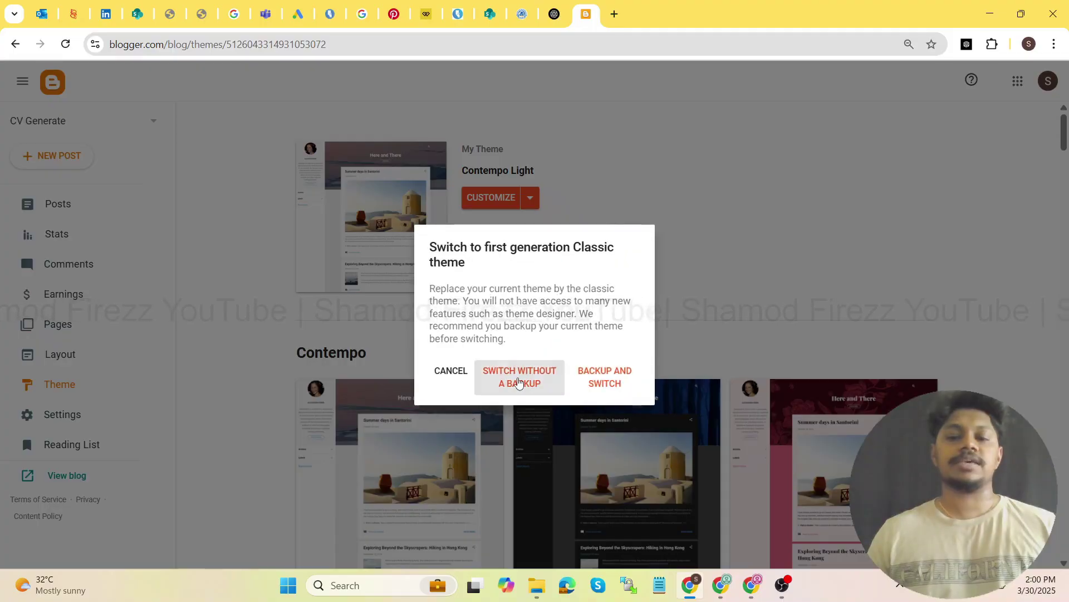
Set the Classic theme's navbar to Off and save the change.
{"action": "left_click", "coordinate": [361, 198]}
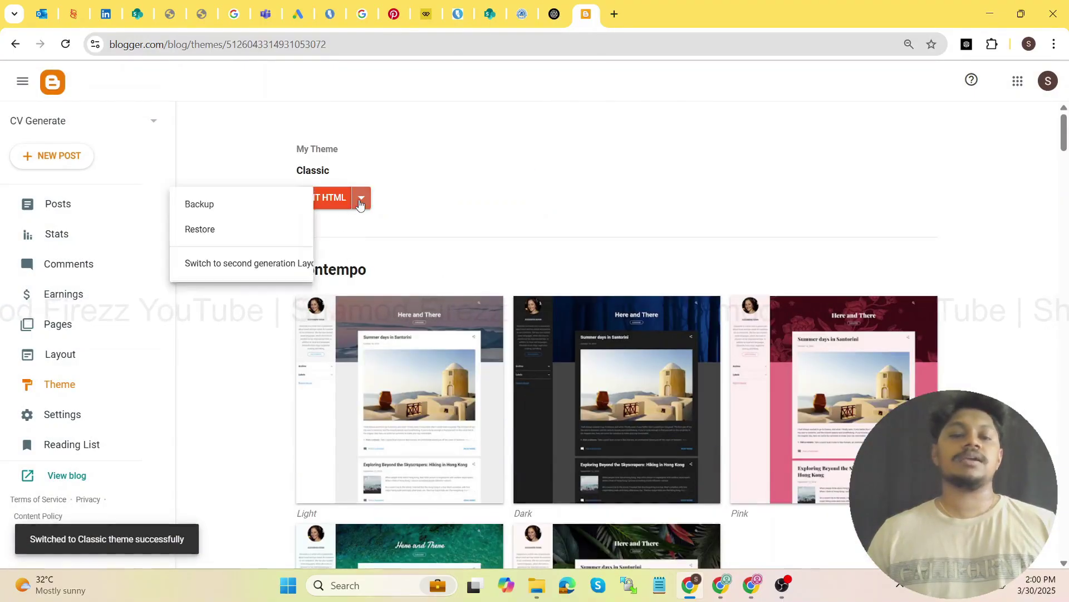
{"action": "left_click", "coordinate": [270, 300]}
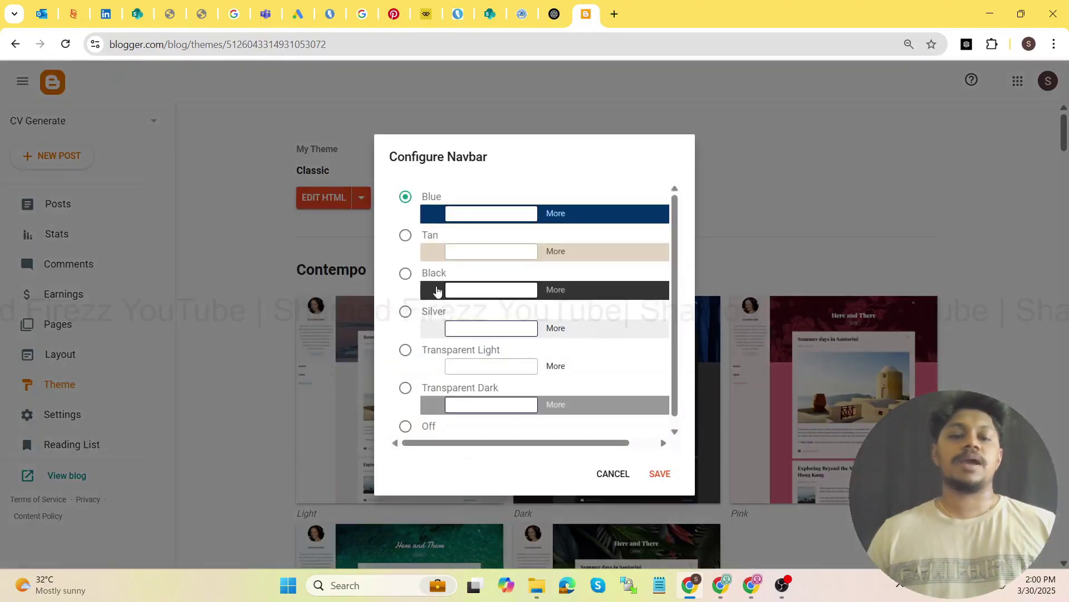
{"action": "scroll", "coordinate": [412, 412], "scroll_direction": "down", "scroll_amount": 1}
{"action": "left_click", "coordinate": [405, 417]}
{"action": "left_click", "coordinate": [660, 473]}
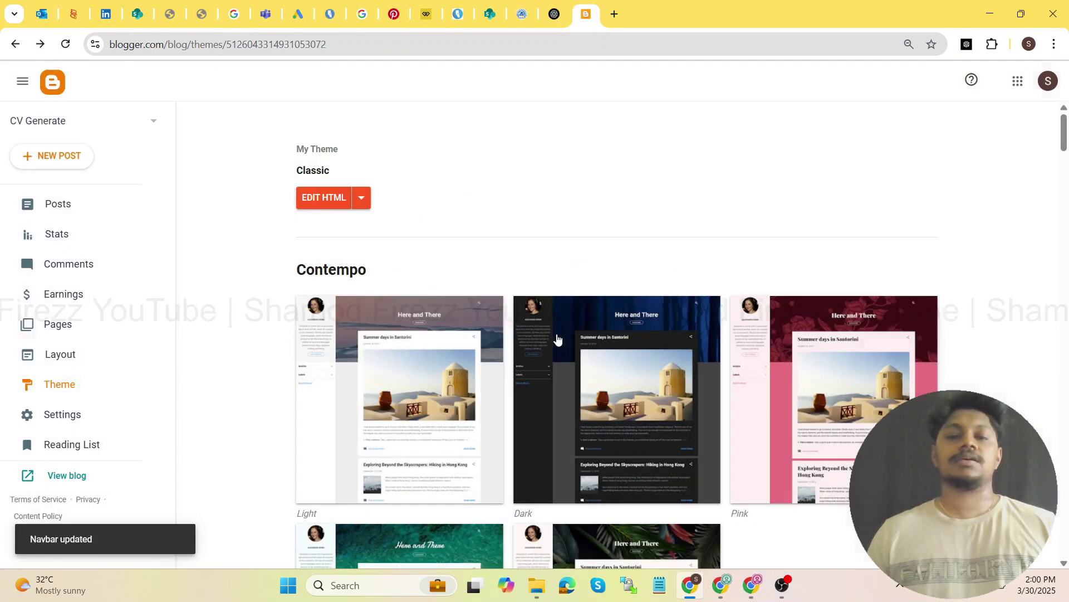
Open the Classic theme's HTML for editing, and copy all of the code from code.txt in the CV Build folder.
{"action": "left_click", "coordinate": [304, 198]}
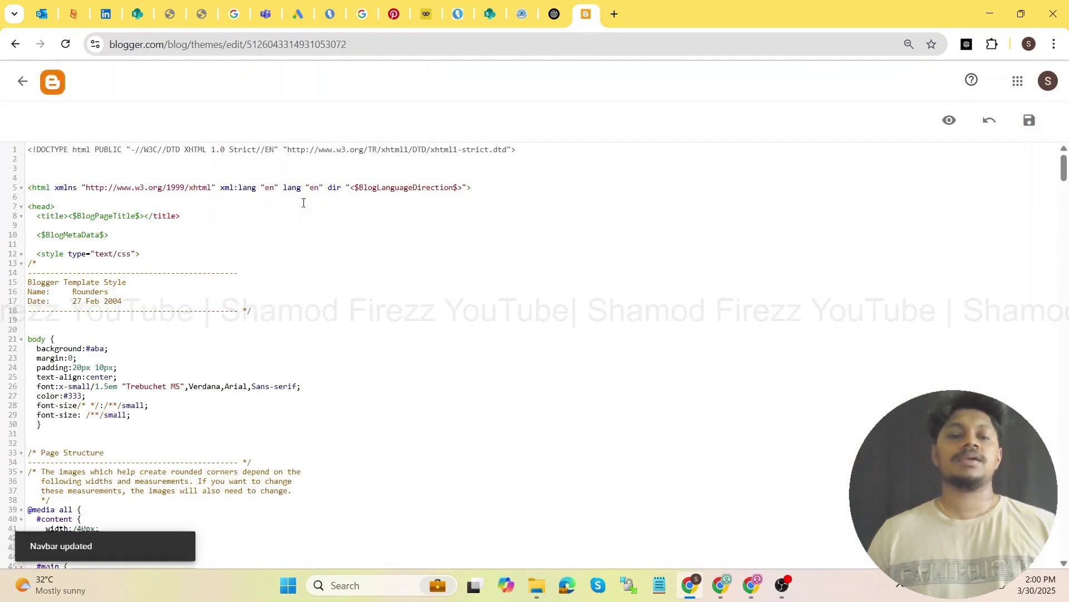
{"action": "key", "text": "ctrl+a"}
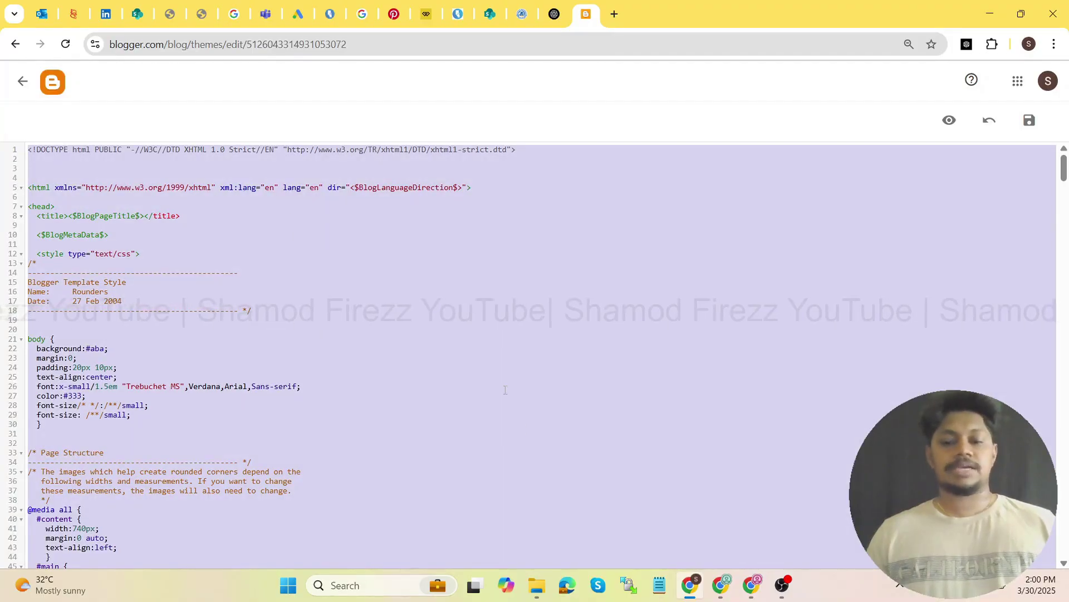
{"action": "left_click", "coordinate": [536, 585]}
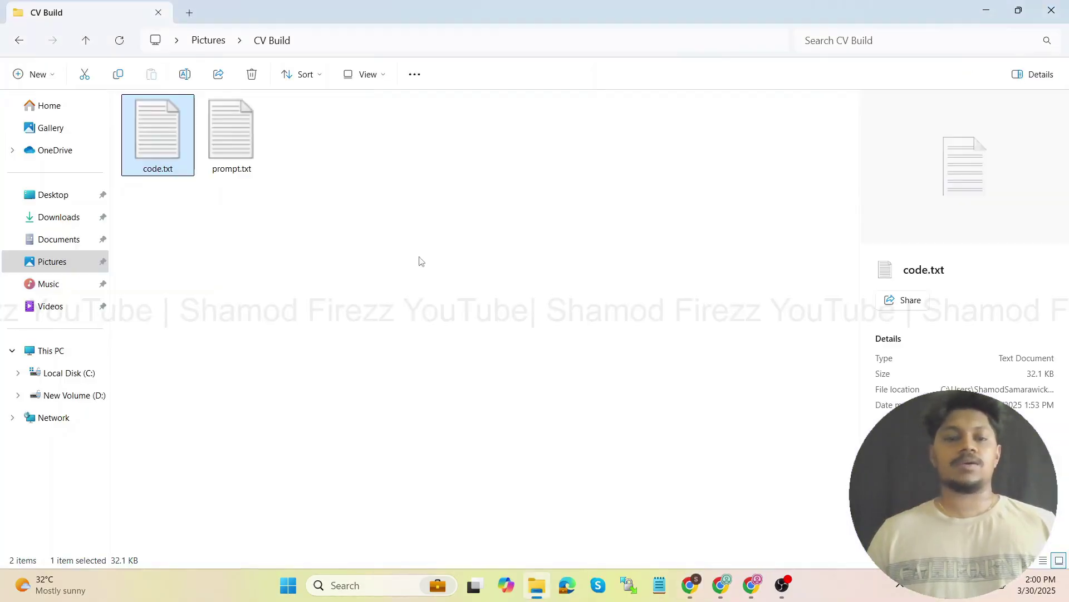
{"action": "double_click", "coordinate": [156, 140]}
{"action": "left_click", "coordinate": [347, 249]}
{"action": "key", "text": "ctrl+a"}
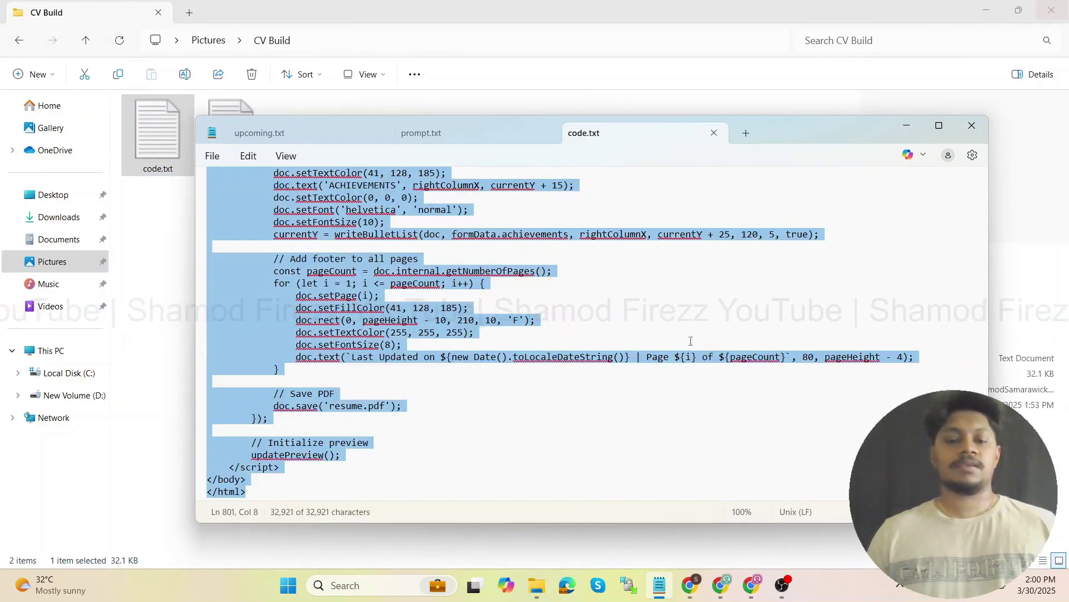
Switch back to Blogger, replace the entire theme HTML with the copied CV builder code, and save it.
{"action": "left_click", "coordinate": [688, 590]}
{"action": "left_click", "coordinate": [453, 341]}
{"action": "key", "text": "ctrl+a"}
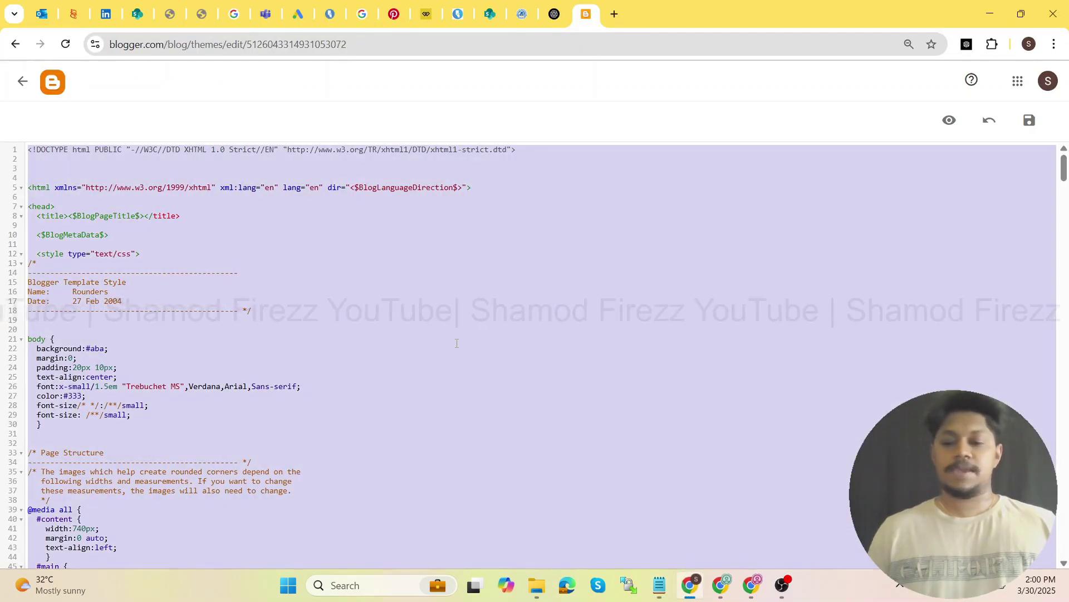
{"action": "key", "text": "Delete"}
{"action": "key", "text": "ctrl+v"}
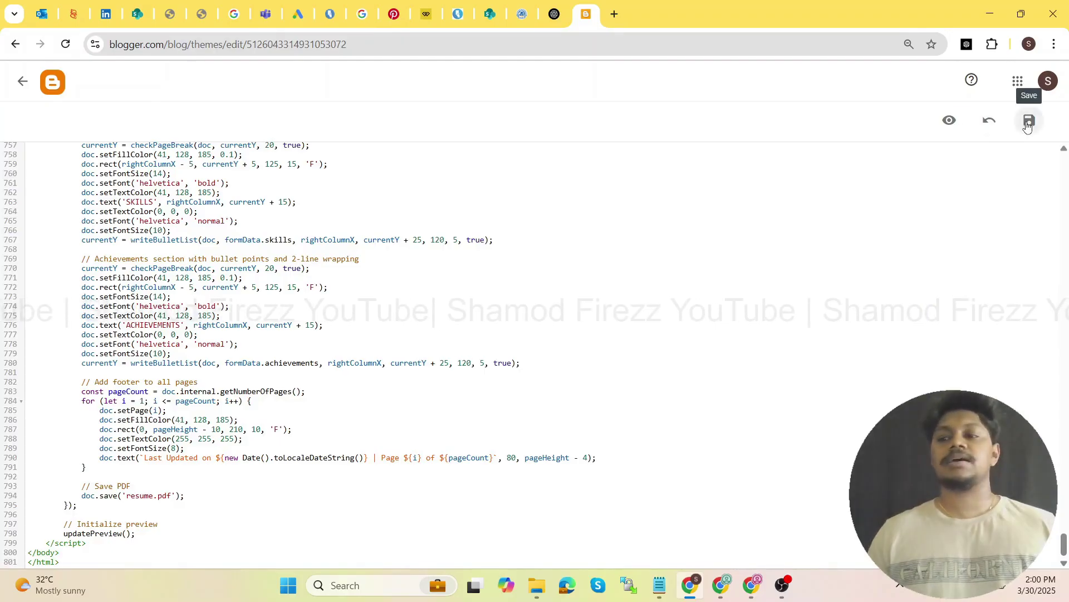
{"action": "left_click", "coordinate": [1028, 121]}
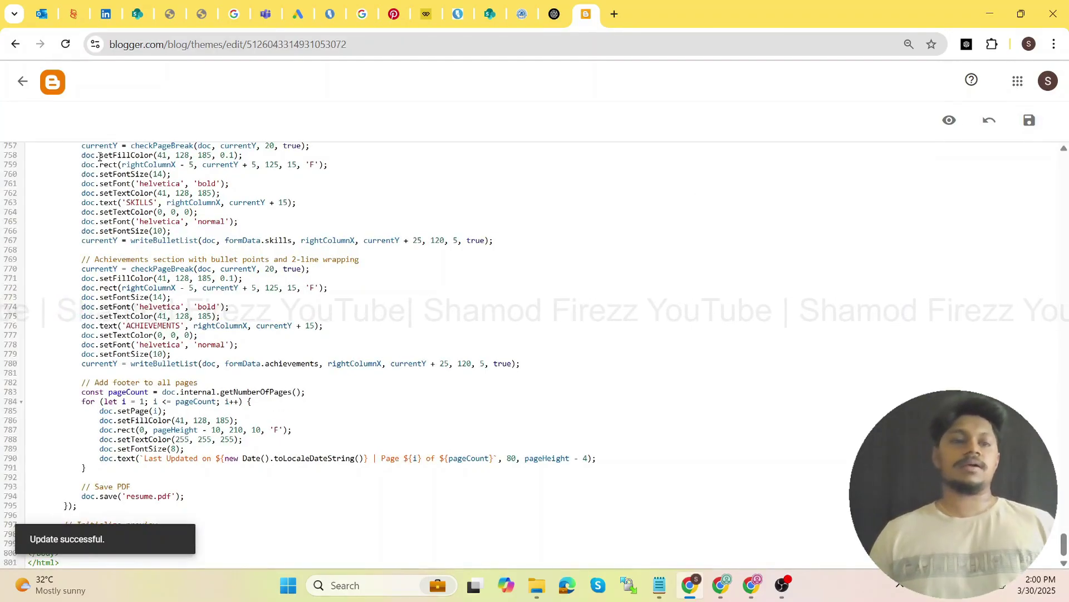
Leave the HTML editor, open the live blog, and look over the CV builder page from start to end.
{"action": "left_click", "coordinate": [22, 82]}
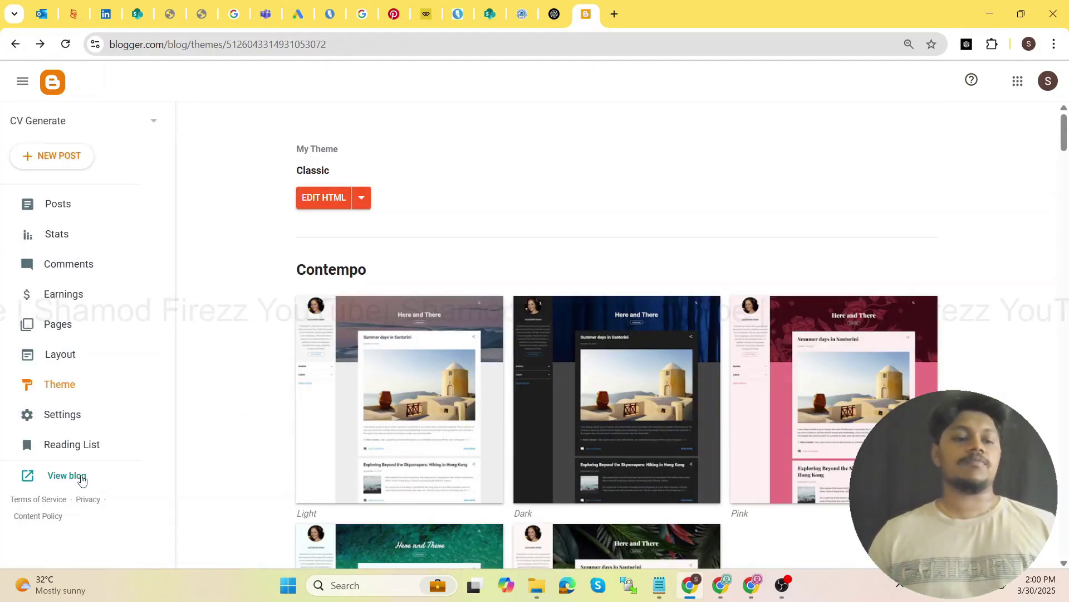
{"action": "left_click", "coordinate": [67, 476]}
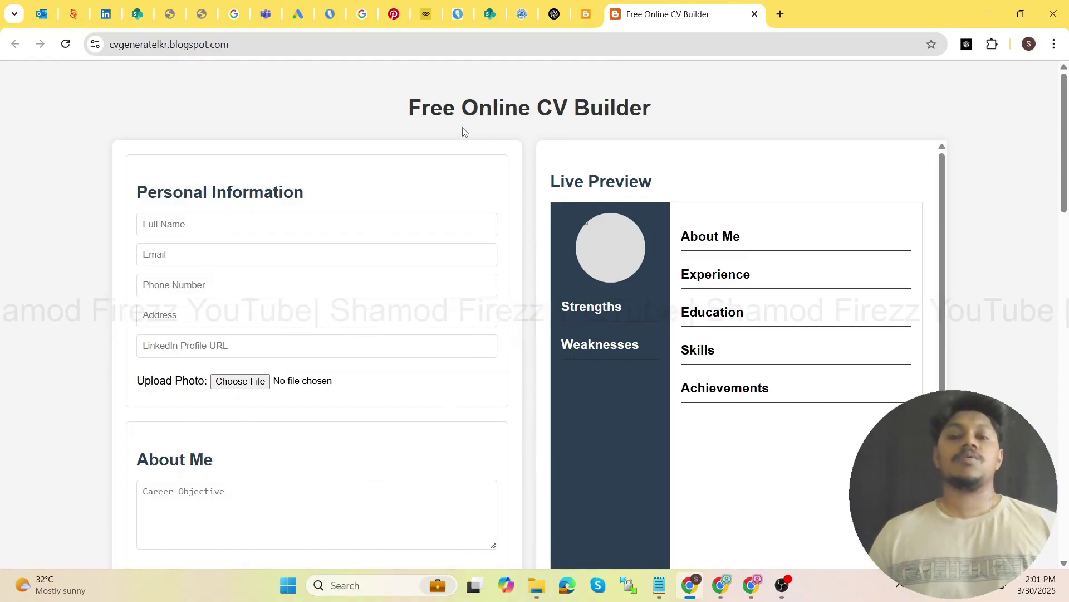
{"action": "scroll", "coordinate": [418, 151], "scroll_direction": "down", "scroll_amount": 15}
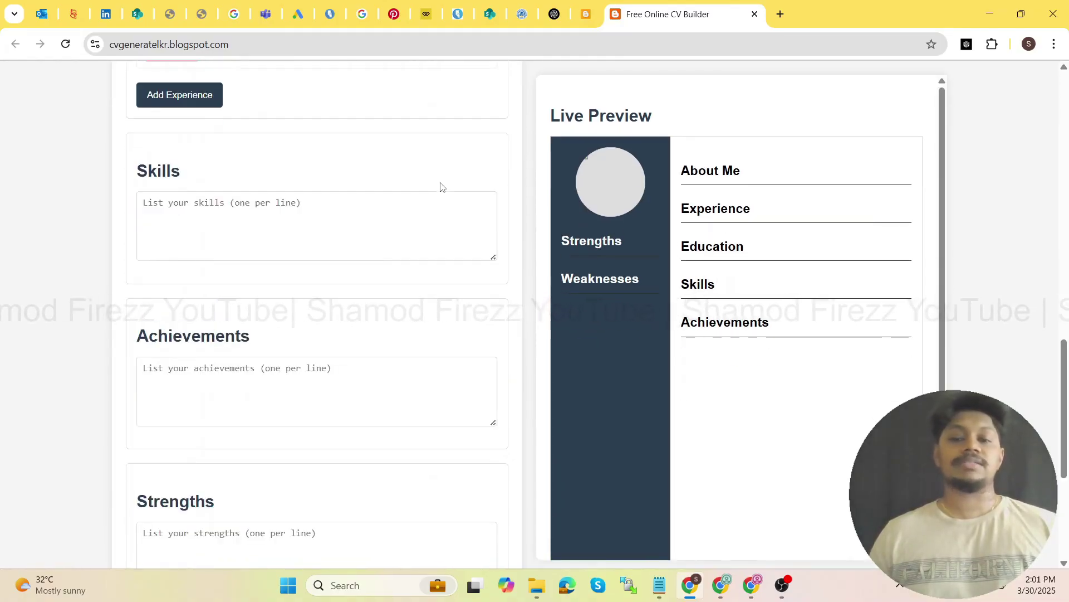
{"action": "scroll", "coordinate": [468, 284], "scroll_direction": "up", "scroll_amount": 15}
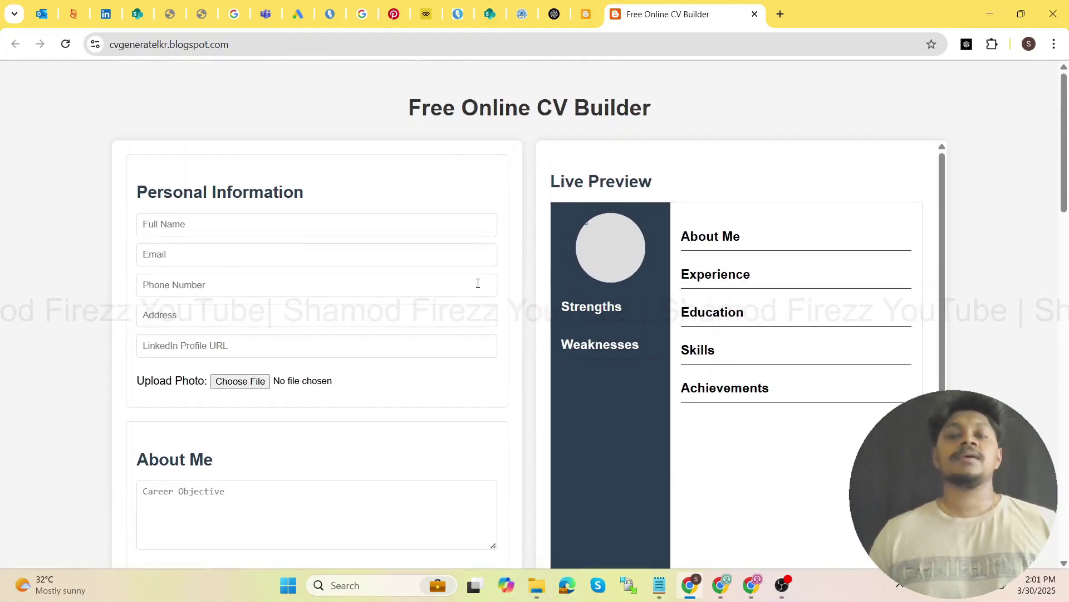
Open adsterra.com in a new tab, go to the publisher login page, and close the Adsterra home page.
{"action": "left_click", "coordinate": [780, 15]}
{"action": "type", "text": "ads"}
{"action": "key", "text": "Return"}
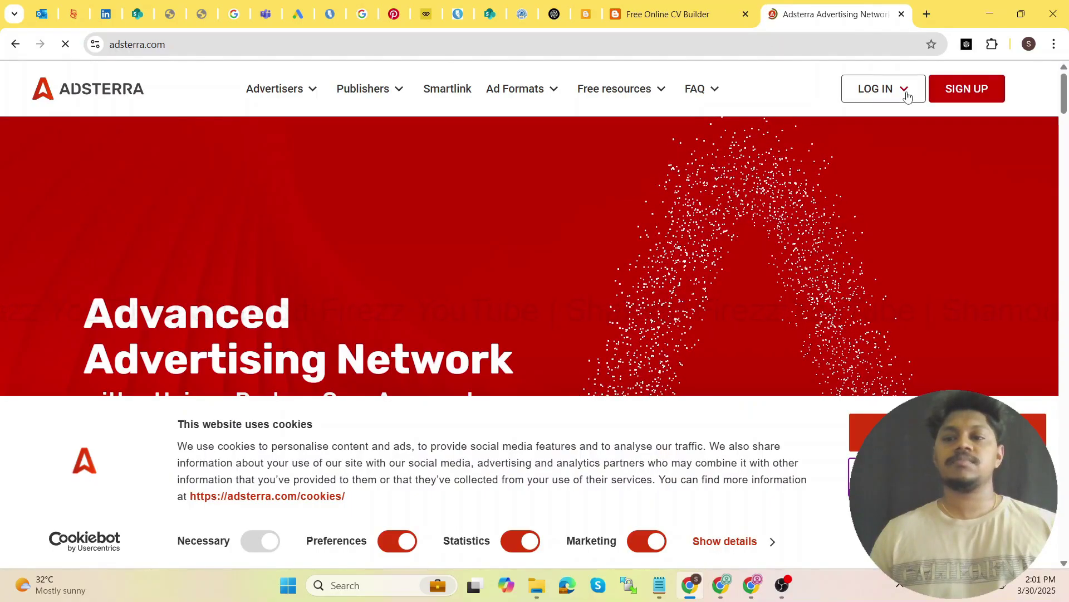
{"action": "mouse_move", "coordinate": [897, 90]}
{"action": "left_click", "coordinate": [895, 172]}
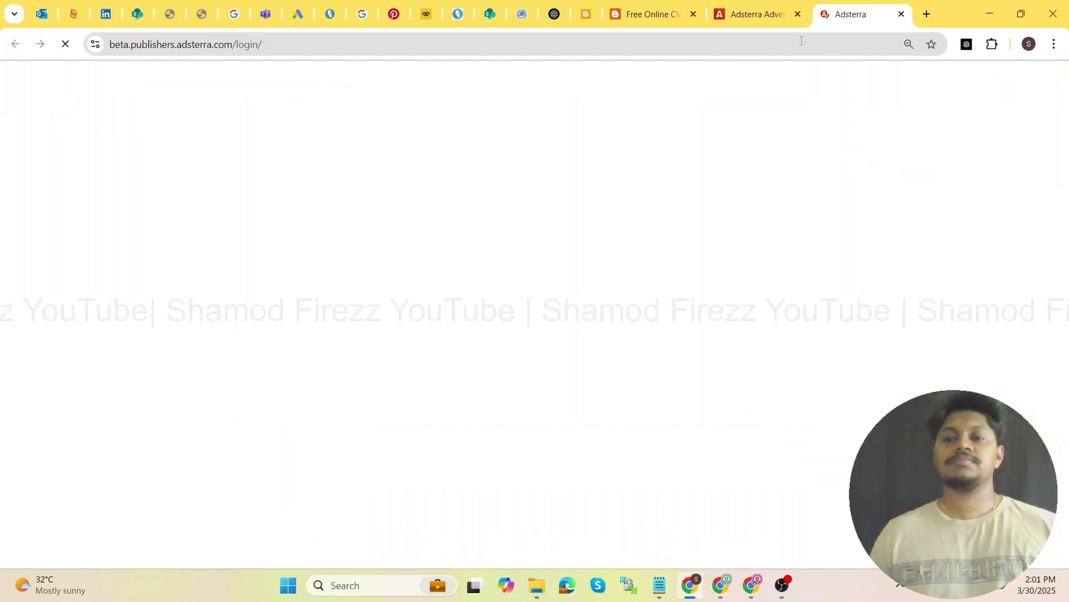
{"action": "left_click", "coordinate": [798, 14]}
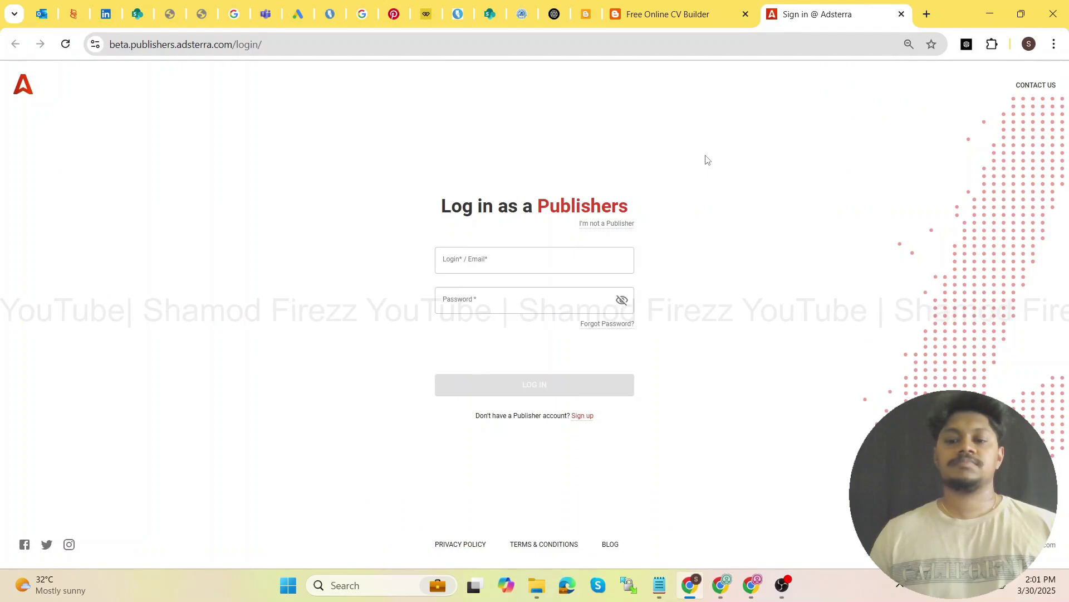
Log in to Adsterra as a publisher with the saved username and the account password, and dismiss the password check.
{"action": "left_click", "coordinate": [465, 242]}
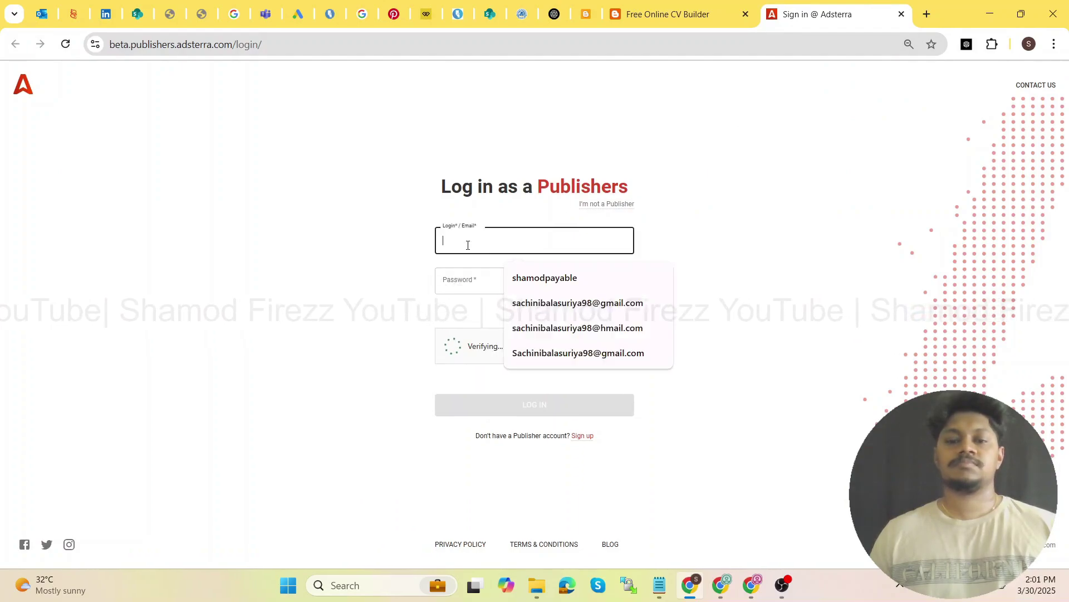
{"action": "left_click", "coordinate": [547, 281]}
{"action": "left_click", "coordinate": [477, 282]}
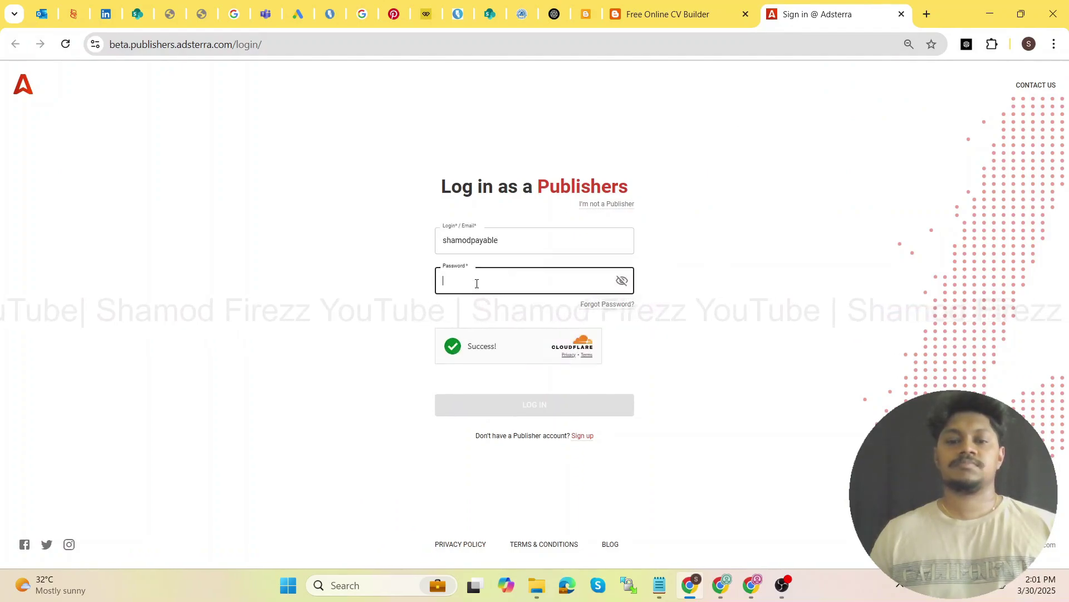
{"action": "type", "text": "•••••••••••••"}
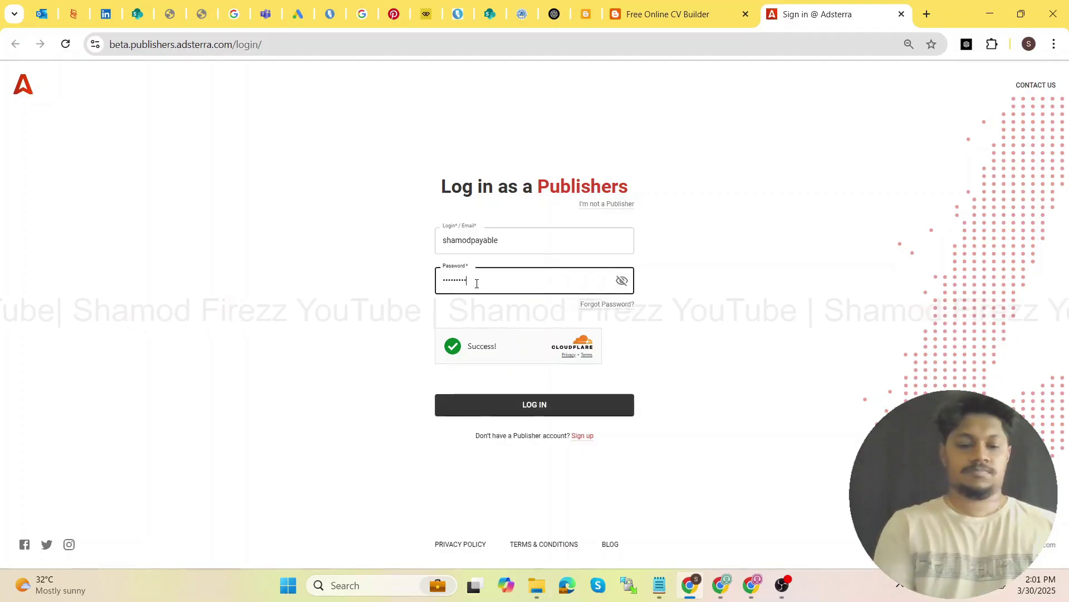
{"action": "left_click", "coordinate": [535, 407]}
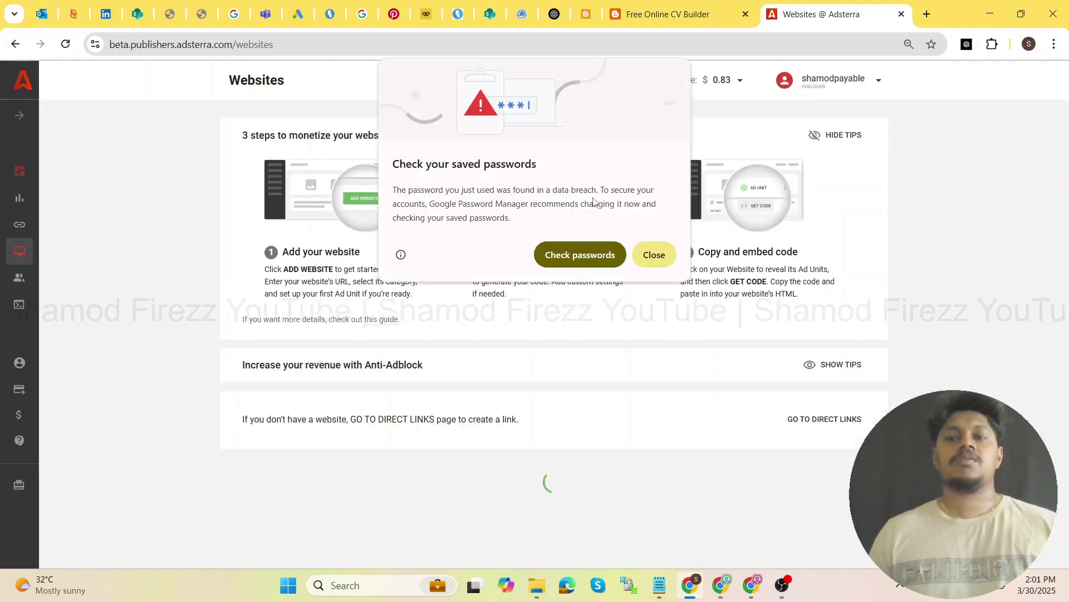
{"action": "left_click", "coordinate": [653, 255]}
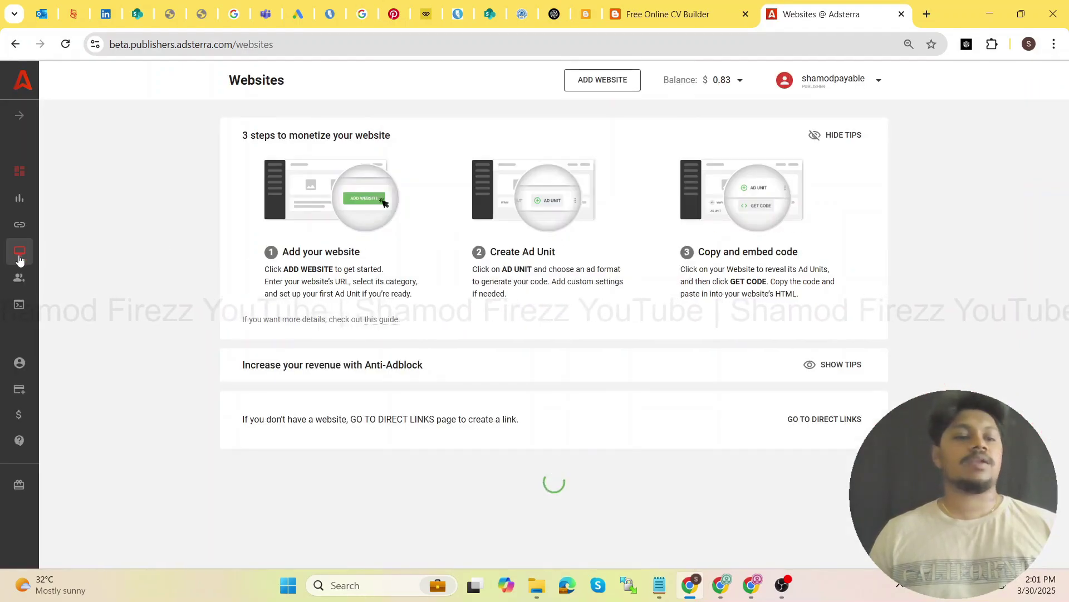
{"action": "left_click", "coordinate": [20, 254]}
{"action": "scroll", "coordinate": [545, 269], "scroll_direction": "down", "scroll_amount": 3}
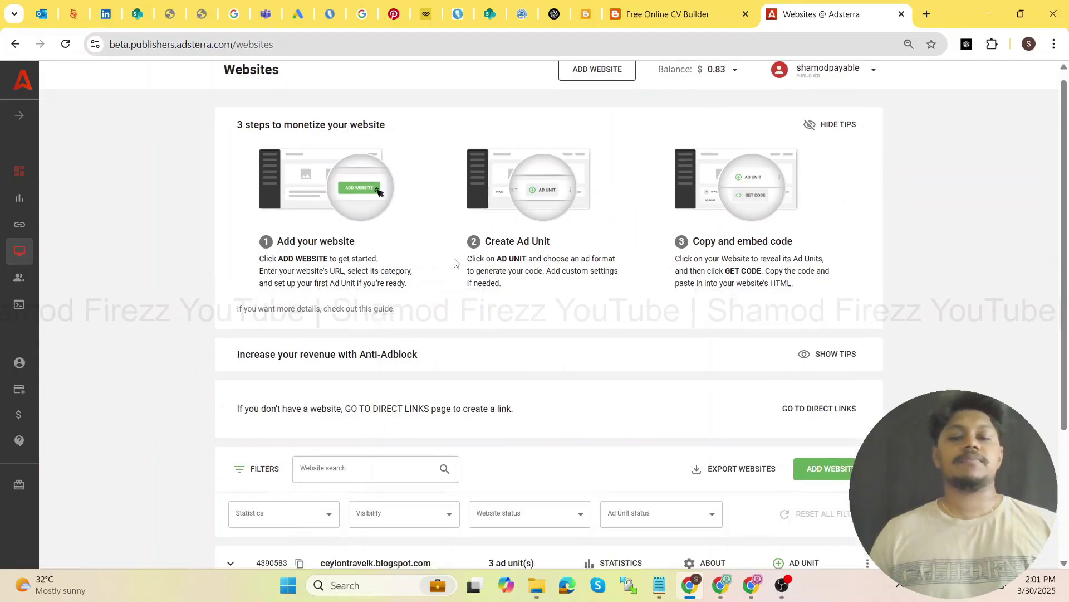
{"action": "left_click", "coordinate": [831, 286]}
{"action": "left_click", "coordinate": [494, 217]}
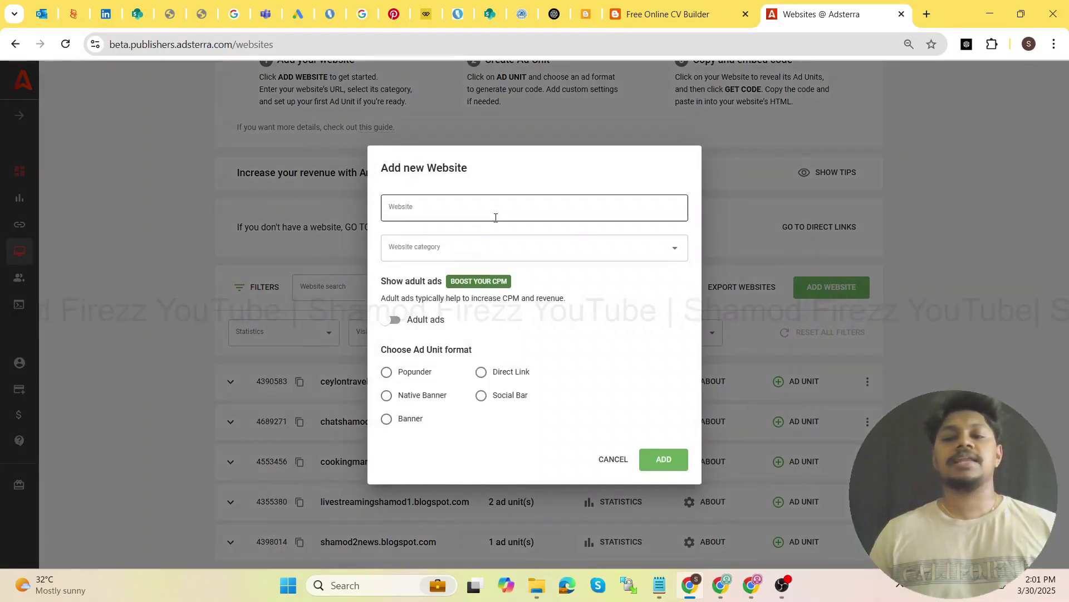
{"action": "key", "text": "ctrl+shift+Tab"}
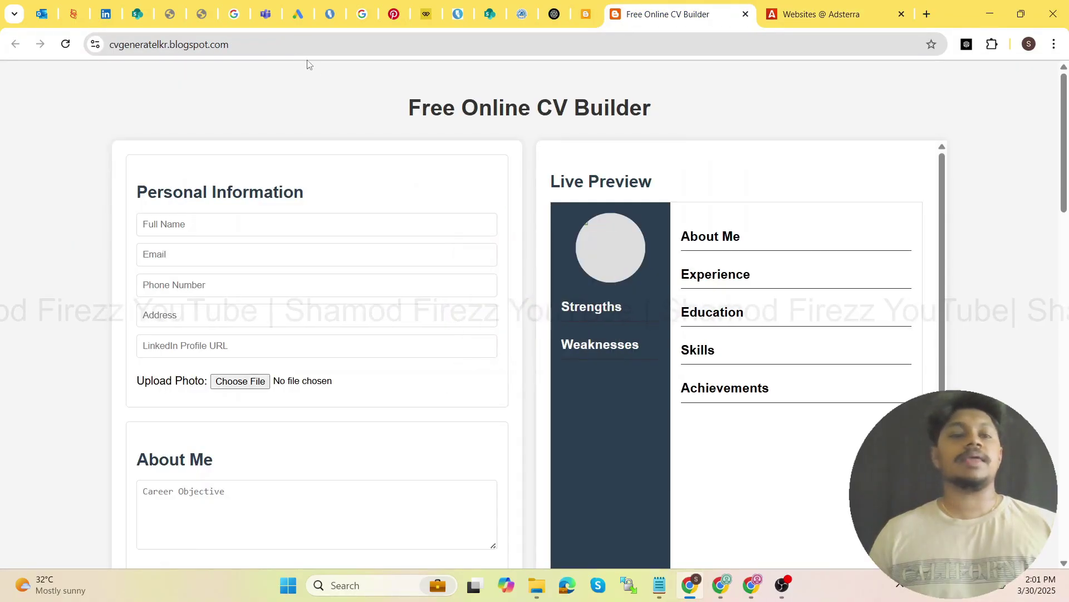
{"action": "left_click", "coordinate": [301, 44]}
{"action": "key", "text": "ctrl+c"}
{"action": "key", "text": "ctrl+Tab"}
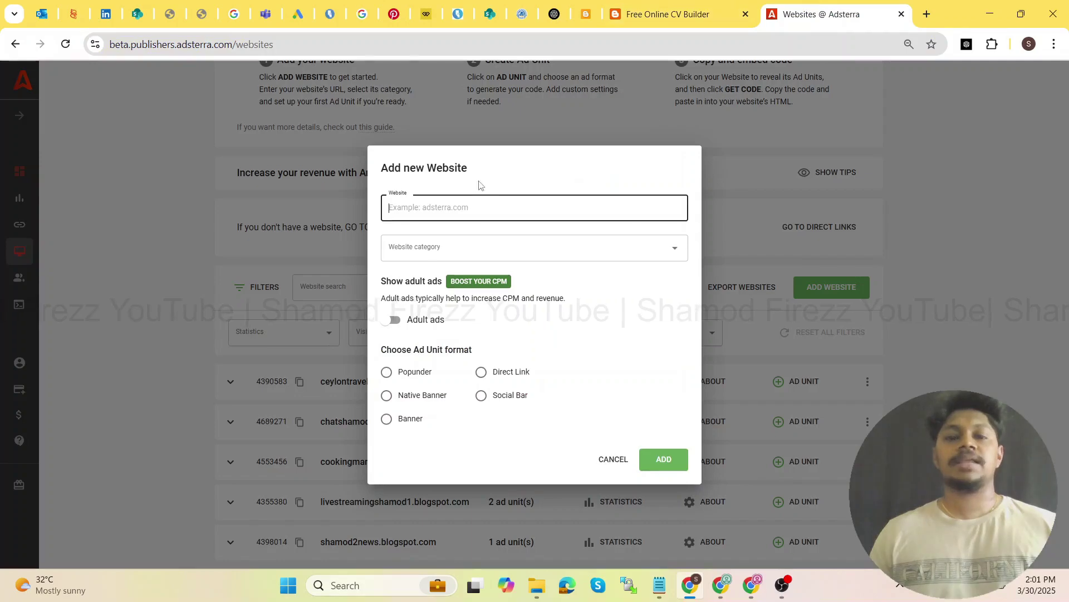
{"action": "key", "text": "ctrl+v"}
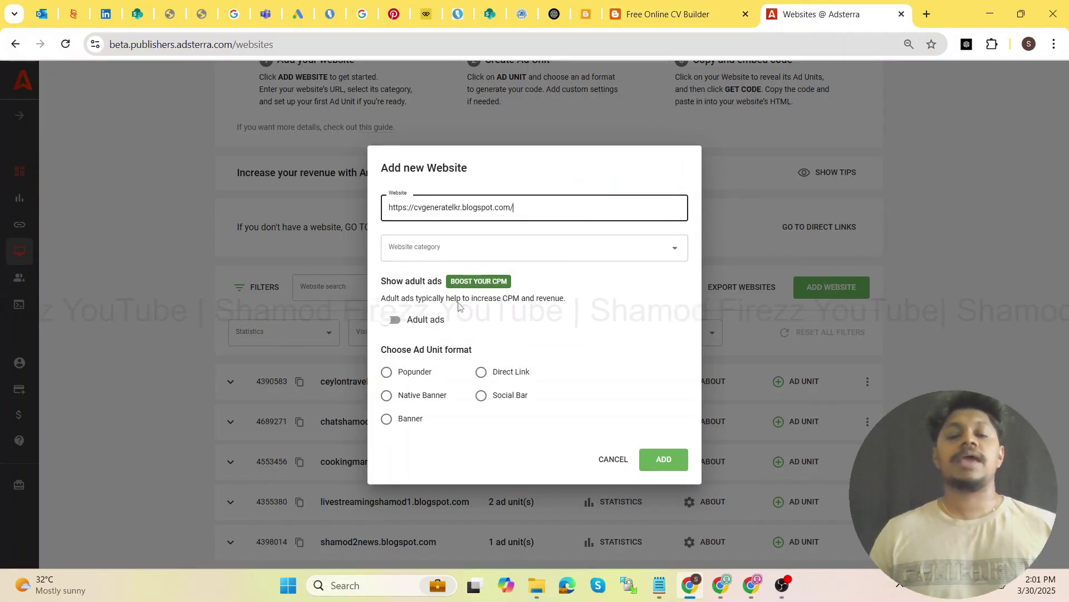
Try the Popunder and Banner ad unit formats for the new website, and cancel adding it.
{"action": "left_click", "coordinate": [400, 377]}
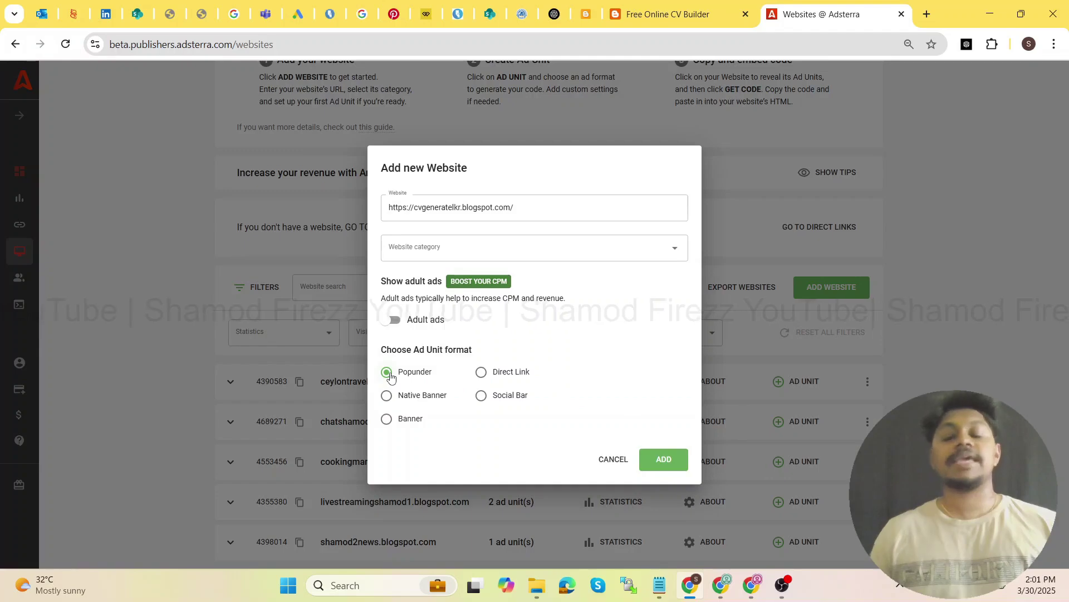
{"action": "left_click", "coordinate": [386, 420]}
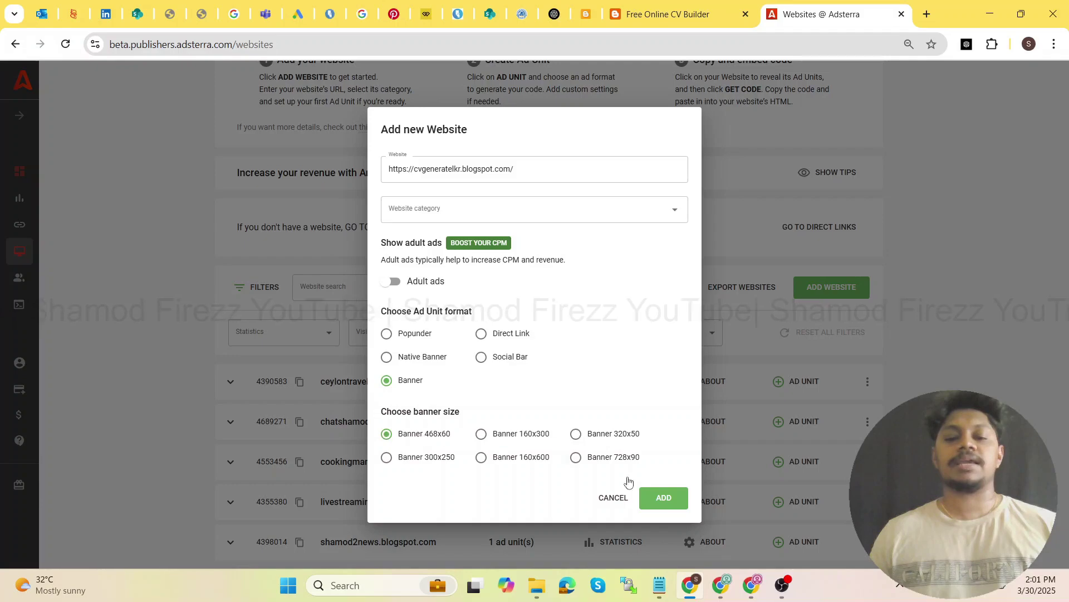
{"action": "left_click", "coordinate": [613, 497]}
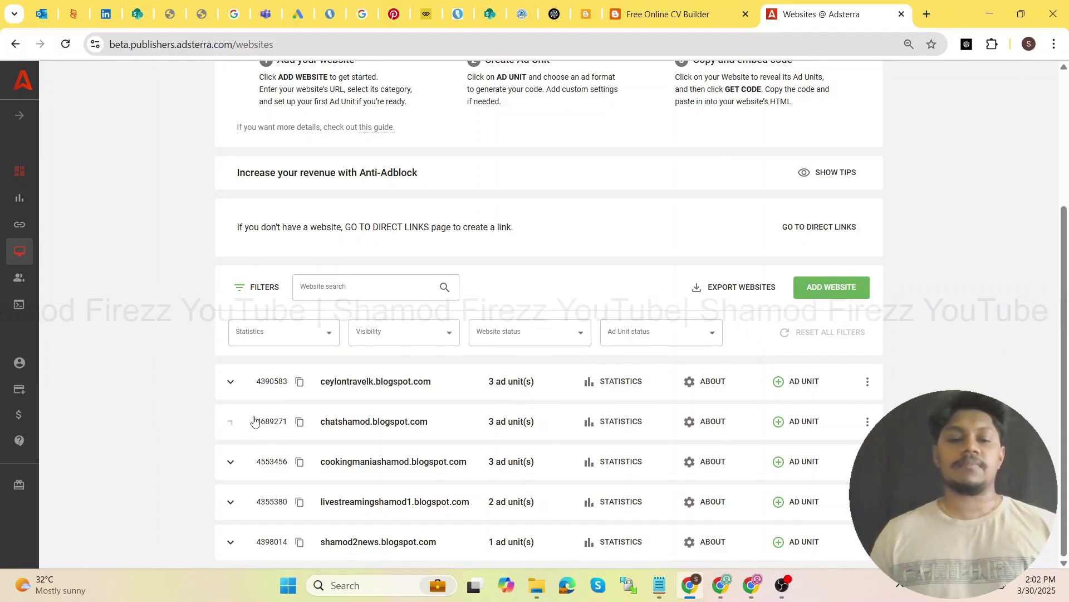
Expand the ad units of chatshamod.blogspot.com and examine the embed code of its Banner 468x60 unit.
{"action": "left_click", "coordinate": [254, 422]}
{"action": "scroll", "coordinate": [446, 442], "scroll_direction": "down", "scroll_amount": 2}
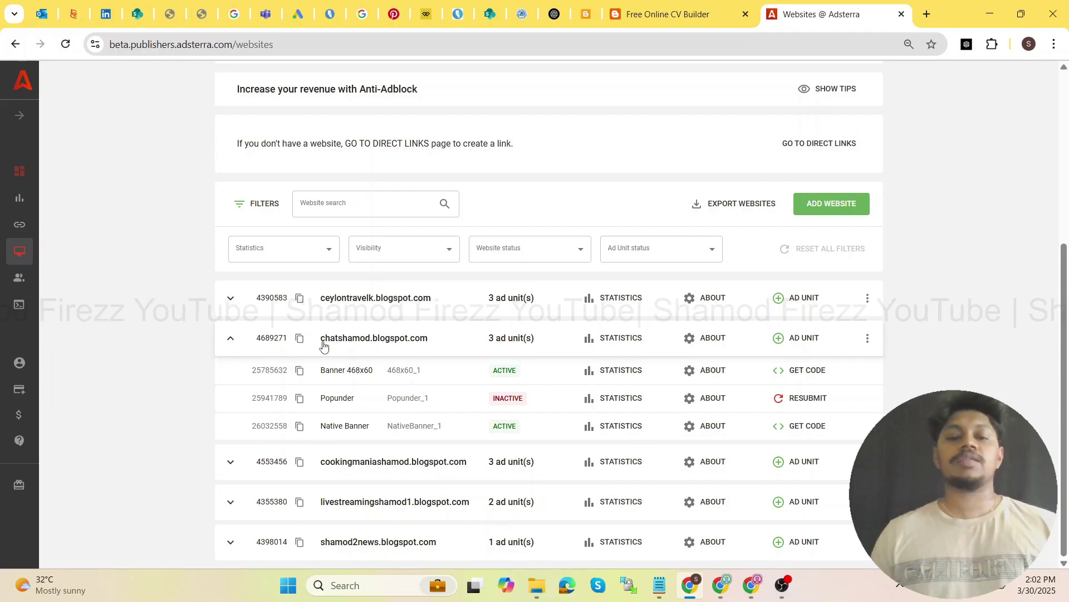
{"action": "left_click_drag", "start_coordinate": [322, 374], "coordinate": [454, 372]}
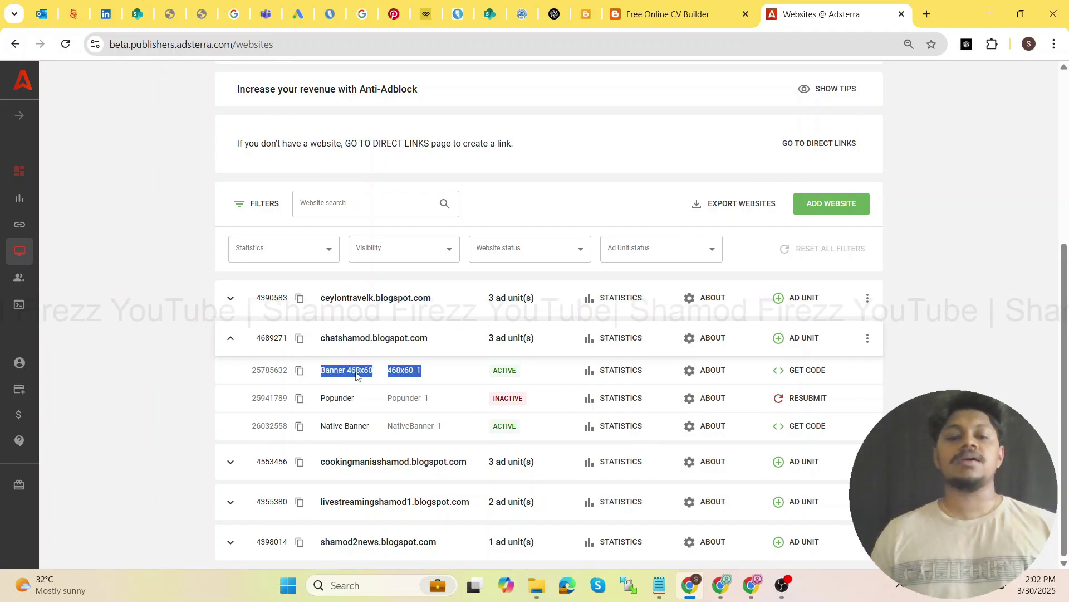
{"action": "left_click_drag", "start_coordinate": [321, 372], "coordinate": [372, 375]}
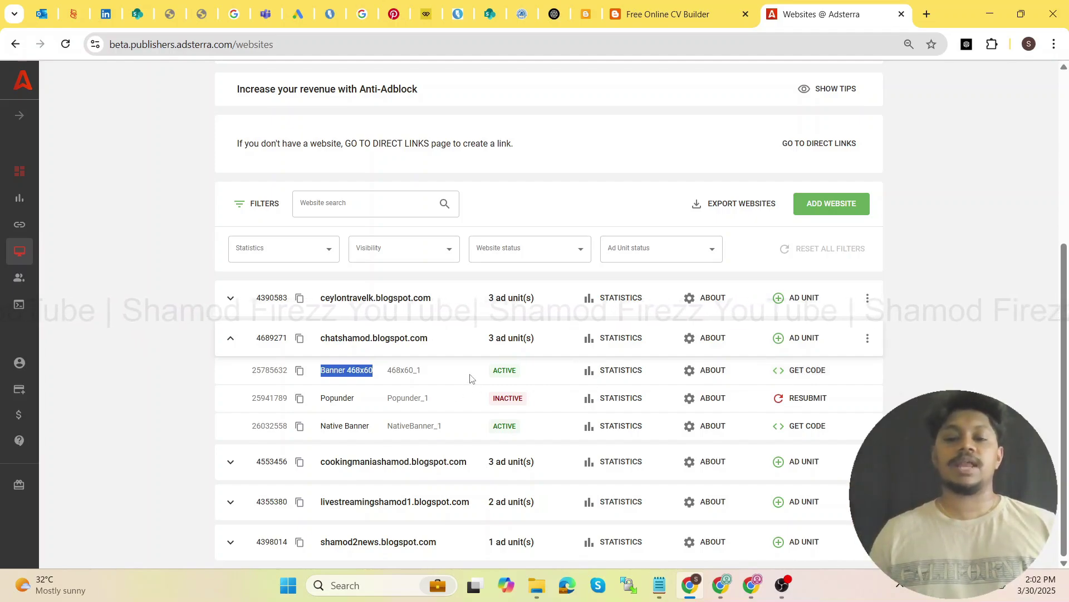
{"action": "left_click_drag", "start_coordinate": [472, 376], "coordinate": [532, 376]}
{"action": "left_click", "coordinate": [807, 372]}
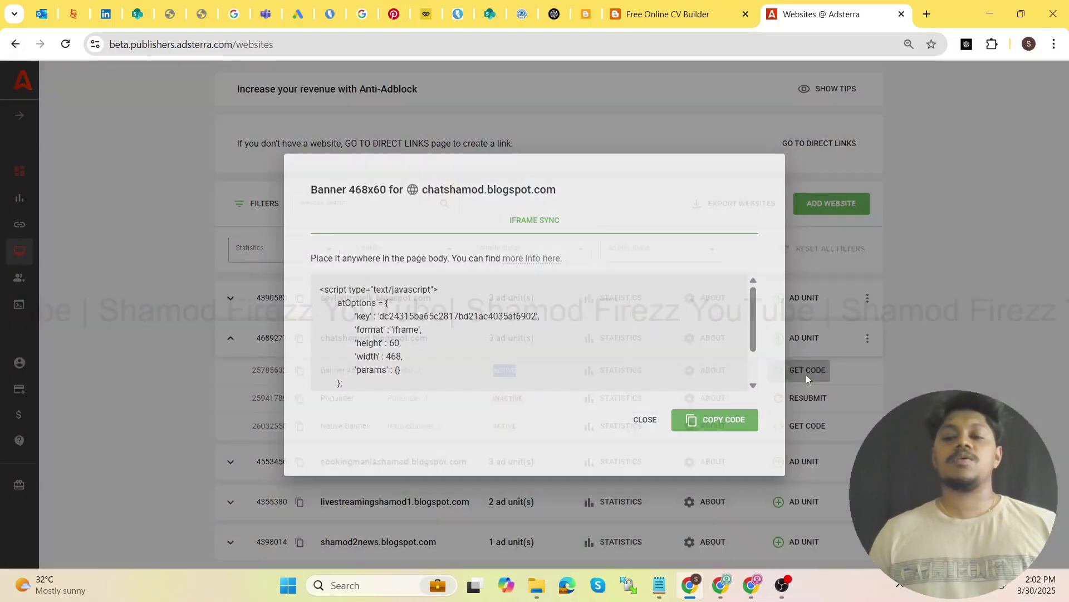
{"action": "scroll", "coordinate": [428, 334], "scroll_direction": "down", "scroll_amount": 1}
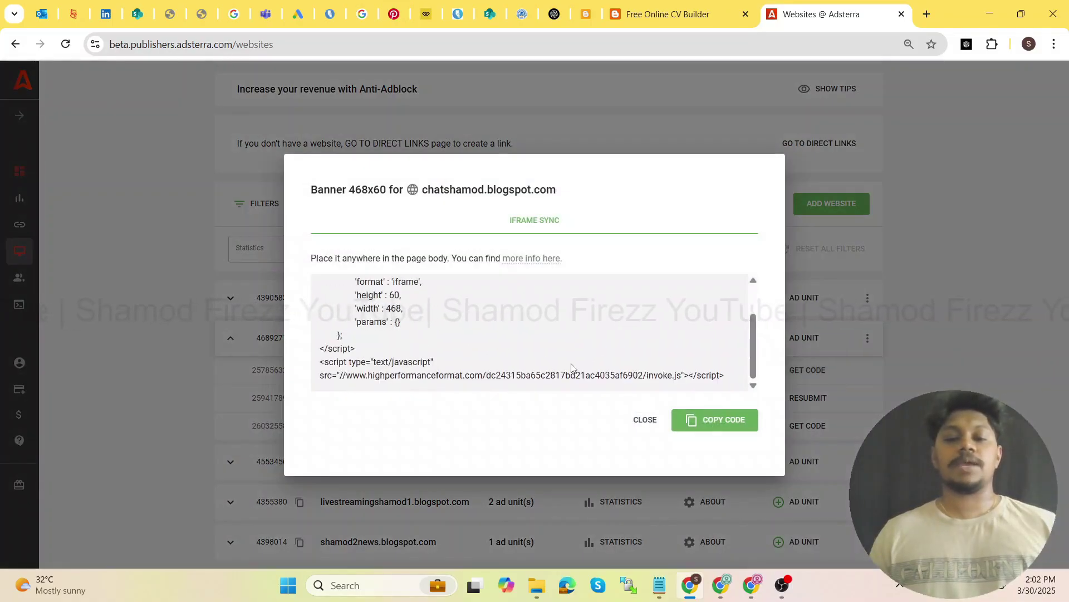
Copy the embed code of the Banner 468x60 unit and open the CV Generate blog's theme HTML for editing in Blogger.
{"action": "key", "text": "ctrl+a"}
{"action": "left_click", "coordinate": [613, 375]}
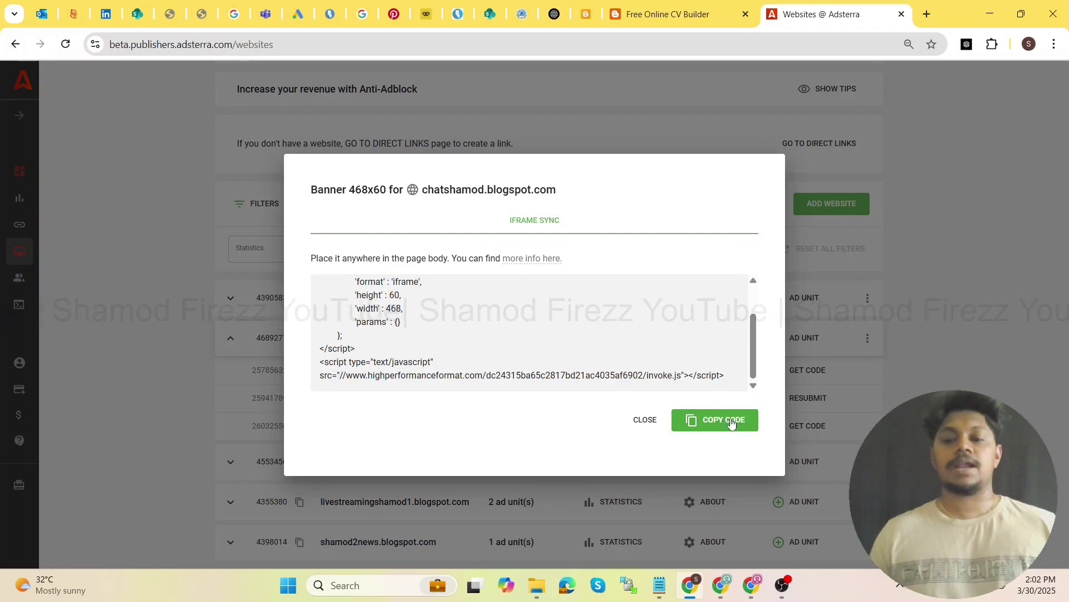
{"action": "left_click", "coordinate": [722, 426]}
{"action": "left_click", "coordinate": [586, 14]}
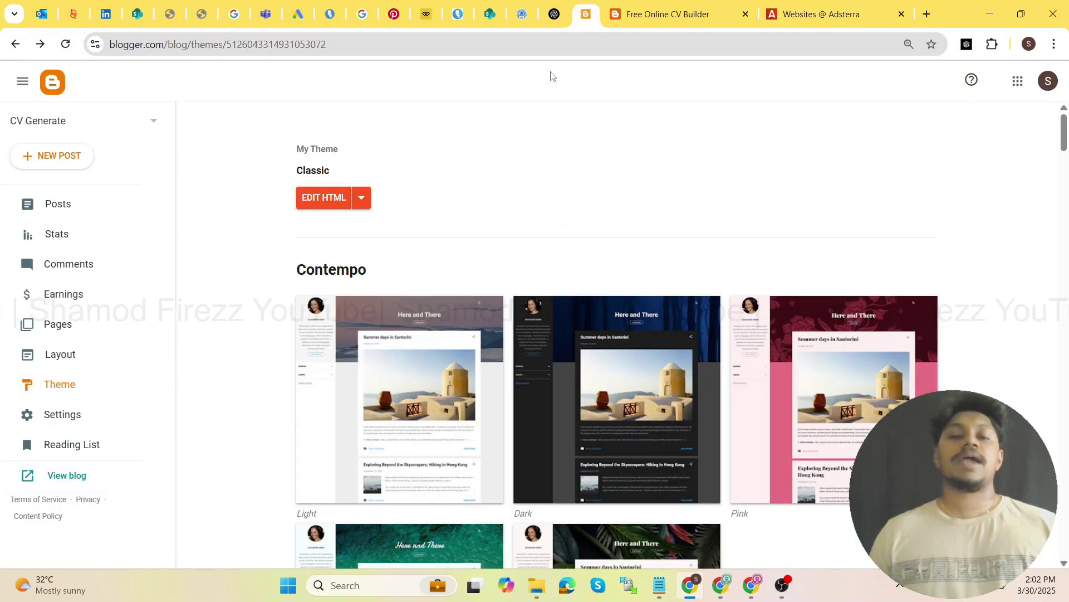
{"action": "left_click", "coordinate": [304, 207]}
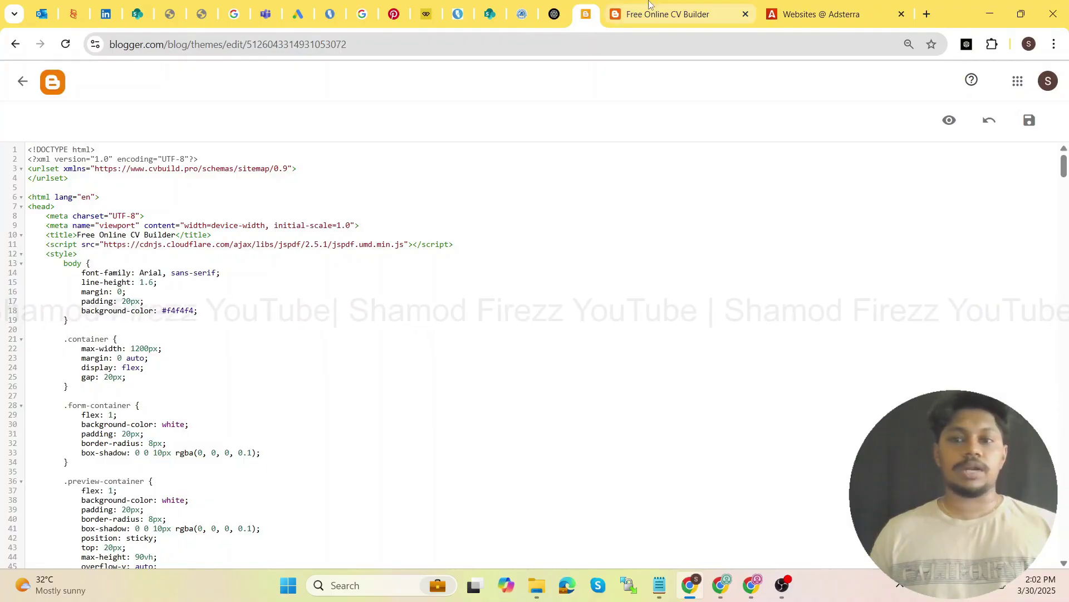
Paste the copied banner code on blank lines added below the "Free Online CV Builder" h1 heading in the theme HTML.
{"action": "left_click", "coordinate": [668, 14]}
{"action": "left_click_drag", "start_coordinate": [410, 105], "coordinate": [662, 106]}
{"action": "left_click", "coordinate": [585, 14]}
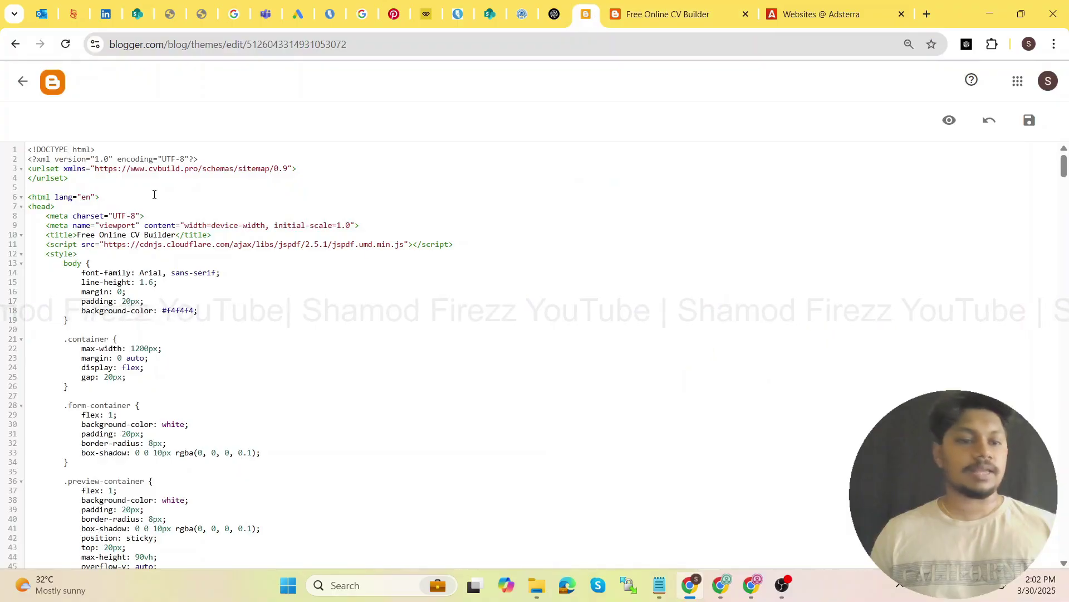
{"action": "scroll", "coordinate": [155, 193], "scroll_direction": "down", "scroll_amount": 18}
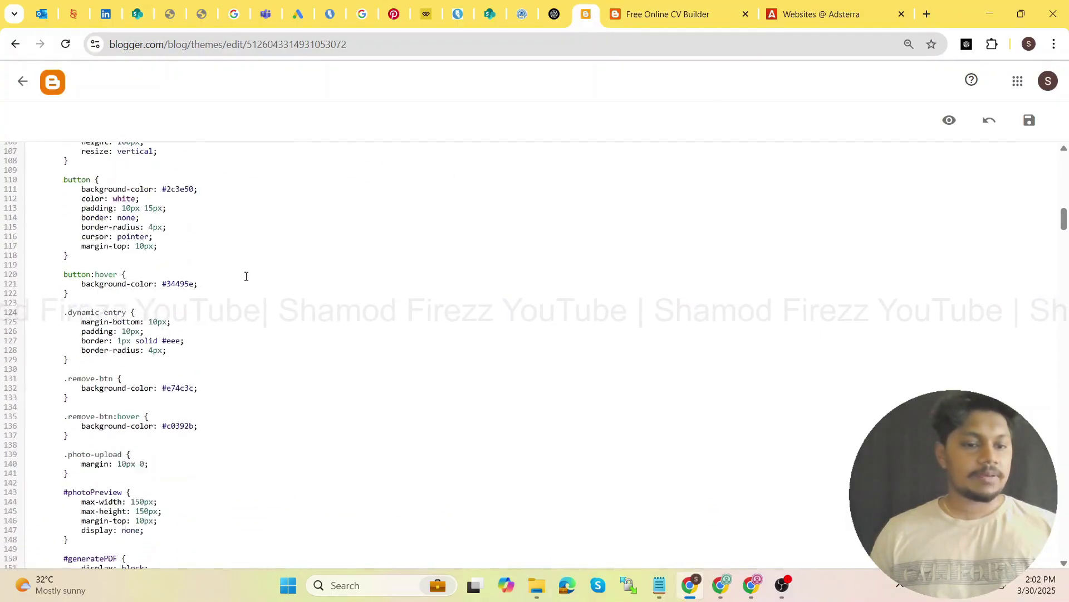
{"action": "scroll", "coordinate": [246, 276], "scroll_direction": "down", "scroll_amount": 14}
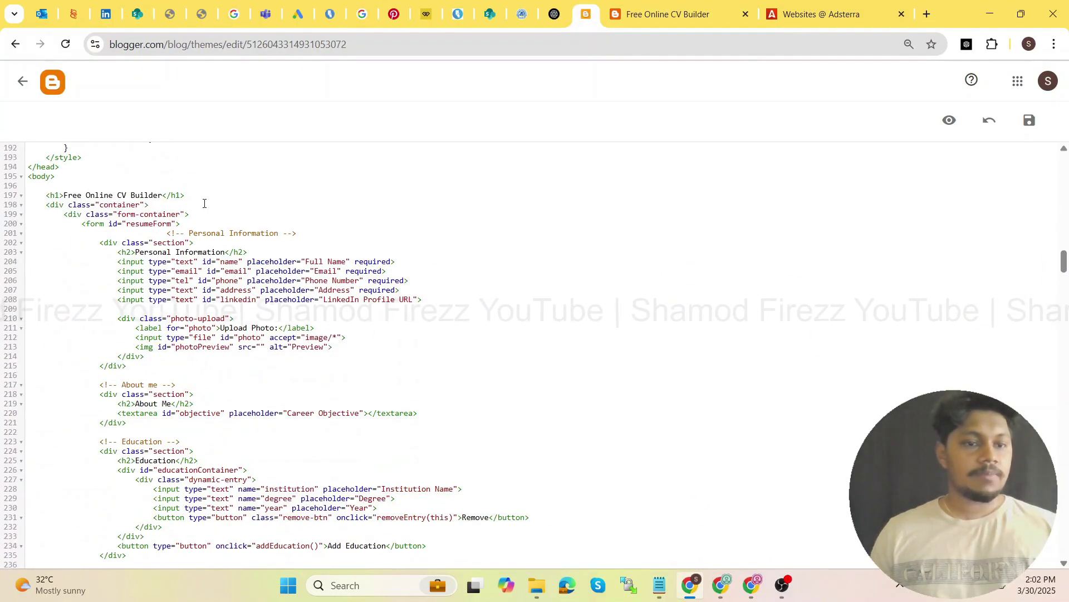
{"action": "left_click_drag", "start_coordinate": [184, 195], "coordinate": [24, 194]}
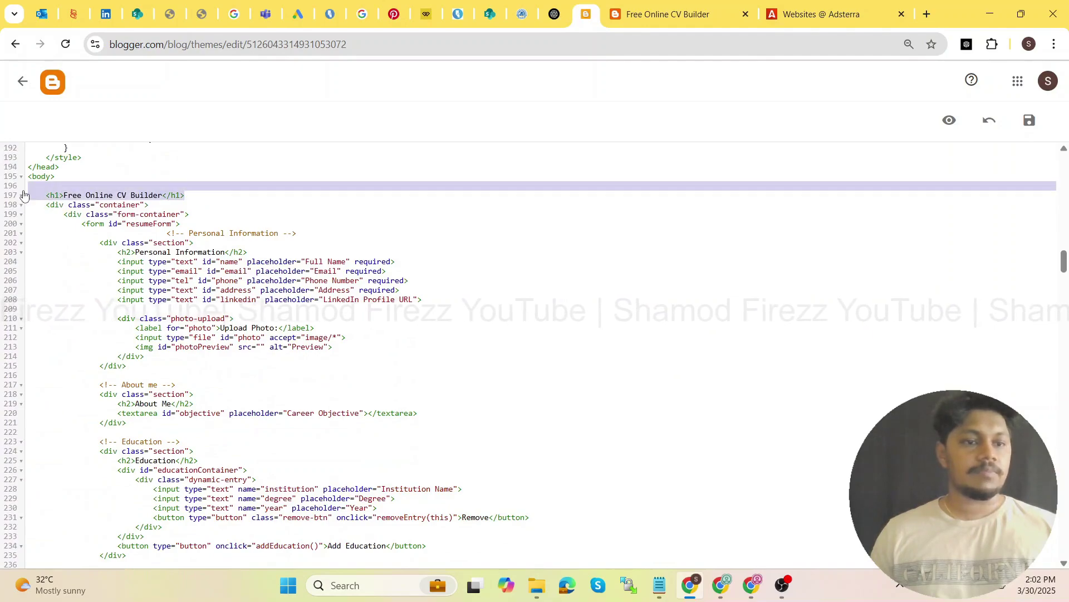
{"action": "left_click", "coordinate": [204, 194]}
{"action": "key", "text": "Return"}
{"action": "key", "text": "Return"}
{"action": "key", "text": "Return"}
{"action": "key", "text": "Return"}
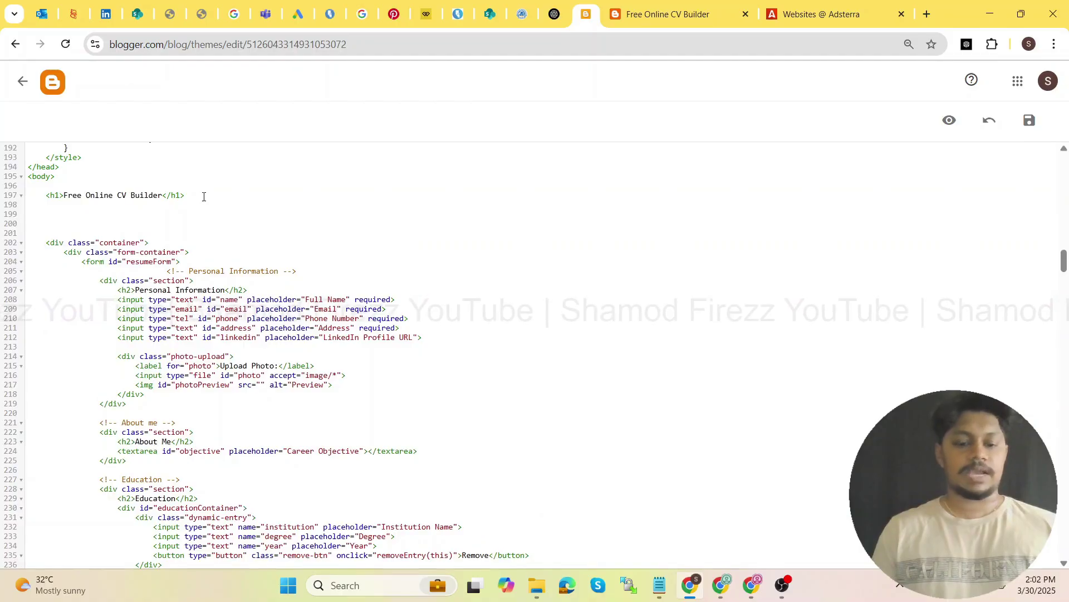
{"action": "key", "text": "ctrl+v"}
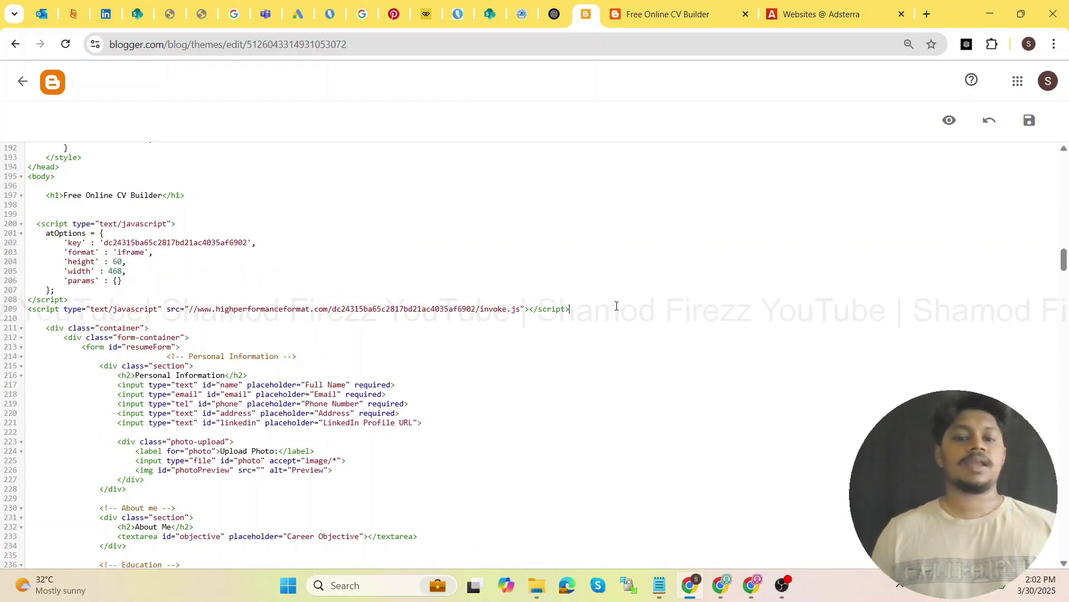
Save the theme with the banner code and check the banner on the live CV builder page.
{"action": "left_click_drag", "start_coordinate": [377, 293], "coordinate": [26, 221]}
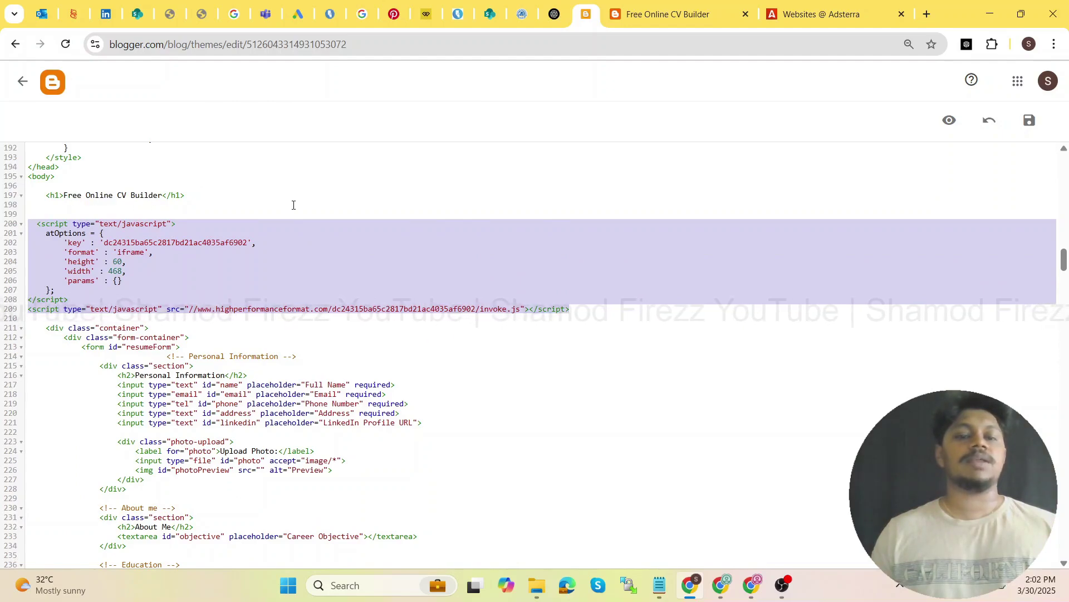
{"action": "left_click", "coordinate": [1030, 121]}
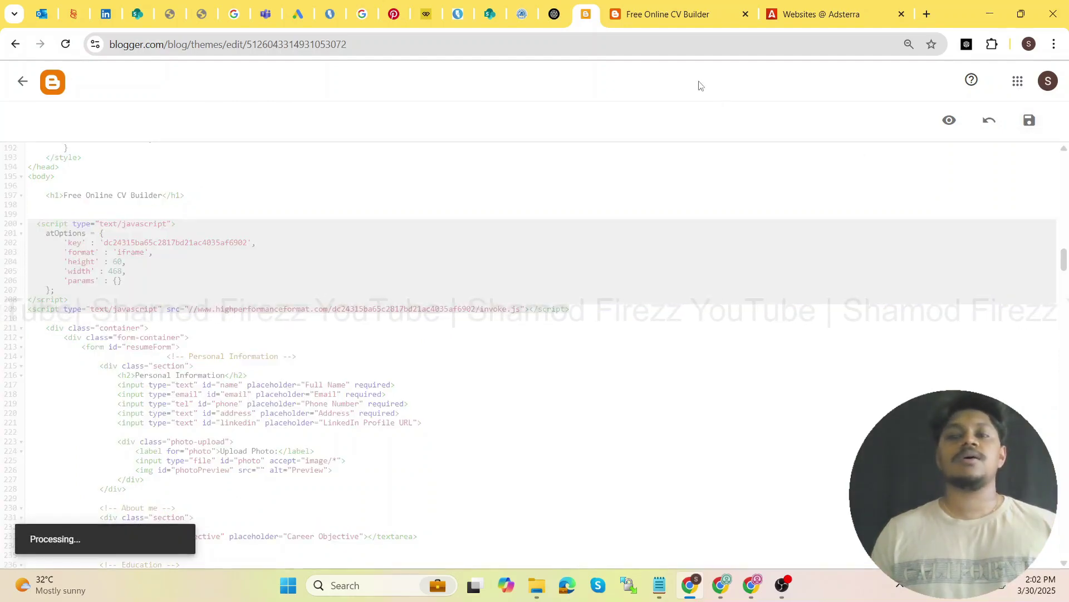
{"action": "left_click", "coordinate": [681, 14]}
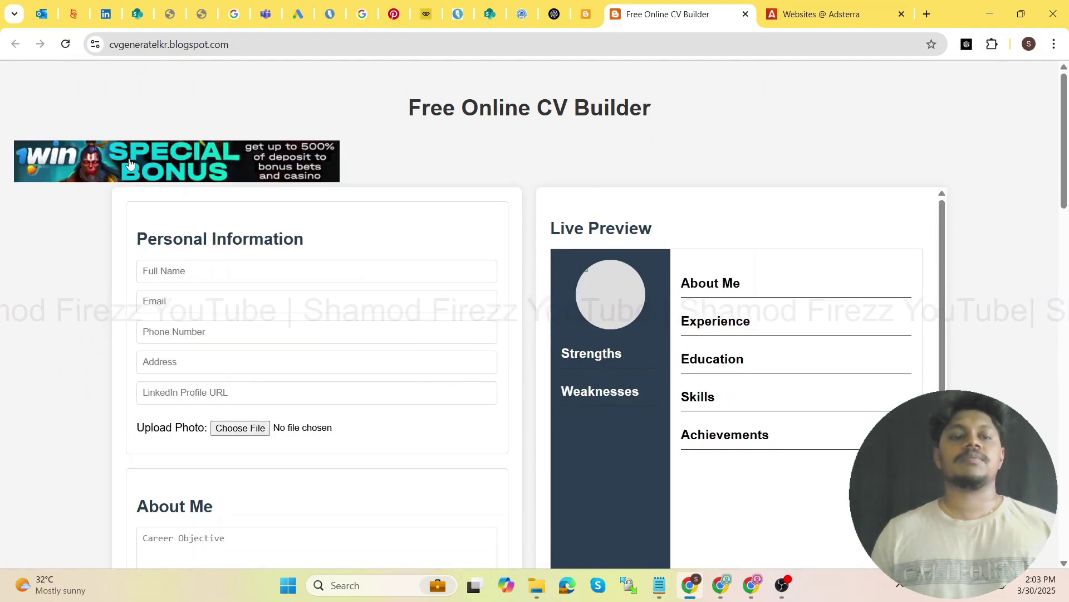
Switch to Adsterra, resubmit the inactive Popunder unit of chatshamod.blogspot.com, and copy its embed code.
{"action": "left_click", "coordinate": [787, 11]}
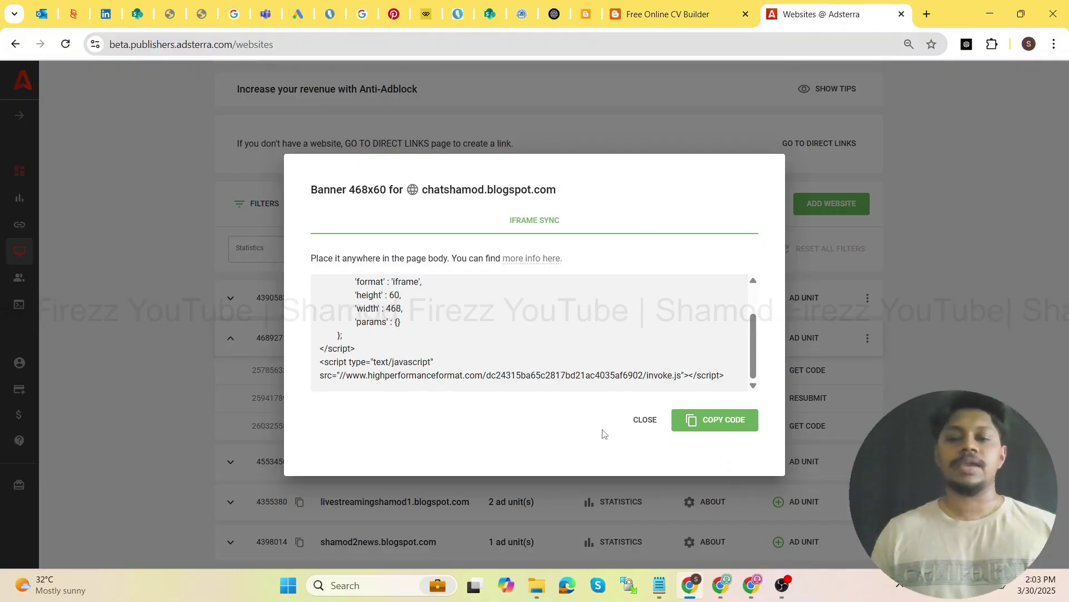
{"action": "left_click", "coordinate": [645, 419]}
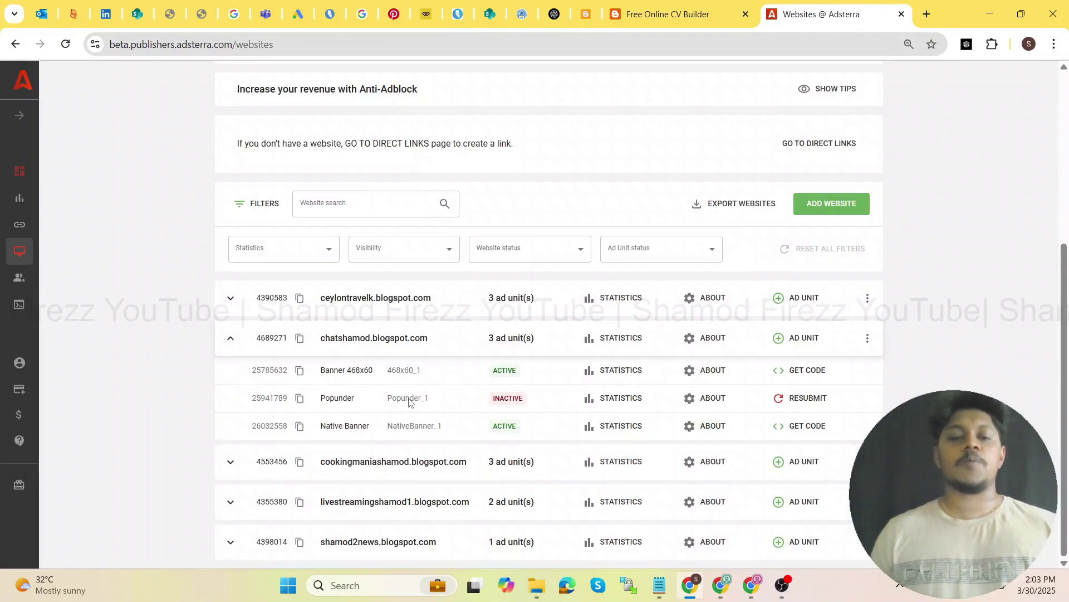
{"action": "left_click", "coordinate": [777, 401]}
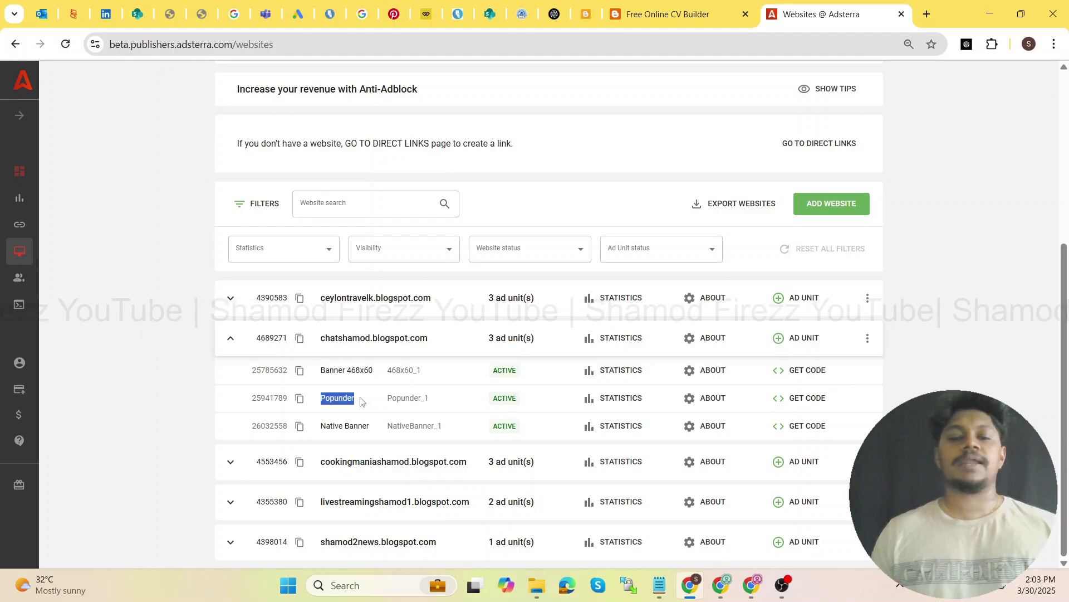
{"action": "left_click", "coordinate": [807, 399]}
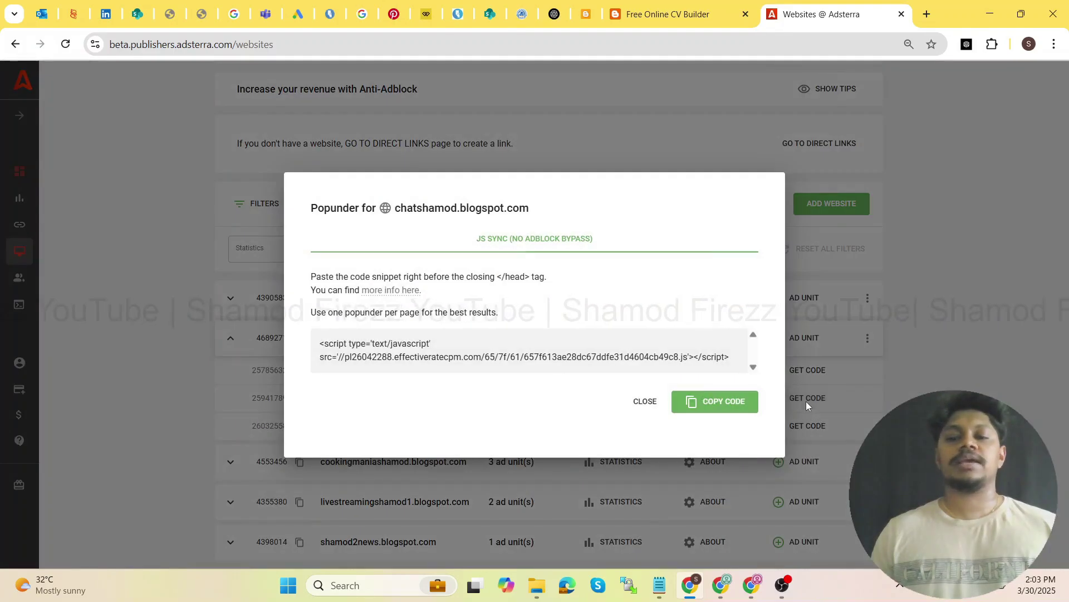
{"action": "left_click_drag", "start_coordinate": [611, 345], "coordinate": [748, 365]}
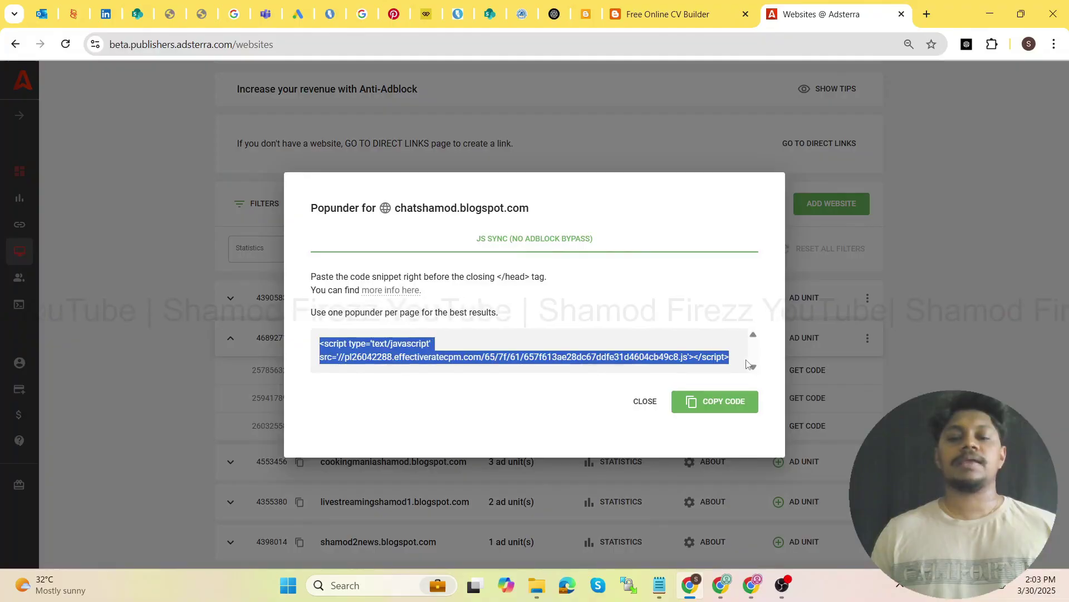
{"action": "left_click", "coordinate": [735, 404]}
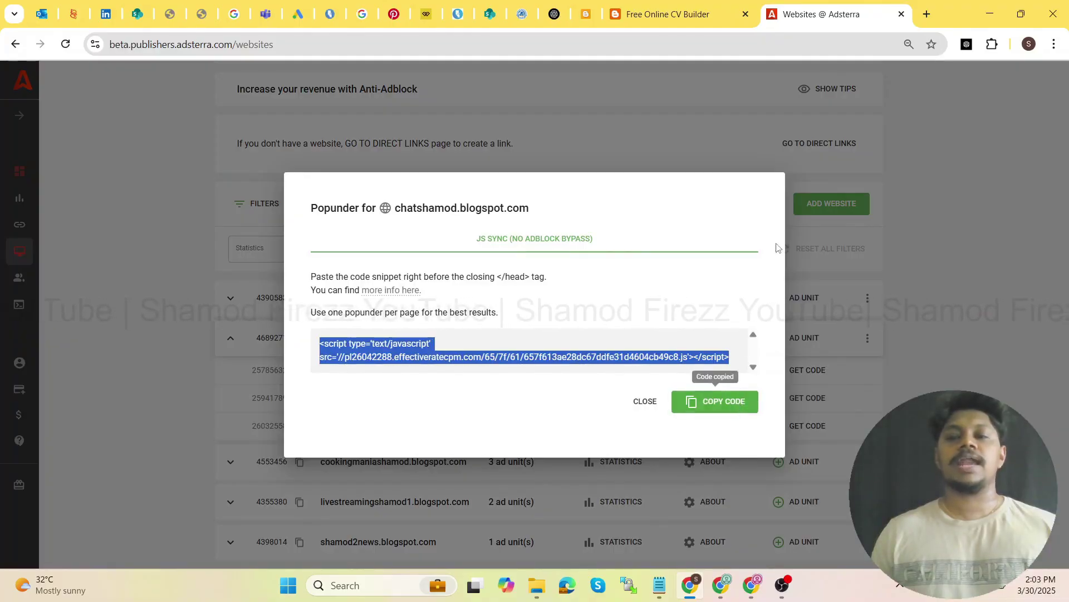
Paste the Popunder code on a new line after the opening <head> tag in the Blogger theme HTML and save the theme.
{"action": "left_click", "coordinate": [585, 14]}
{"action": "scroll", "coordinate": [209, 262], "scroll_direction": "up", "scroll_amount": 20}
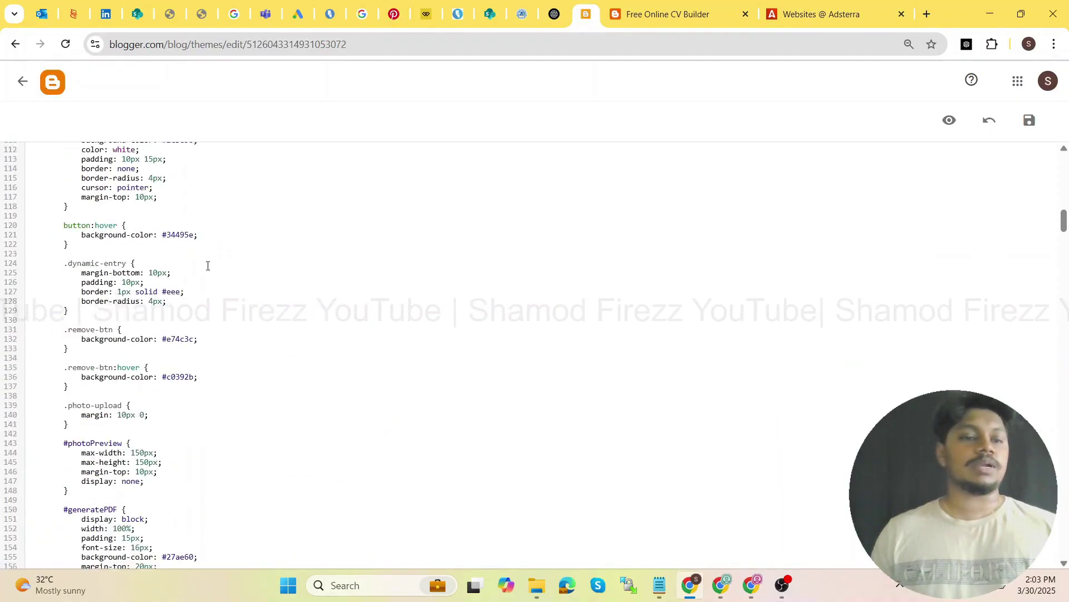
{"action": "left_click_drag", "start_coordinate": [73, 217], "coordinate": [23, 211]}
{"action": "left_click", "coordinate": [56, 207]}
{"action": "left_click", "coordinate": [64, 207]}
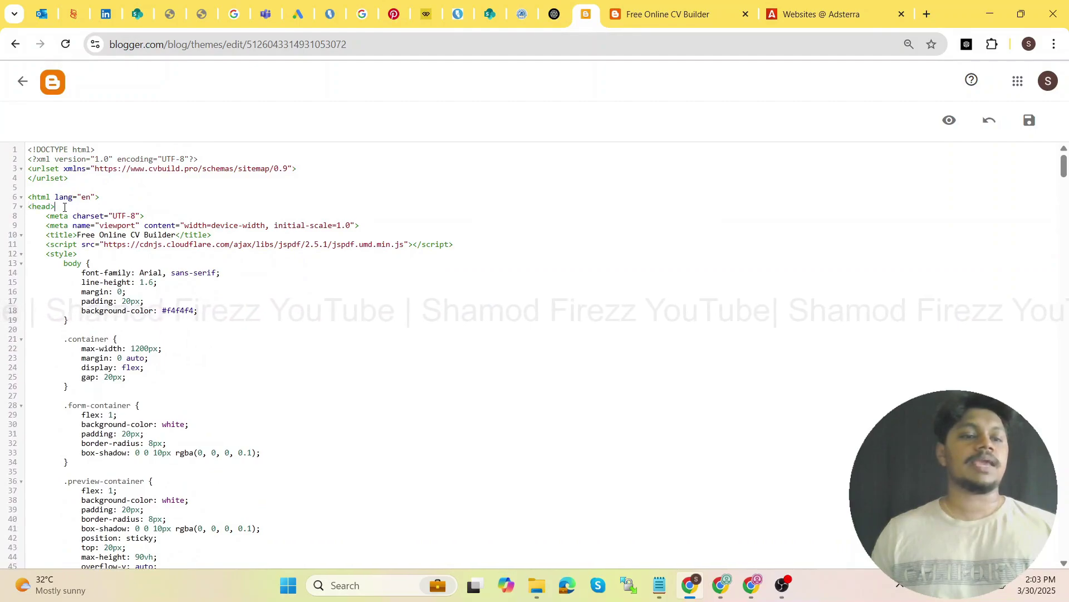
{"action": "key", "text": "Return"}
{"action": "key", "text": "ctrl+v"}
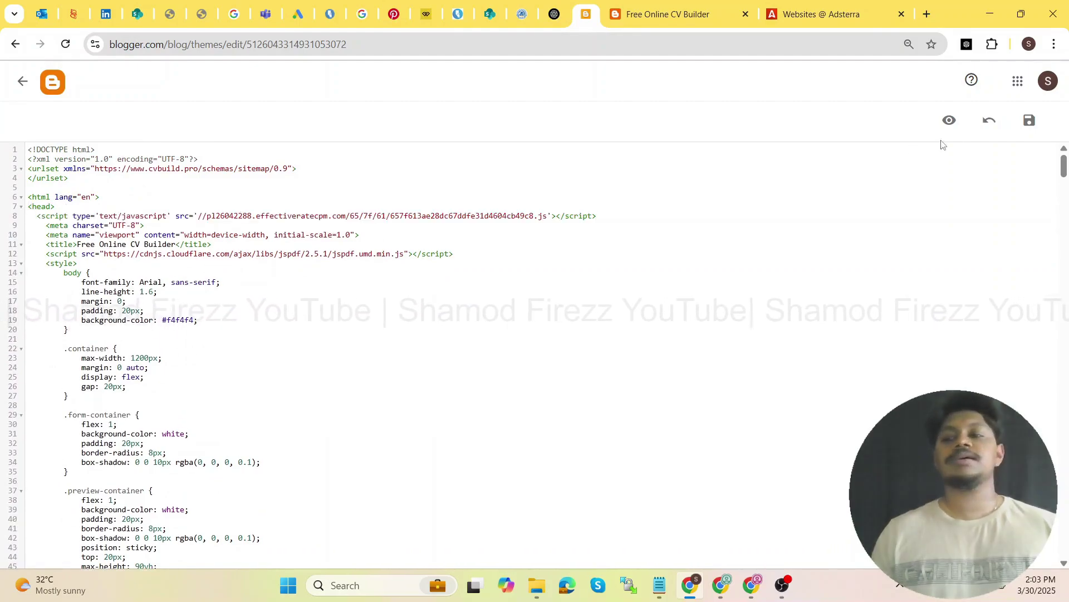
{"action": "left_click", "coordinate": [1029, 120]}
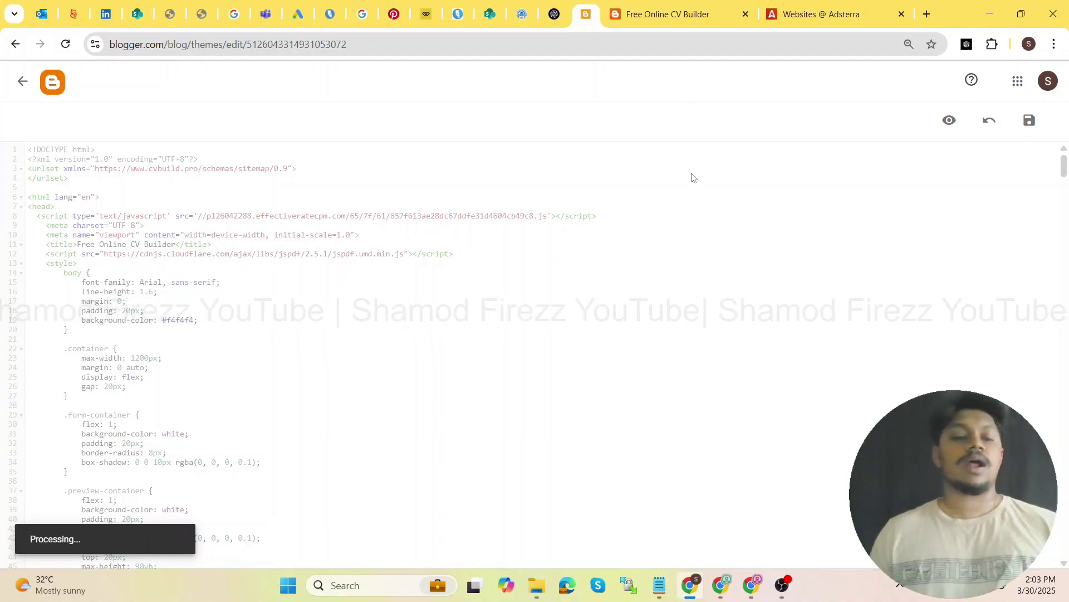
Close Adsterra and test the popunder ad on the live CV builder page, closing the ad page it opens.
{"action": "left_click", "coordinate": [901, 14]}
{"action": "left_click", "coordinate": [699, 6]}
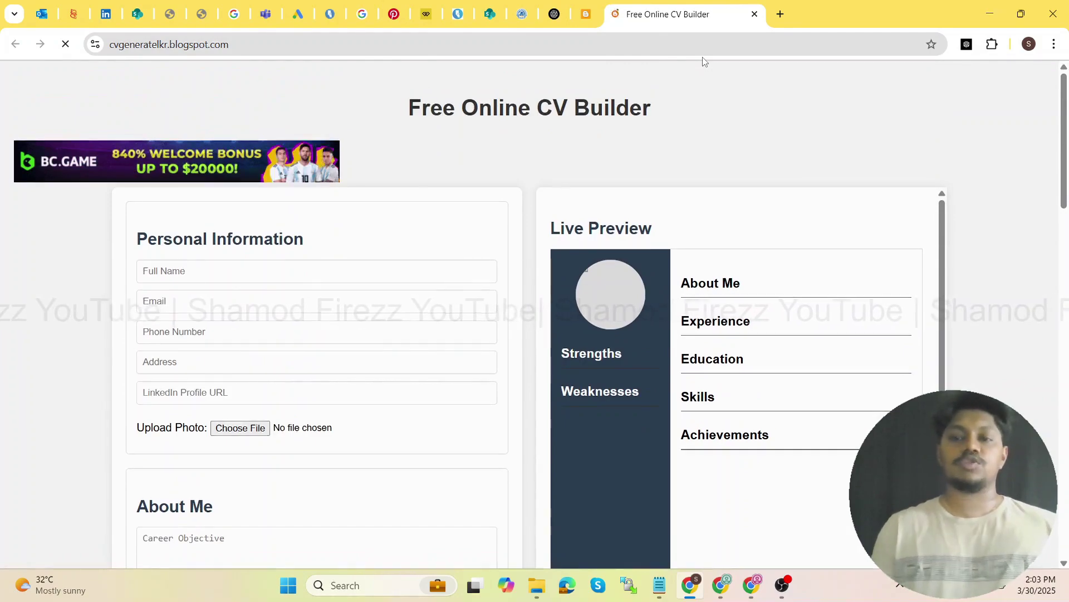
{"action": "left_click", "coordinate": [739, 119]}
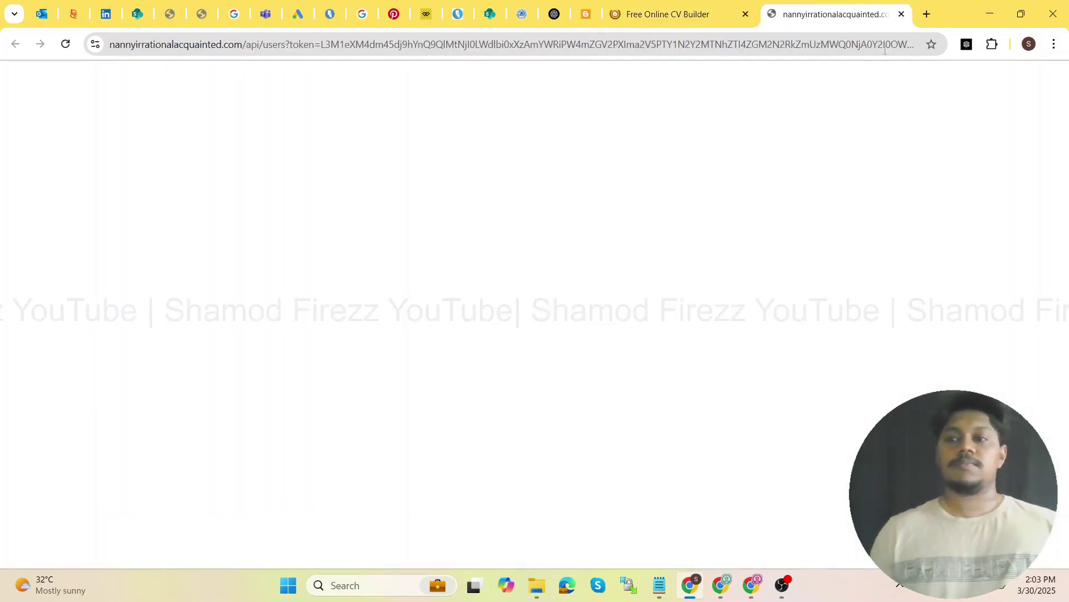
{"action": "left_click", "coordinate": [902, 14]}
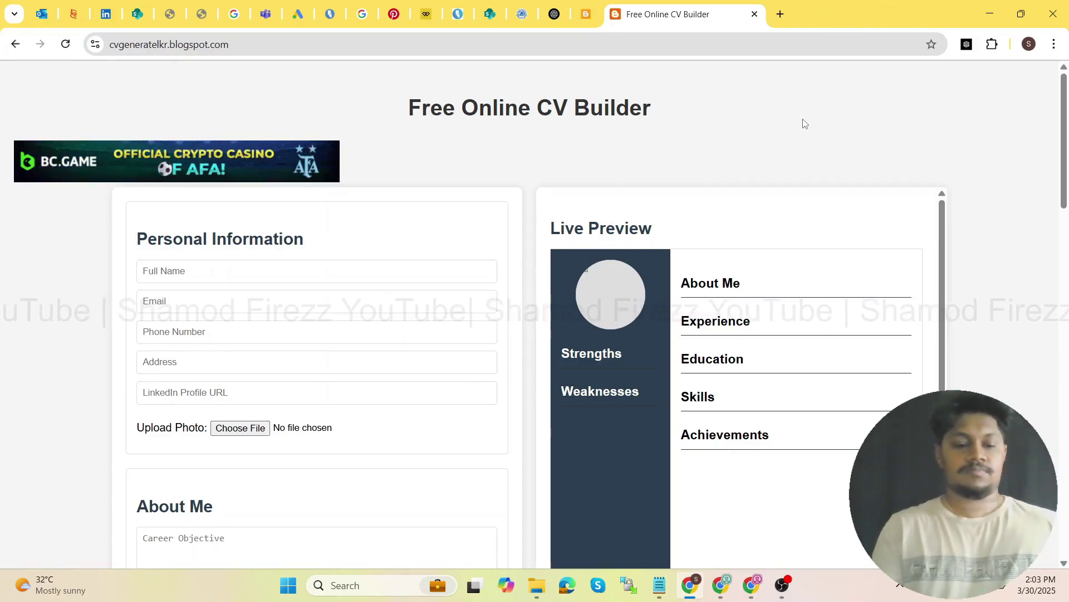
{"action": "left_click", "coordinate": [805, 123]}
Reopen the Adsterra Websites page and copy the embed code of the Social Bar unit of ceylontravelk.blogspot.com.
{"action": "key", "text": "ctrl+shift+t"}
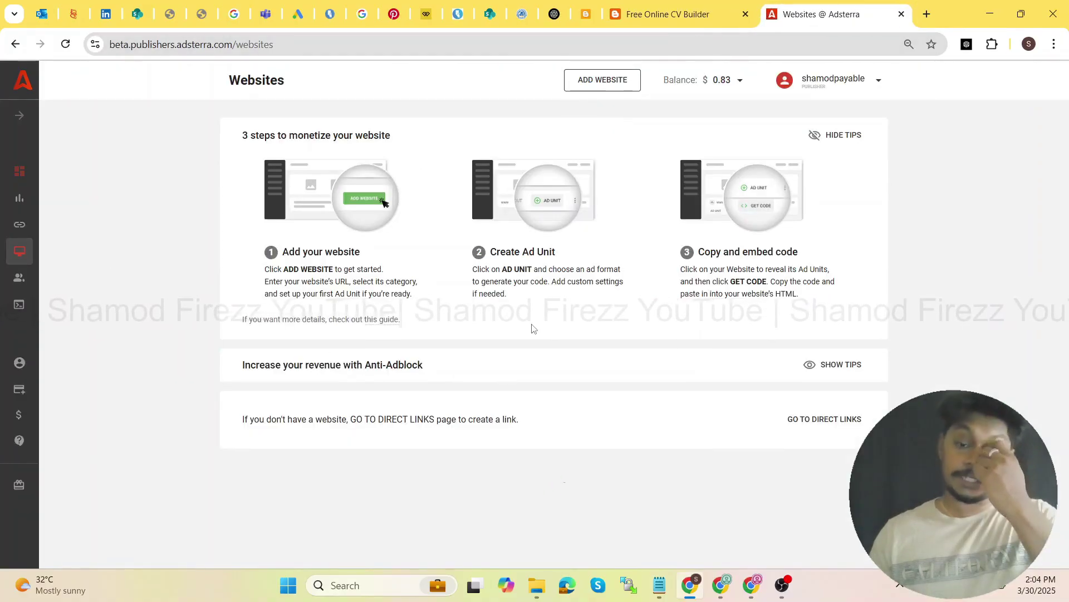
{"action": "scroll", "coordinate": [550, 329], "scroll_direction": "down", "scroll_amount": 3}
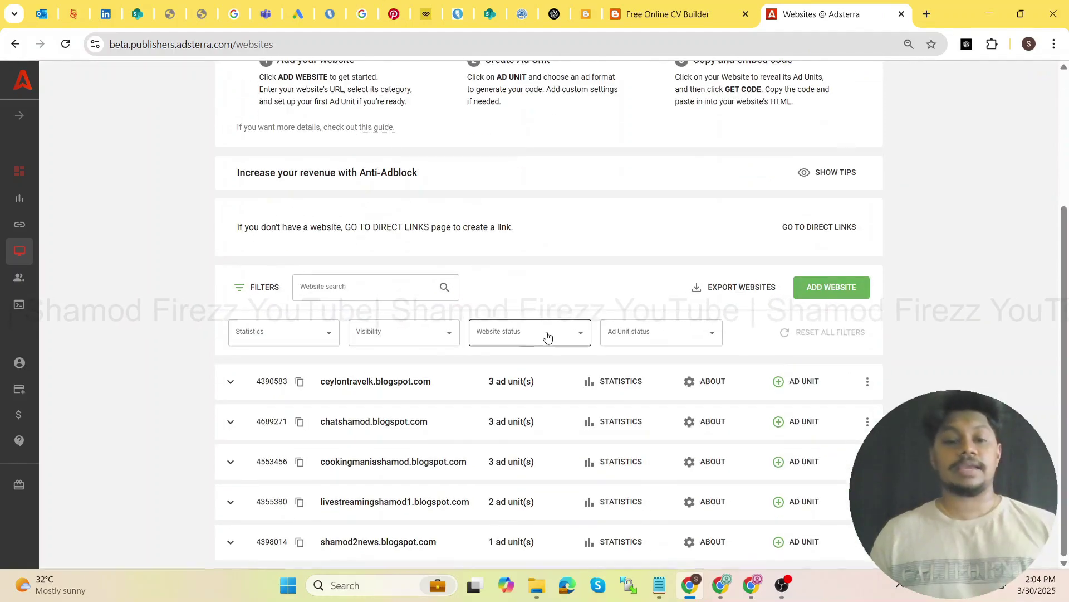
{"action": "left_click", "coordinate": [237, 389]}
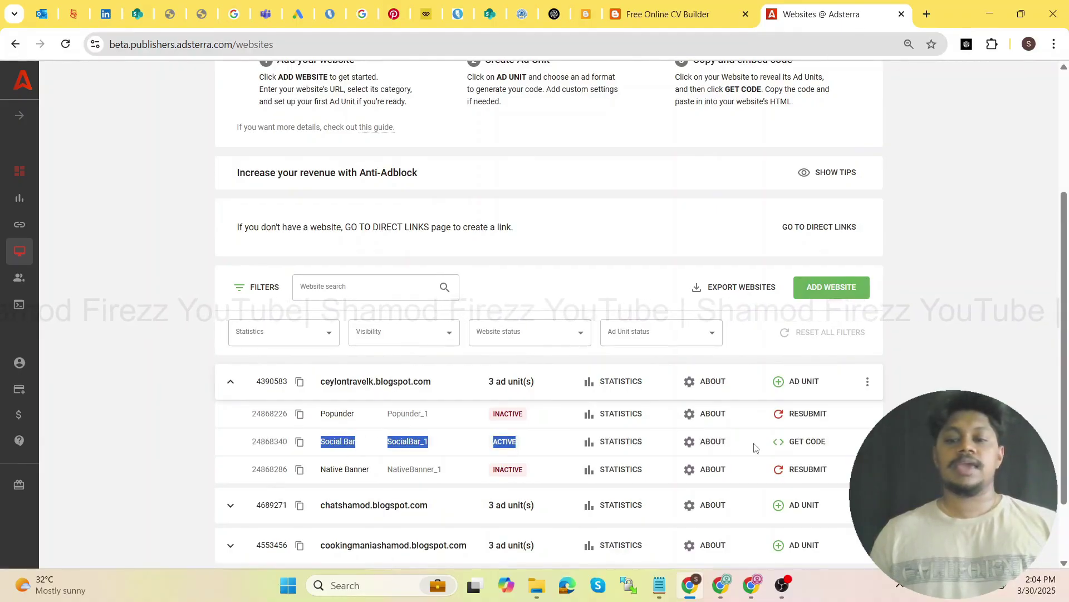
{"action": "left_click", "coordinate": [807, 443]}
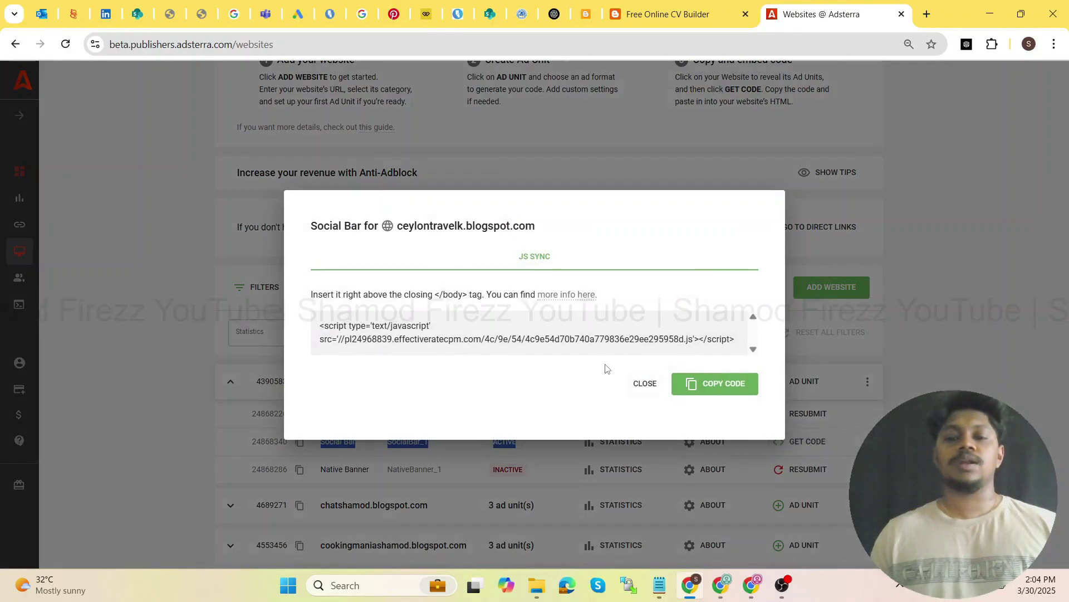
{"action": "left_click", "coordinate": [718, 384]}
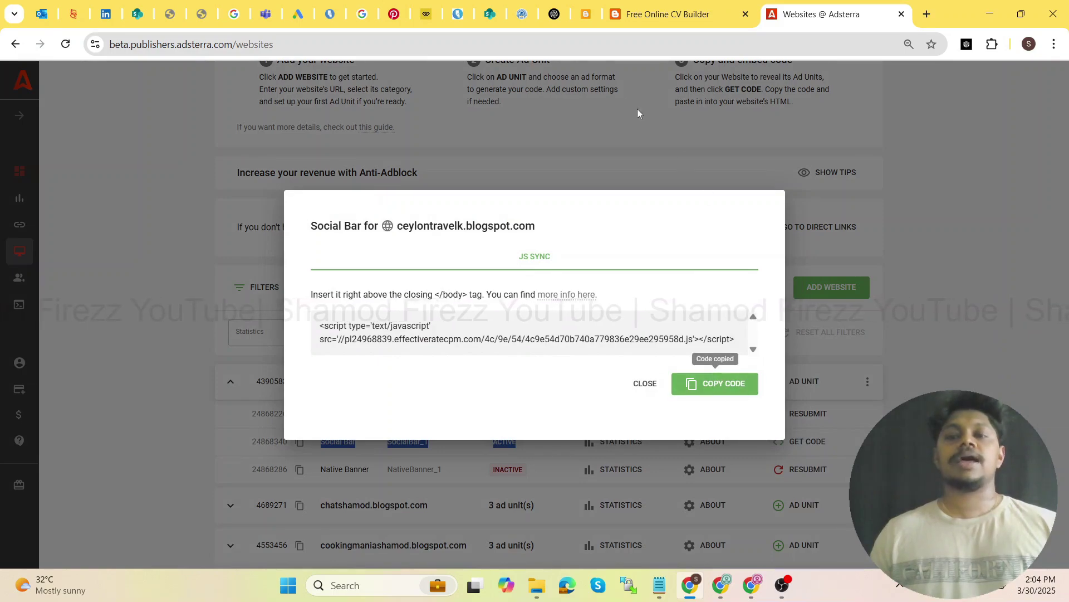
Switch to the Blogger theme HTML, paste the Social Bar code on a new line above the closing </body> tag, and save the theme.
{"action": "left_click", "coordinate": [585, 15]}
{"action": "scroll", "coordinate": [176, 274], "scroll_direction": "down", "scroll_amount": 20}
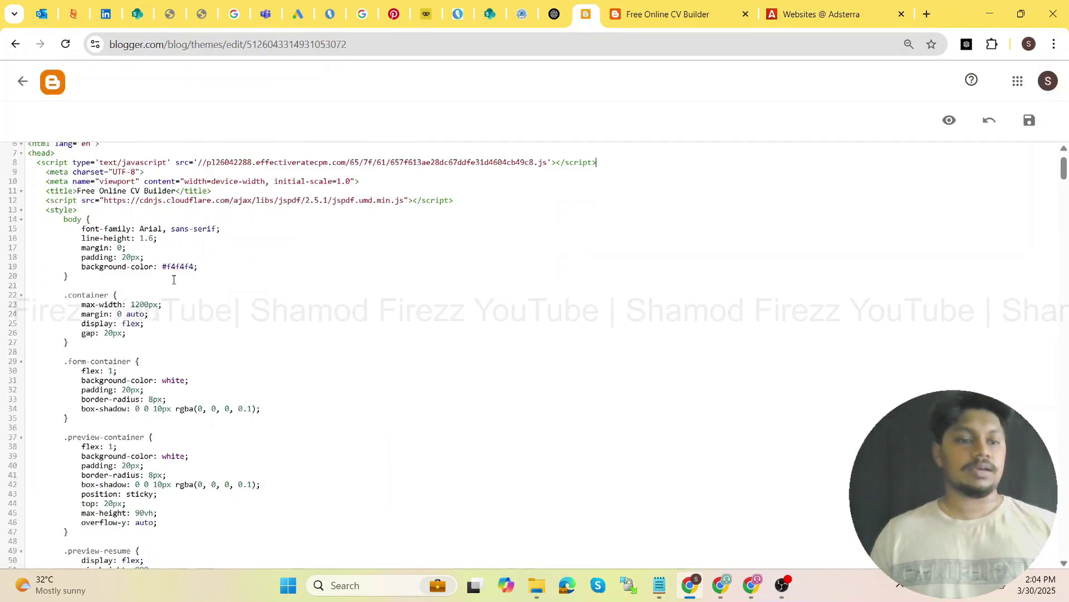
{"action": "key", "text": "ctrl+f"}
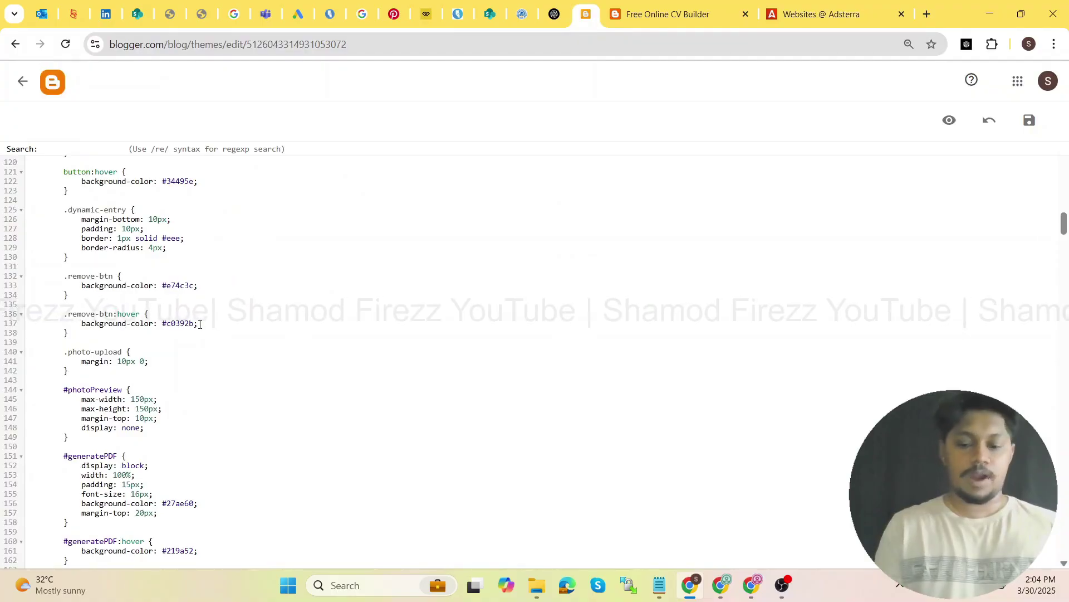
{"action": "type", "text": "</body"}
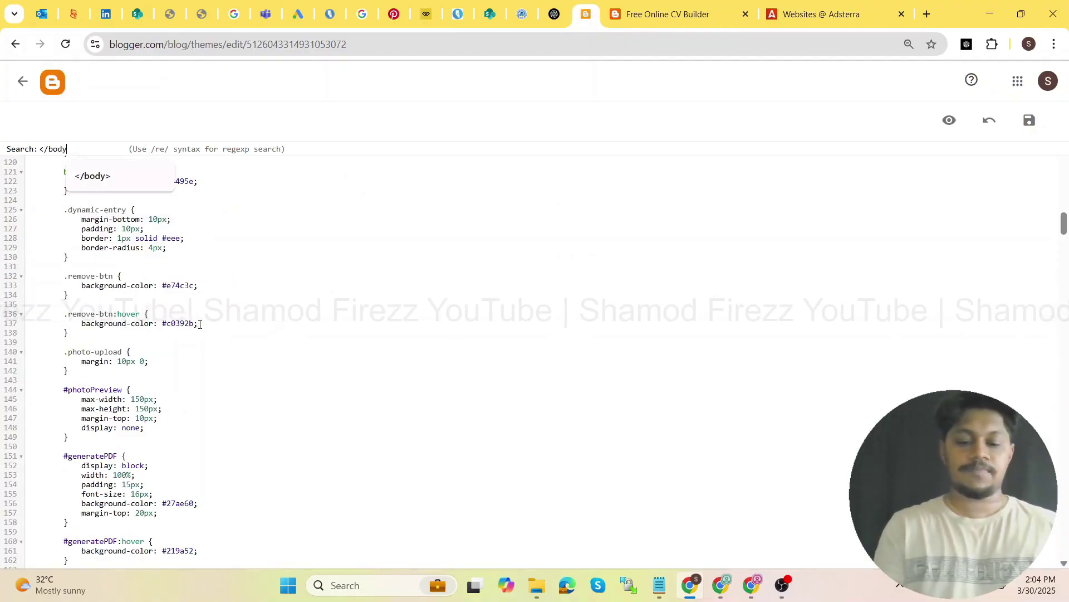
{"action": "type", "text": ">"}
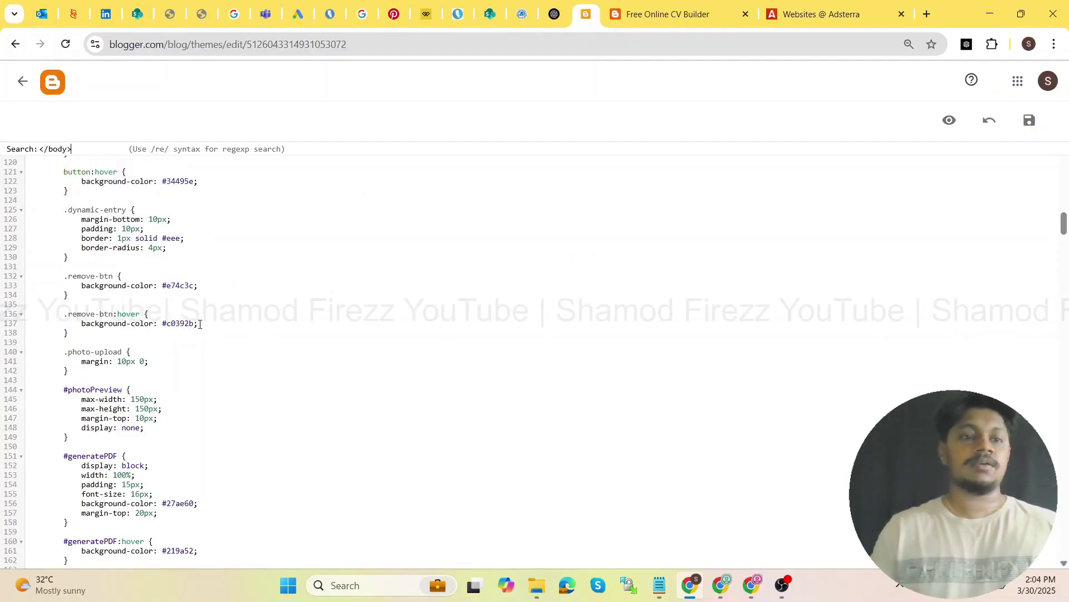
{"action": "key", "text": "Return"}
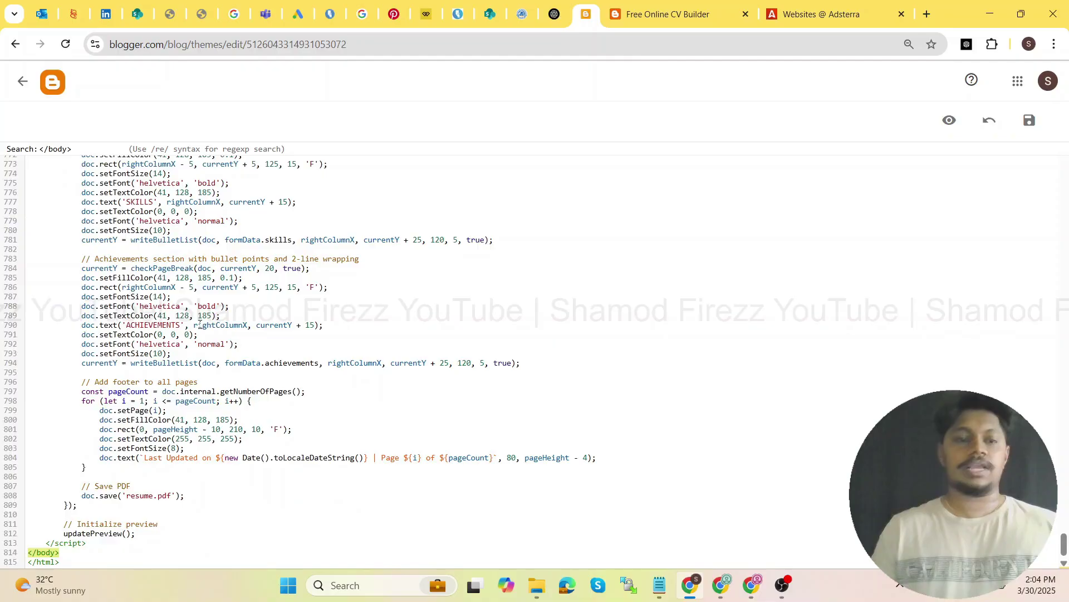
{"action": "left_click", "coordinate": [58, 553]}
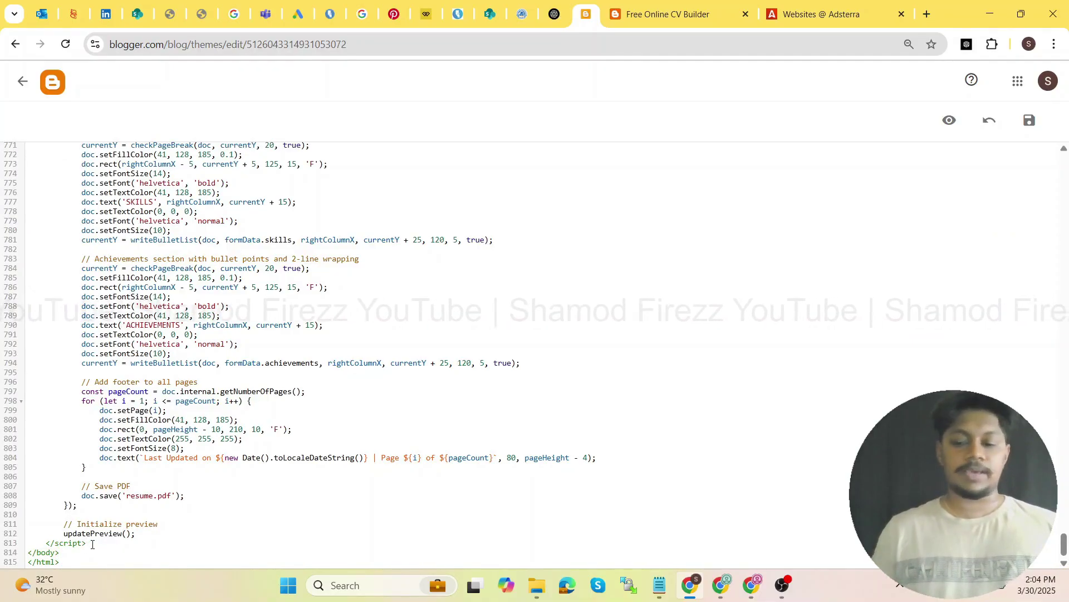
{"action": "key", "text": "ctrl+v"}
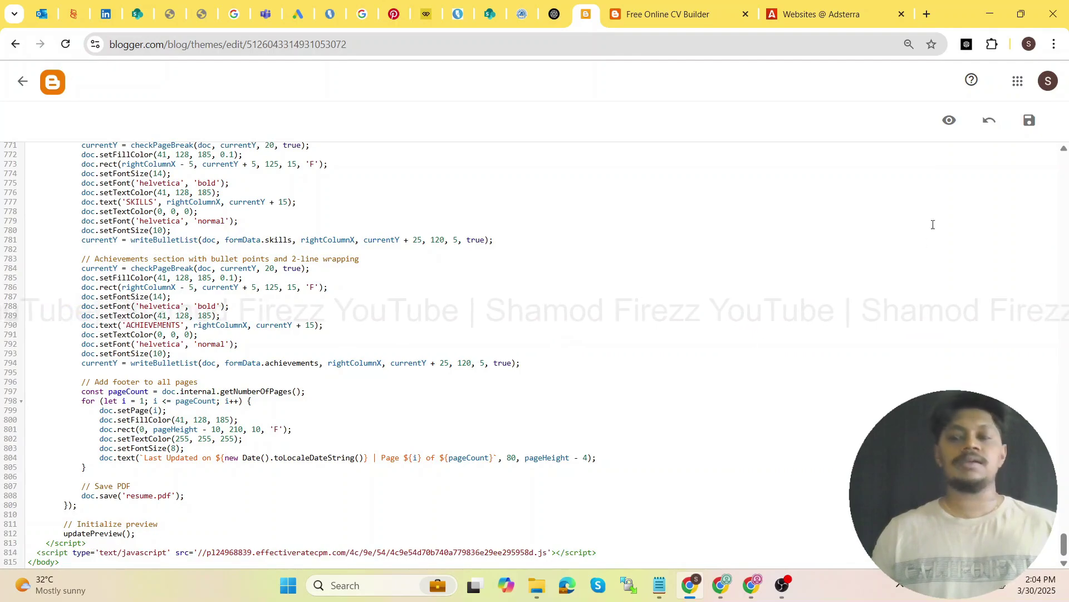
{"action": "left_click", "coordinate": [1031, 121]}
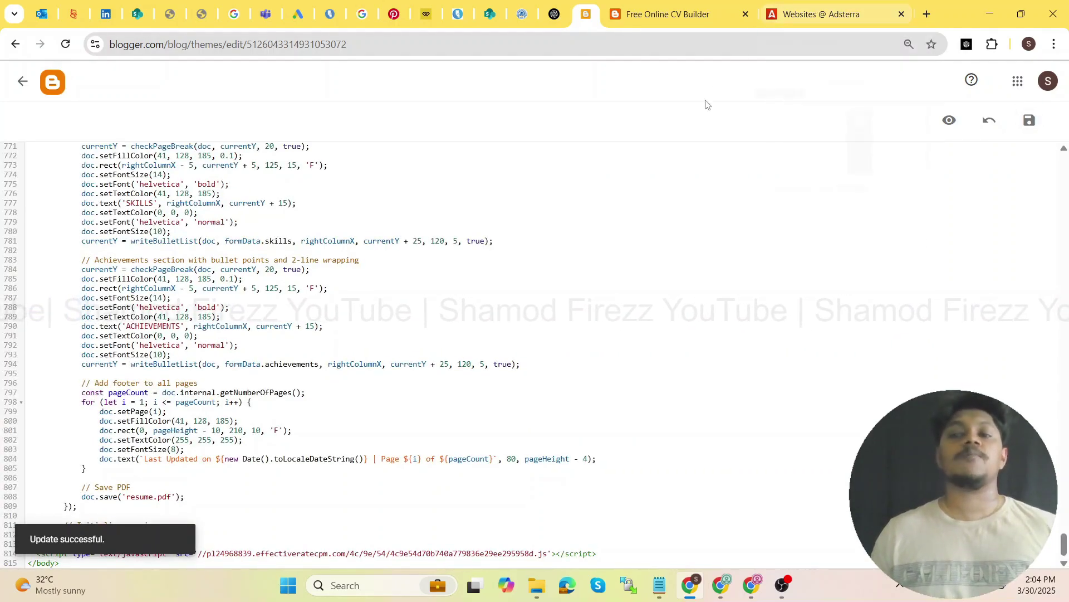
View the live CV builder page and select its web address.
{"action": "left_click", "coordinate": [646, 12]}
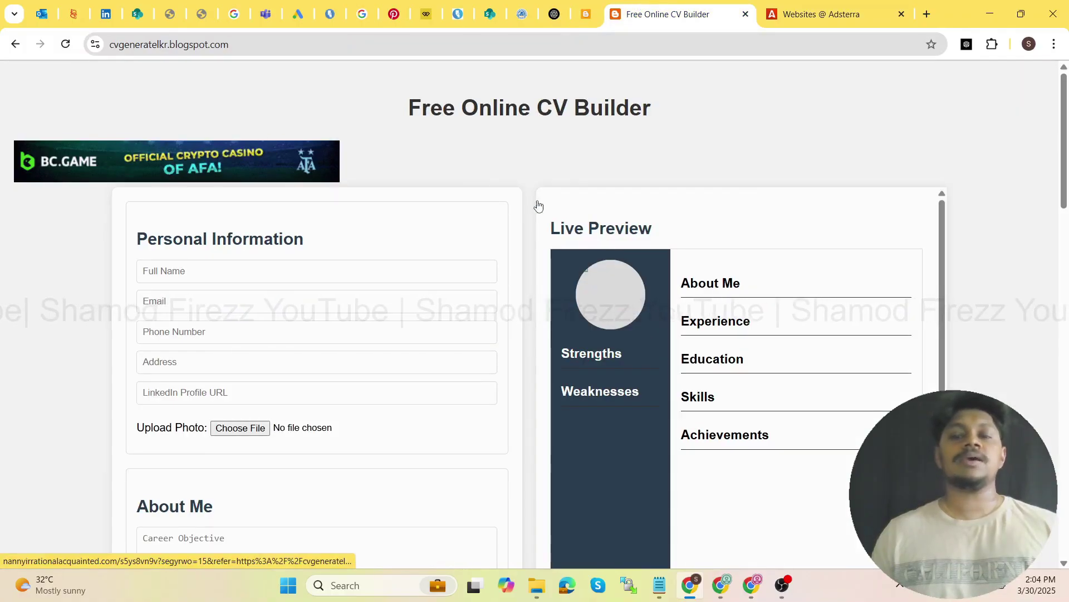
{"action": "scroll", "coordinate": [537, 208], "scroll_direction": "down", "scroll_amount": 1}
{"action": "left_click", "coordinate": [172, 44]}
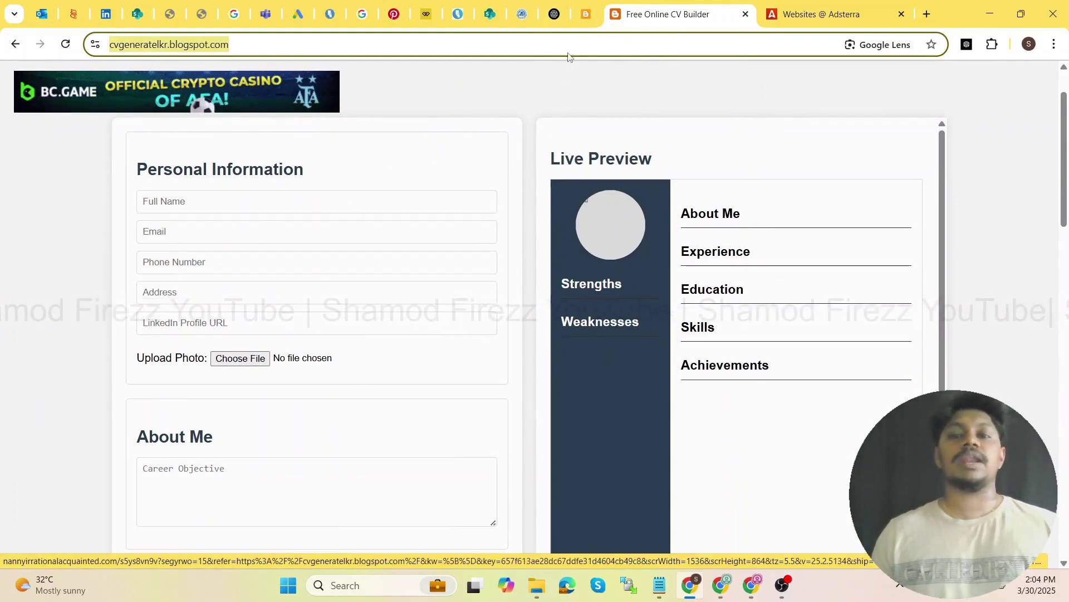
Return to Blogger, open the blog's settings, and examine the custom robots.txt and robots header tags options under Crawlers and indexing.
{"action": "left_click", "coordinate": [592, 10]}
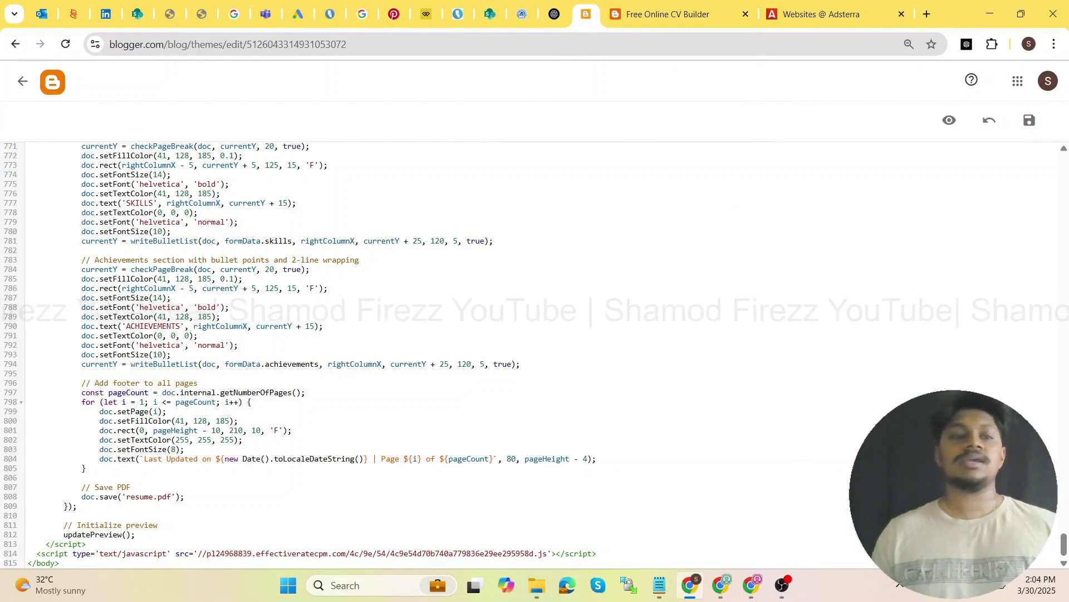
{"action": "left_click", "coordinate": [22, 81]}
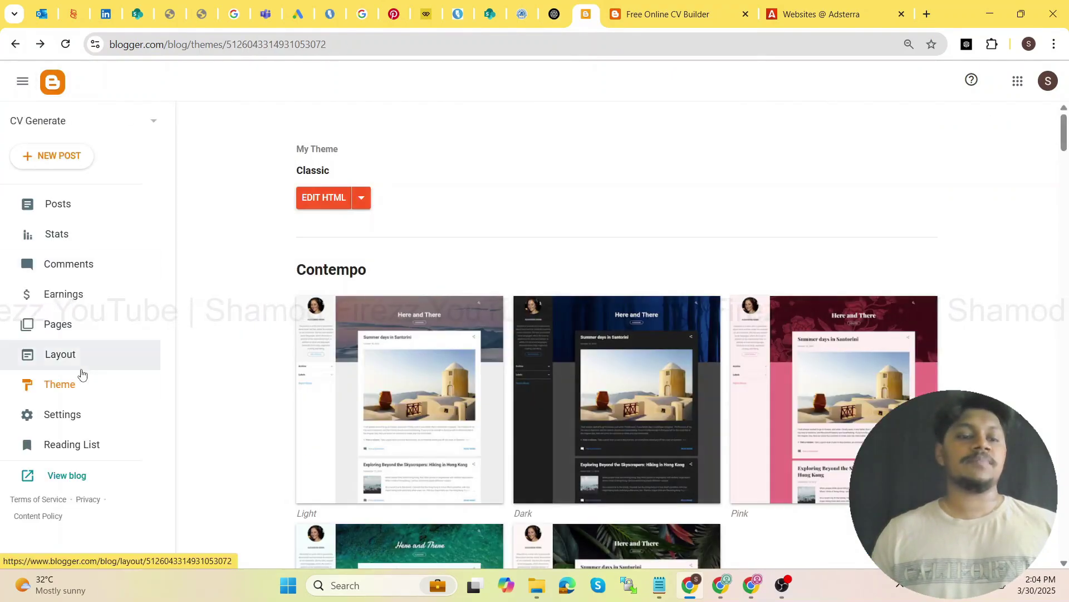
{"action": "left_click", "coordinate": [76, 412]}
{"action": "scroll", "coordinate": [387, 312], "scroll_direction": "down", "scroll_amount": 12}
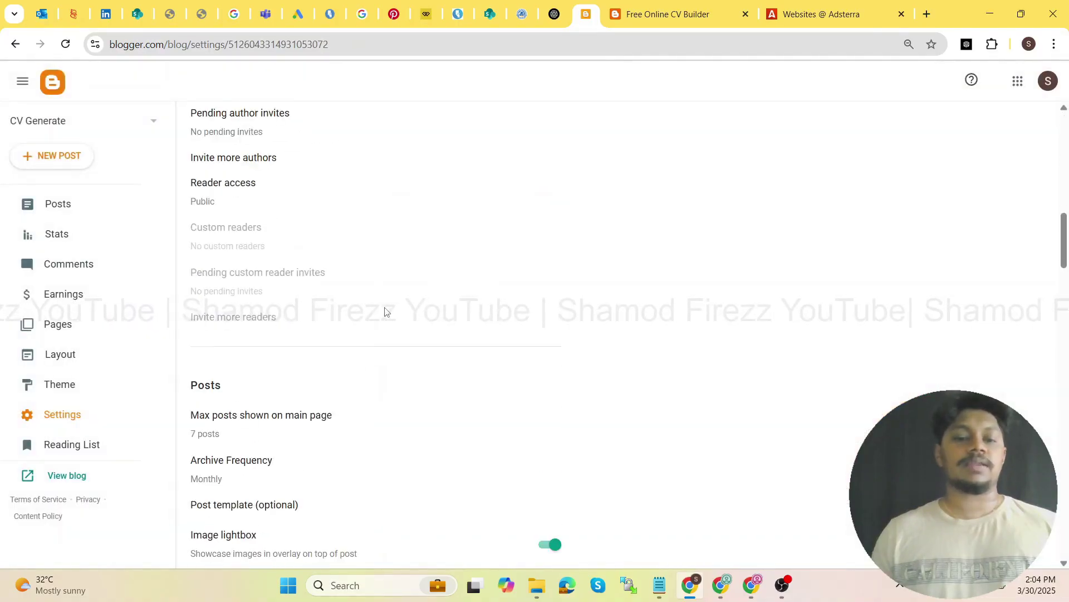
{"action": "scroll", "coordinate": [387, 311], "scroll_direction": "down", "scroll_amount": 20}
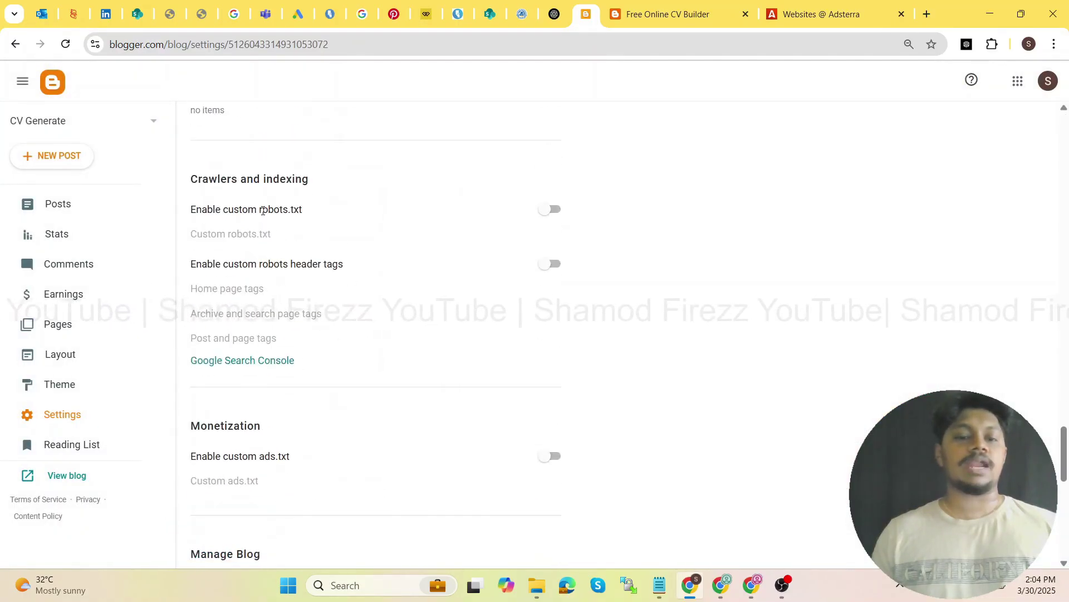
{"action": "left_click_drag", "start_coordinate": [201, 212], "coordinate": [302, 204]}
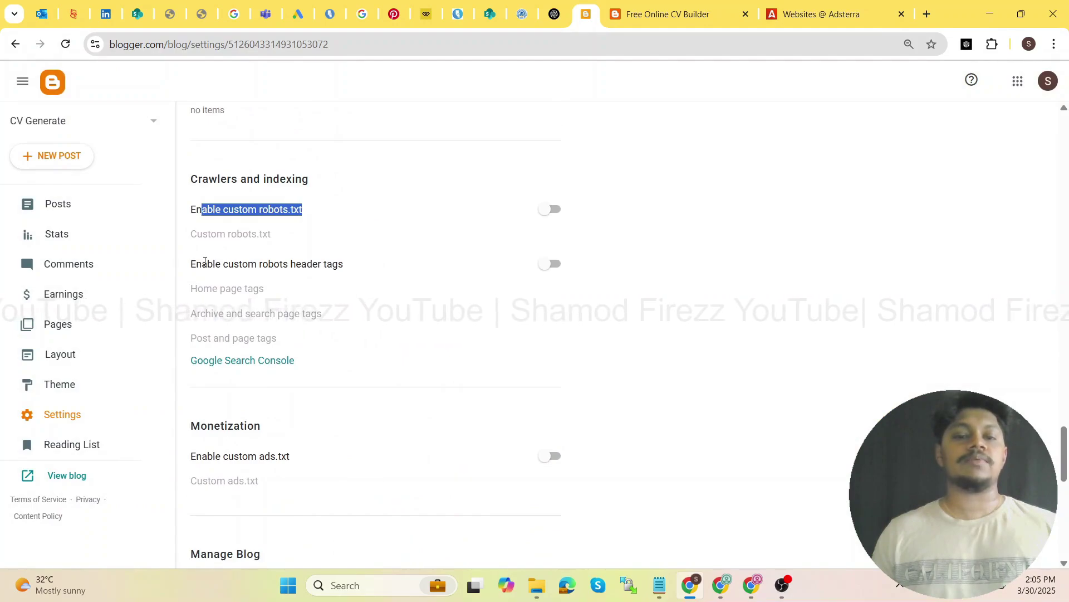
{"action": "left_click_drag", "start_coordinate": [196, 264], "coordinate": [323, 262]}
{"action": "left_click_drag", "start_coordinate": [198, 208], "coordinate": [380, 220]}
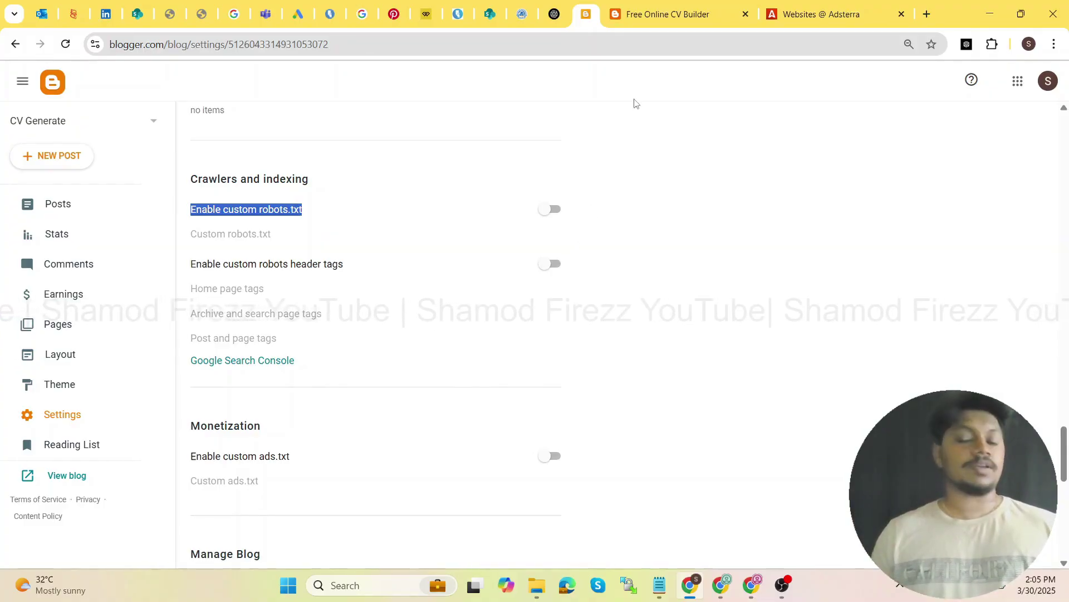
Close the Social Bar code dialog in Adsterra and reload the live CV builder page to load its ads.
{"action": "left_click", "coordinate": [872, 5]}
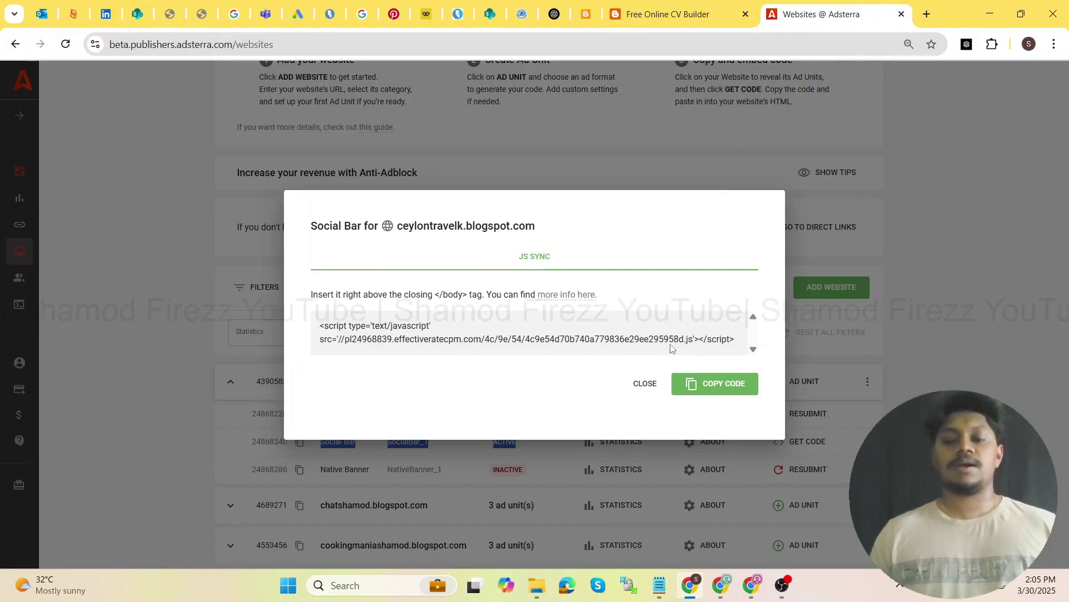
{"action": "left_click", "coordinate": [640, 382]}
{"action": "left_click", "coordinate": [686, 5]}
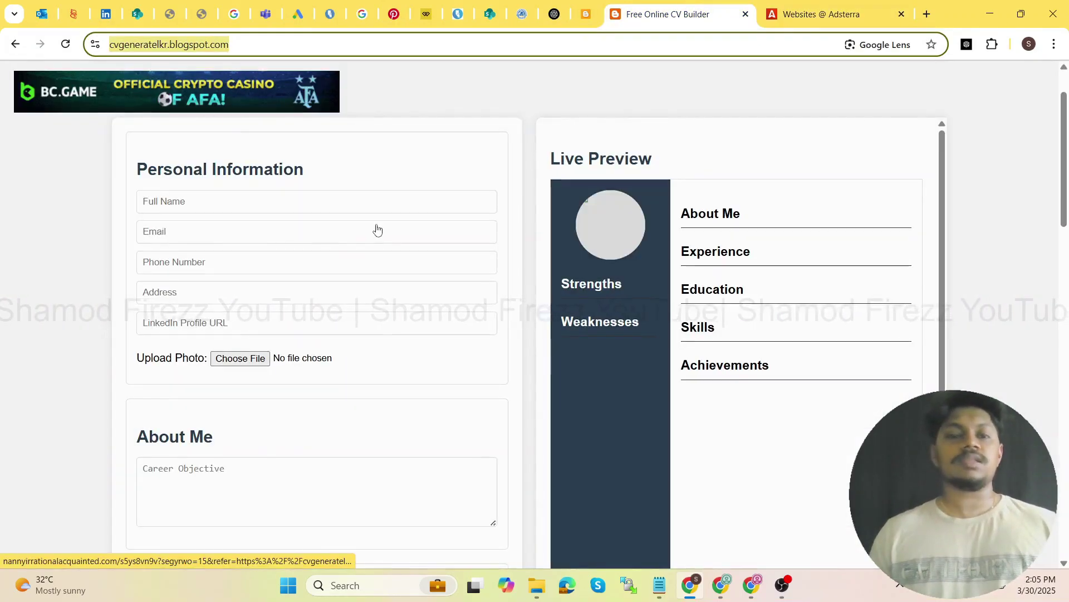
{"action": "scroll", "coordinate": [334, 212], "scroll_direction": "down", "scroll_amount": 7}
{"action": "scroll", "coordinate": [299, 197], "scroll_direction": "up", "scroll_amount": 7}
{"action": "left_click", "coordinate": [65, 45]}
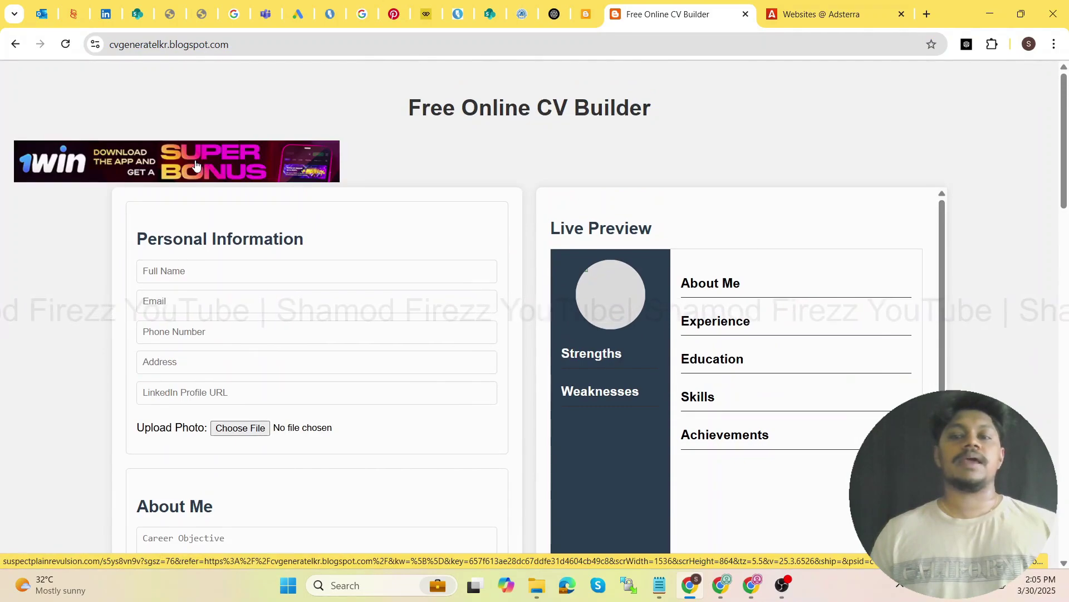
Check the ads along the reloaded CV builder page, dismissing the full-screen ad.
{"action": "scroll", "coordinate": [238, 178], "scroll_direction": "down", "scroll_amount": 4}
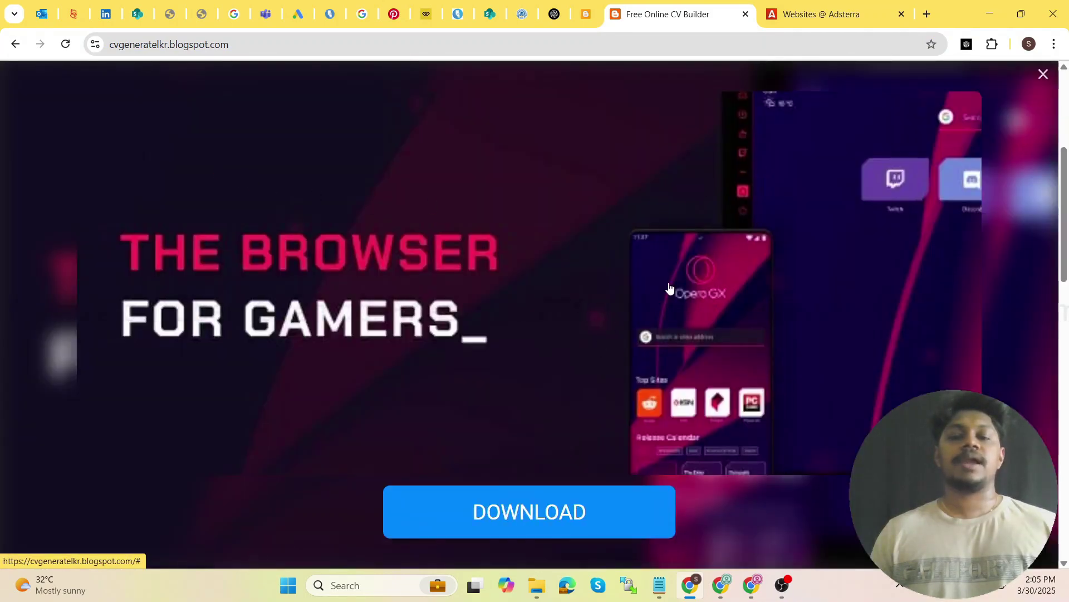
{"action": "left_click", "coordinate": [1043, 76]}
{"action": "scroll", "coordinate": [556, 317], "scroll_direction": "down", "scroll_amount": 10}
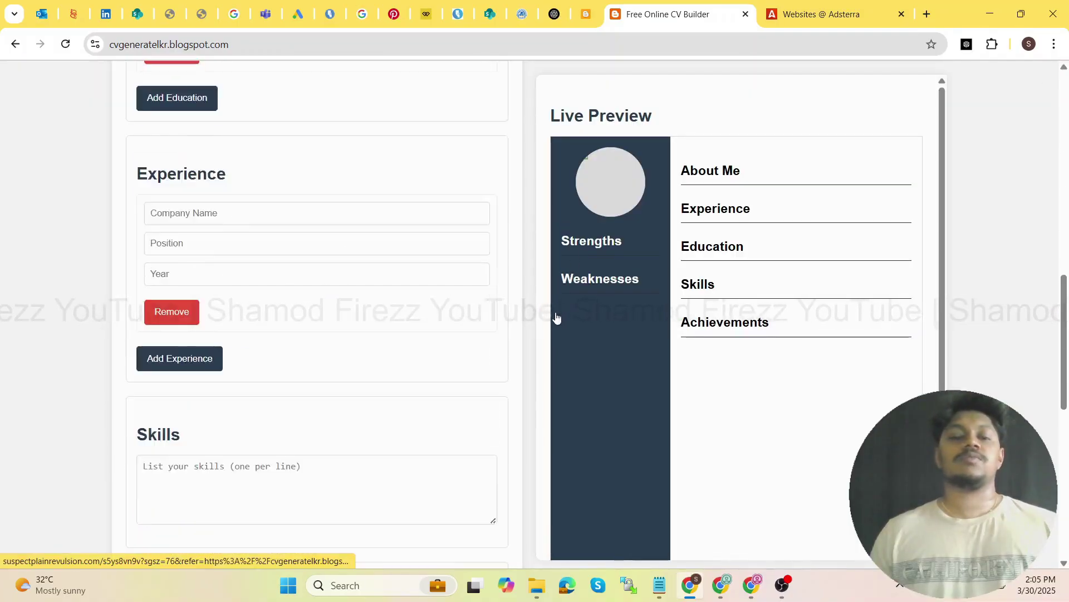
{"action": "scroll", "coordinate": [558, 322], "scroll_direction": "up", "scroll_amount": 12}
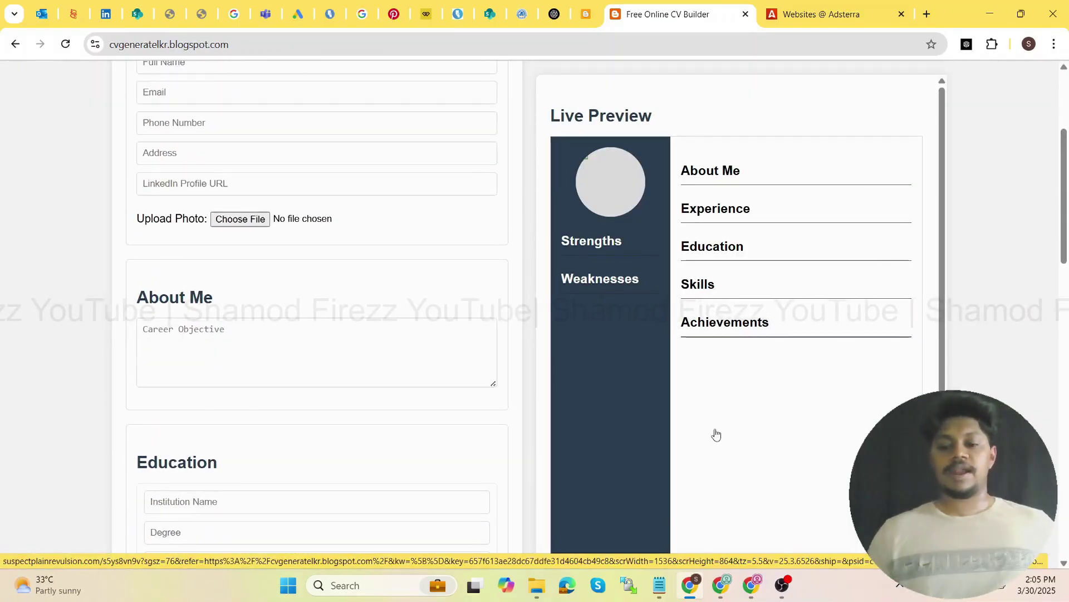
Switch to the other Chrome profile and review the CV Build blog's view statistics for the last 7 days in Blogger.
{"action": "left_click", "coordinate": [720, 586]}
{"action": "left_click", "coordinate": [616, 22]}
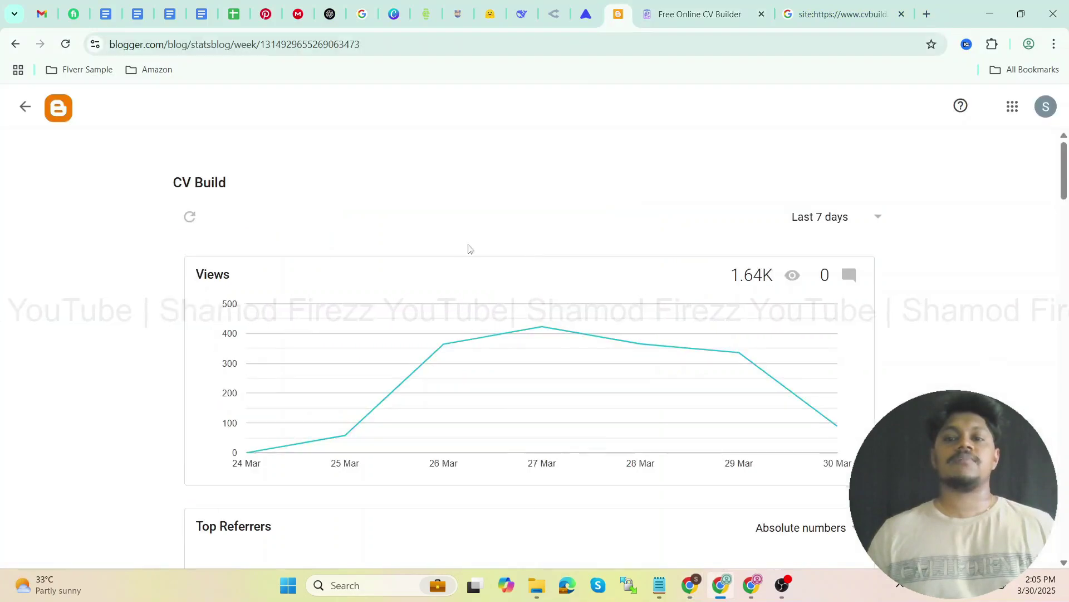
{"action": "scroll", "coordinate": [73, 147], "scroll_direction": "down", "scroll_amount": 6}
{"action": "scroll", "coordinate": [559, 290], "scroll_direction": "up", "scroll_amount": 10}
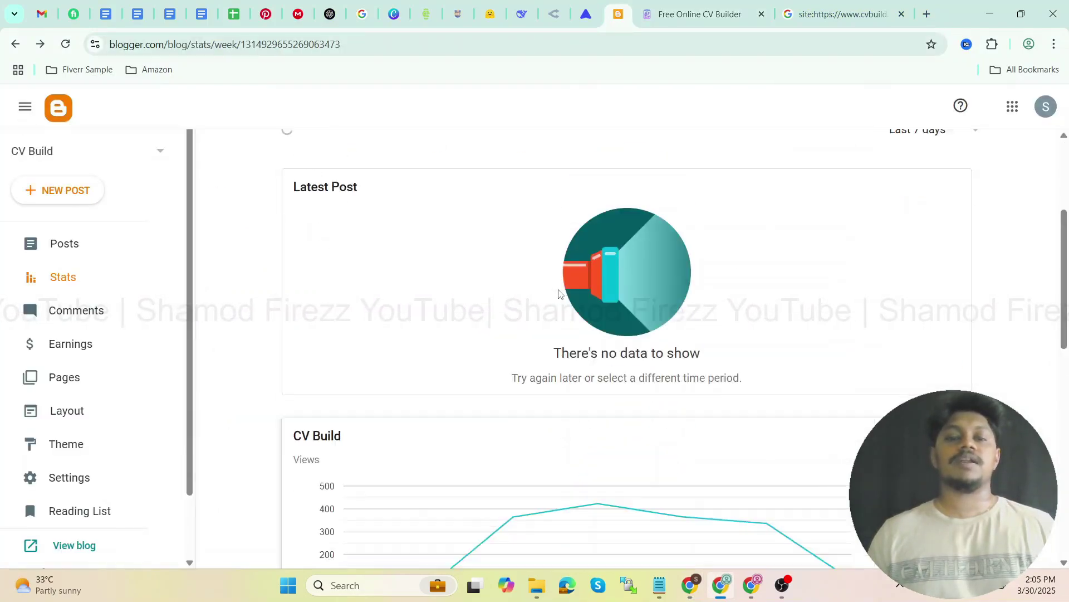